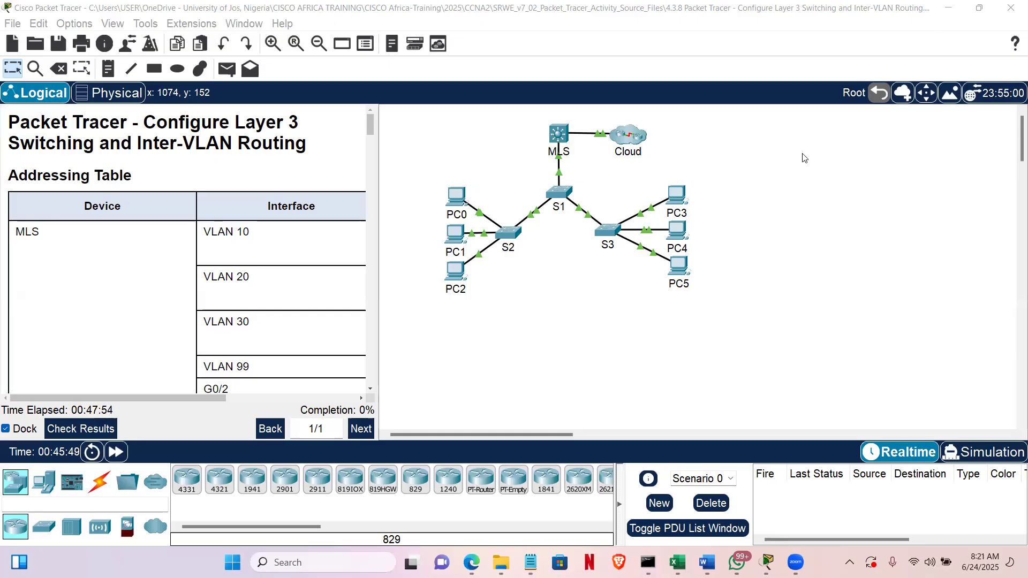
# Enlarge the topology, widen the instructions pane and review the MLS interfaces and IP addresses in the Addressing Table
pyautogui.click(273, 44)
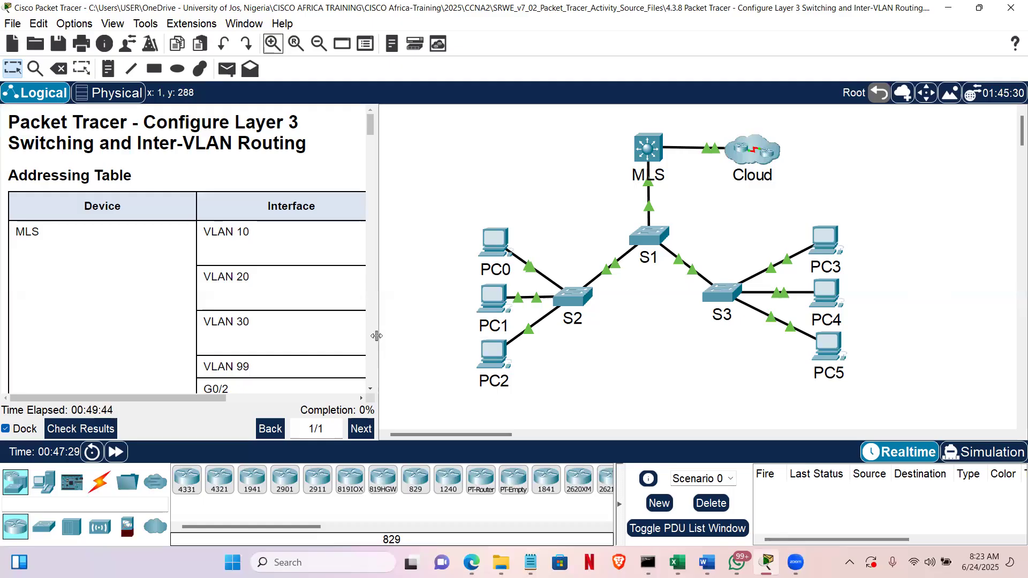
pyautogui.moveTo(378, 336); pyautogui.dragTo(489, 331)
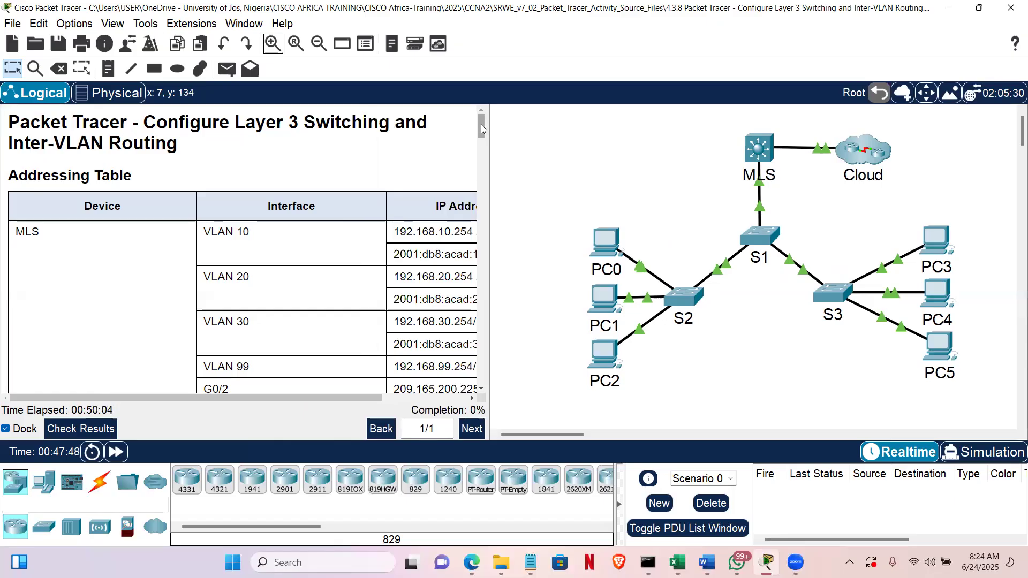
pyautogui.scroll(-1, 477, 140)
pyautogui.scroll(-3, 348, 349)
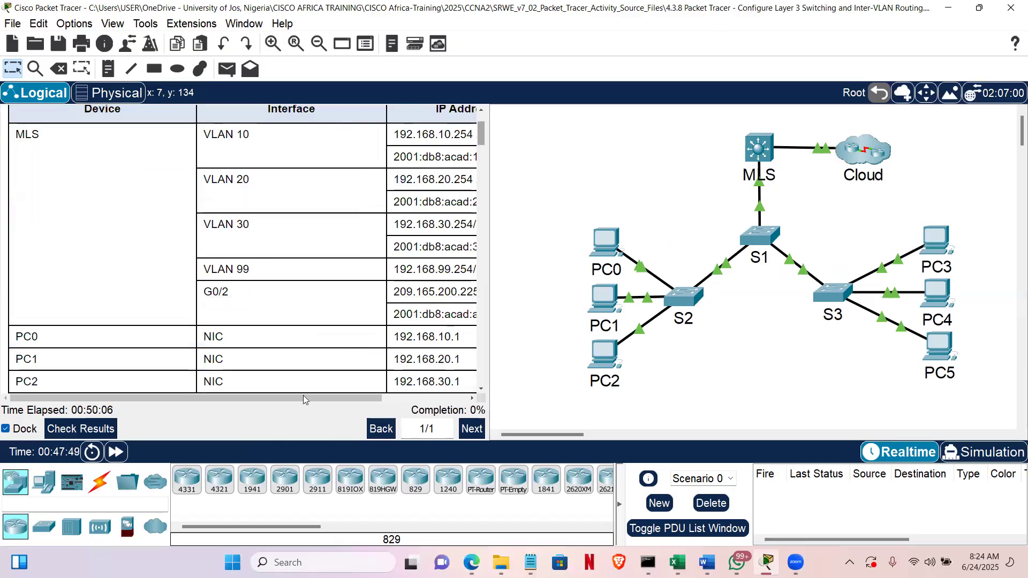
pyautogui.hscroll(3, 446, 387)
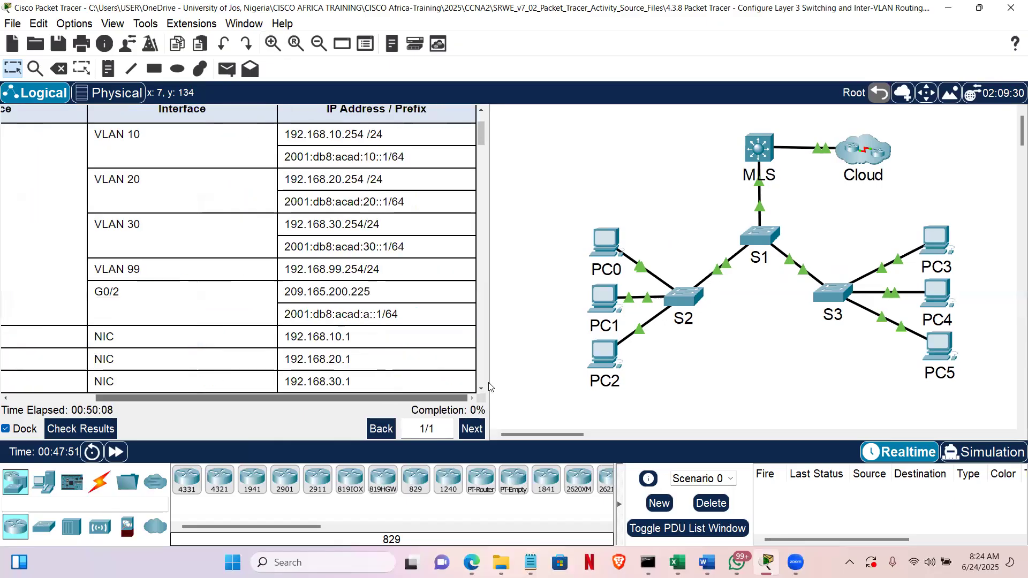
pyautogui.hscroll(-1, 260, 363)
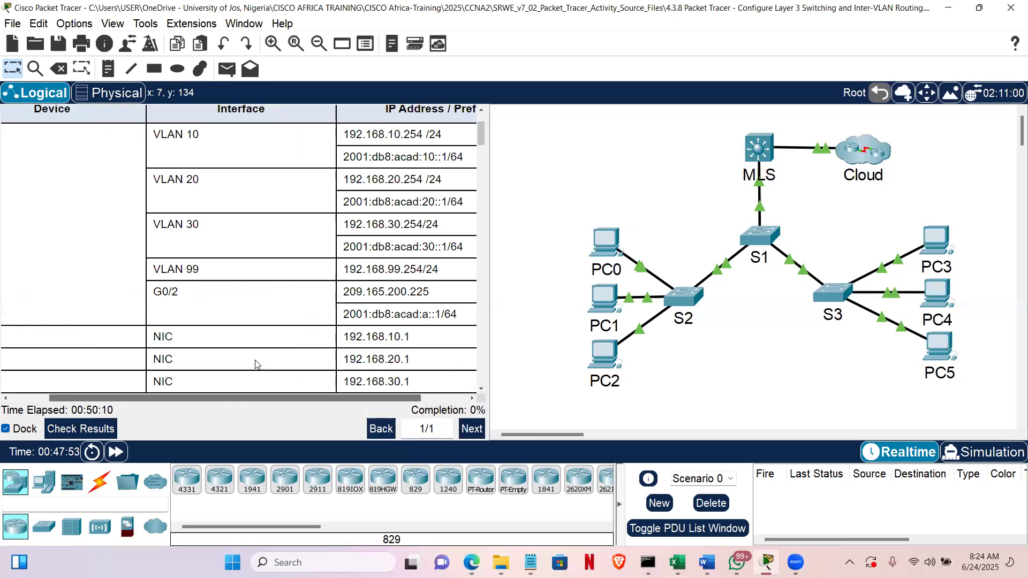
pyautogui.hscroll(-2, 64, 160)
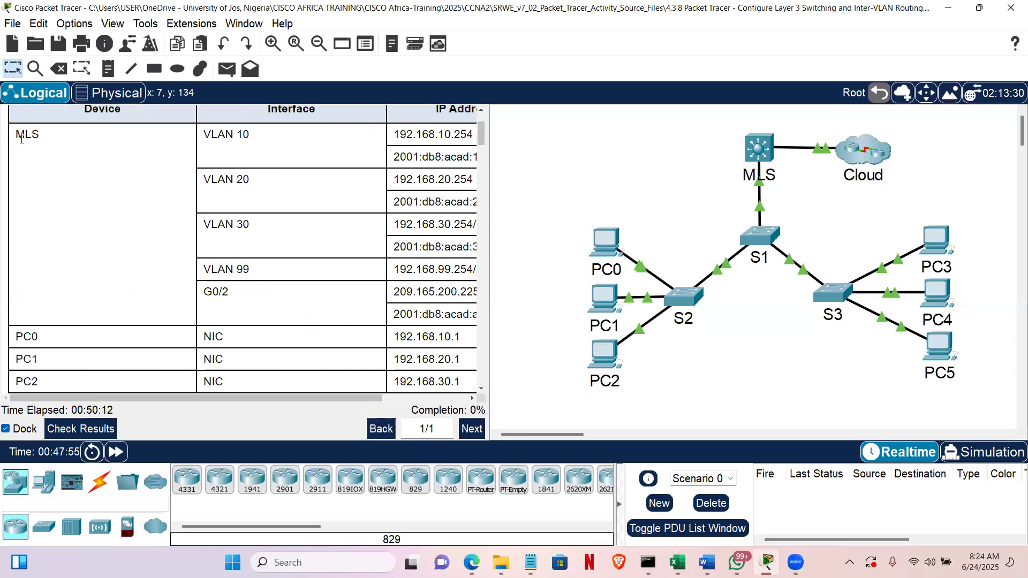
pyautogui.moveTo(16, 138); pyautogui.dragTo(145, 165)
pyautogui.moveTo(227, 147); pyautogui.dragTo(256, 176)
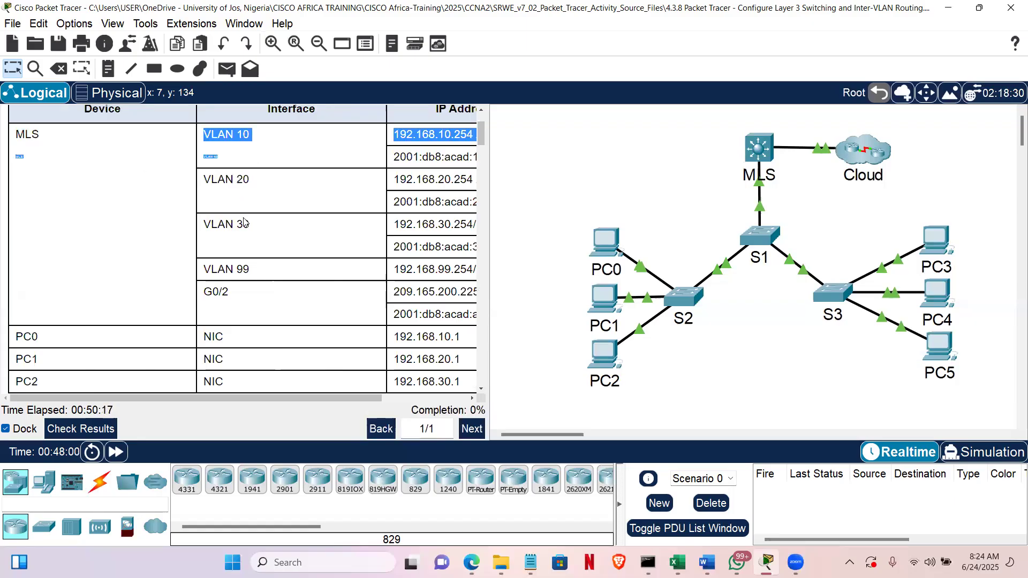
pyautogui.click(241, 285)
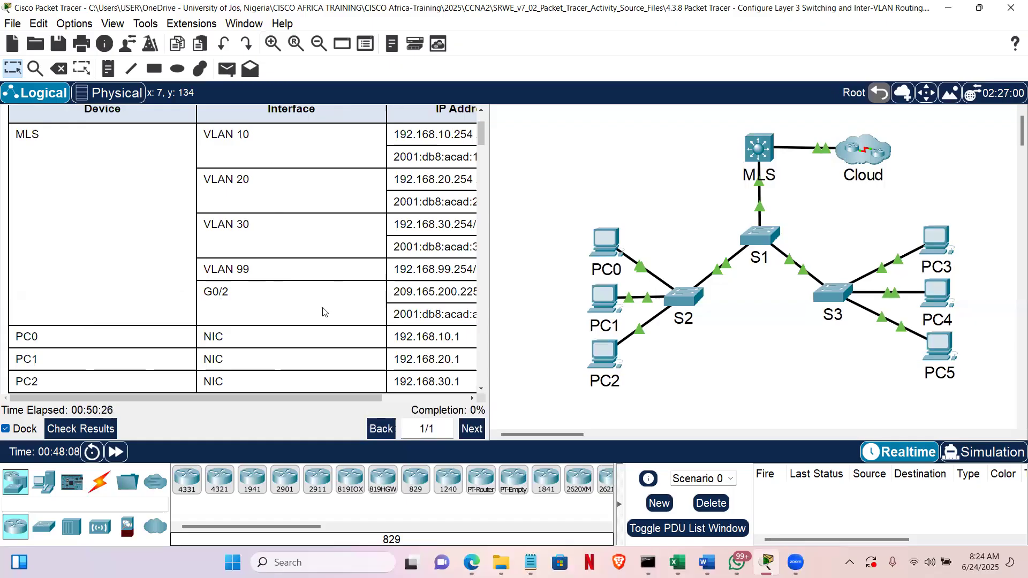
# Read the rest of the Addressing Table, the three objectives and the Background / Scenario section of the instructions
pyautogui.click(483, 391)
pyautogui.click(483, 391)
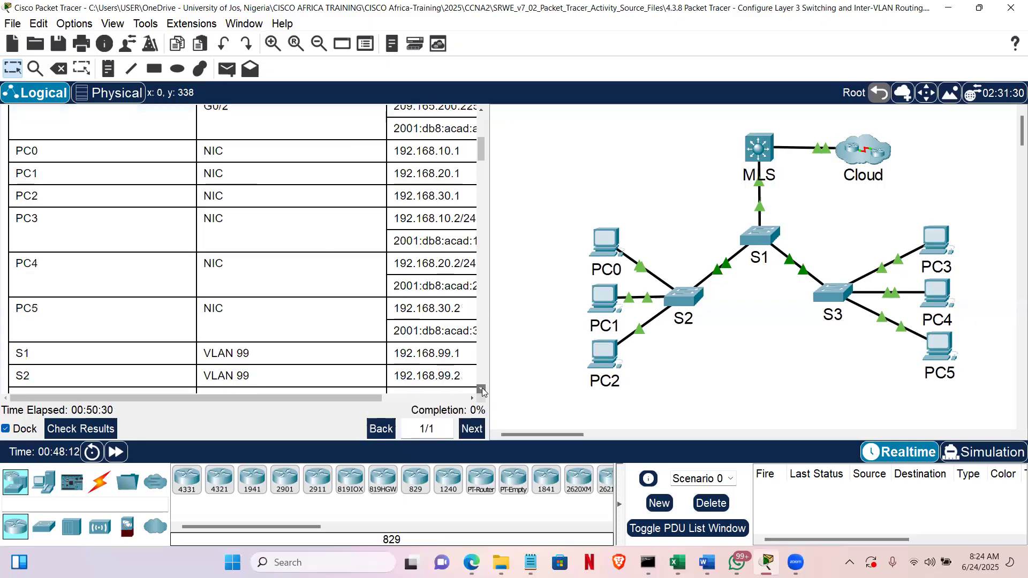
pyautogui.click(482, 392)
pyautogui.click(483, 392)
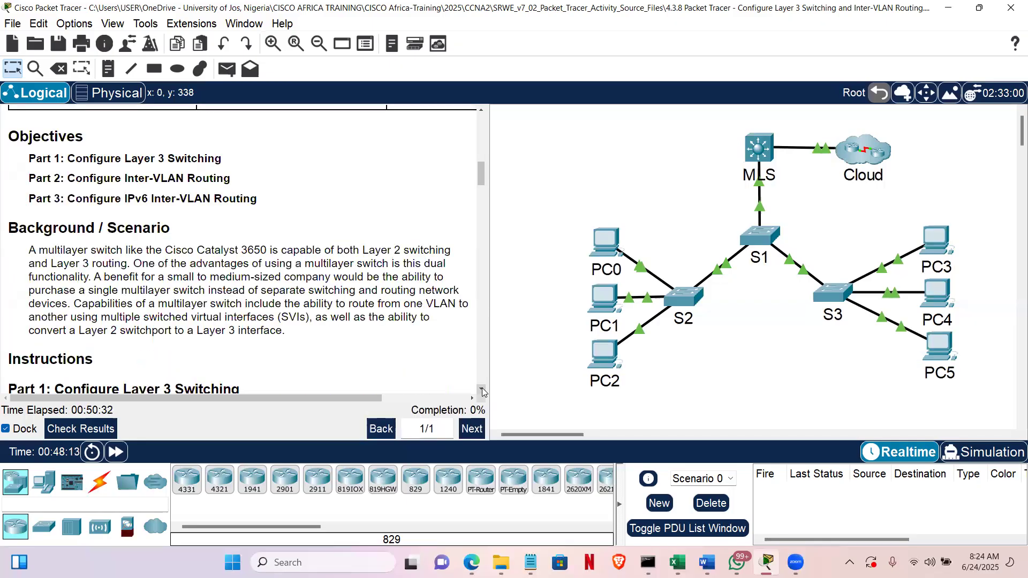
pyautogui.moveTo(122, 159); pyautogui.dragTo(230, 158)
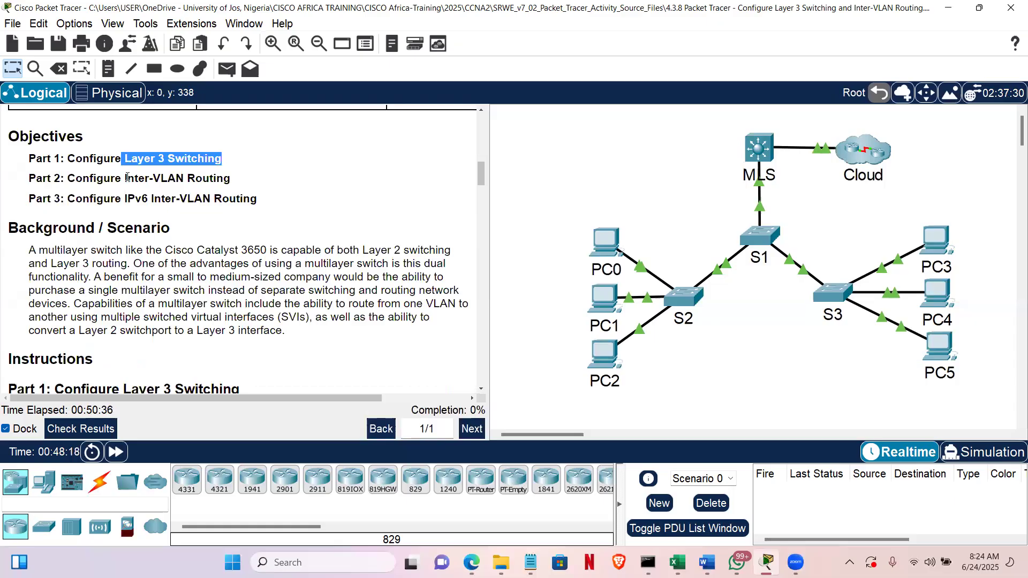
pyautogui.moveTo(127, 177); pyautogui.dragTo(242, 186)
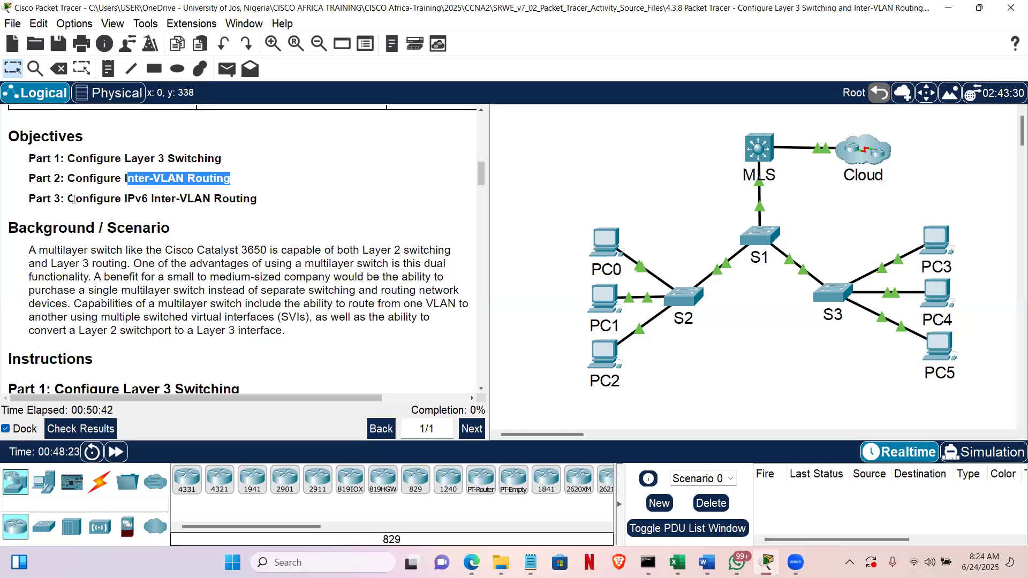
pyautogui.moveTo(75, 198); pyautogui.dragTo(275, 198)
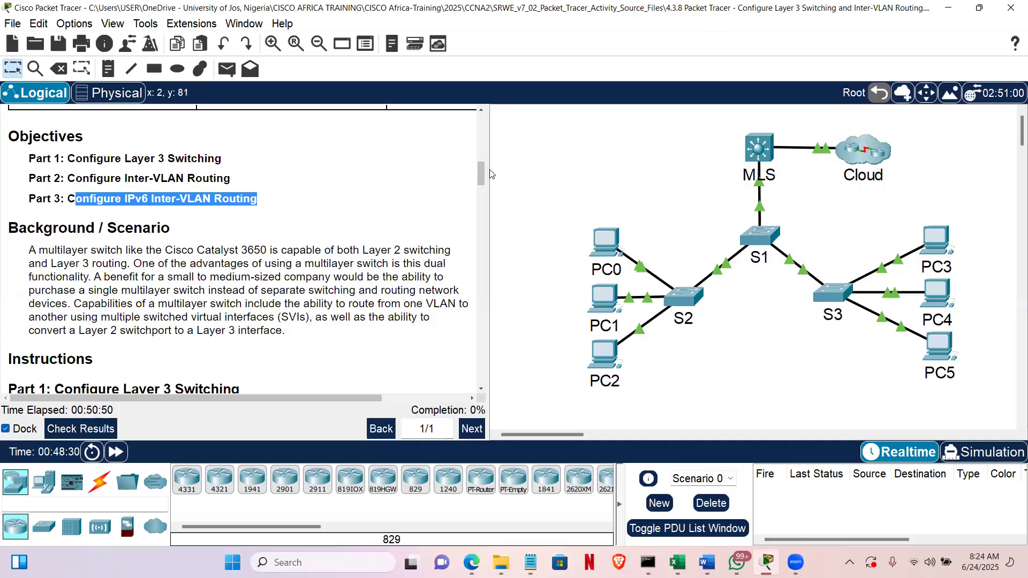
pyautogui.moveTo(487, 169); pyautogui.dragTo(529, 173)
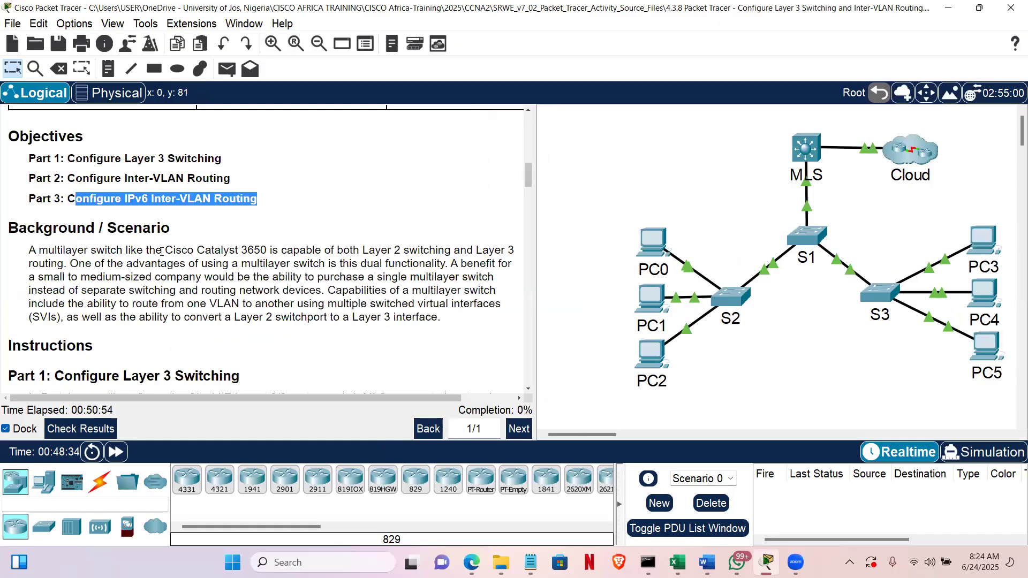
pyautogui.click(315, 336)
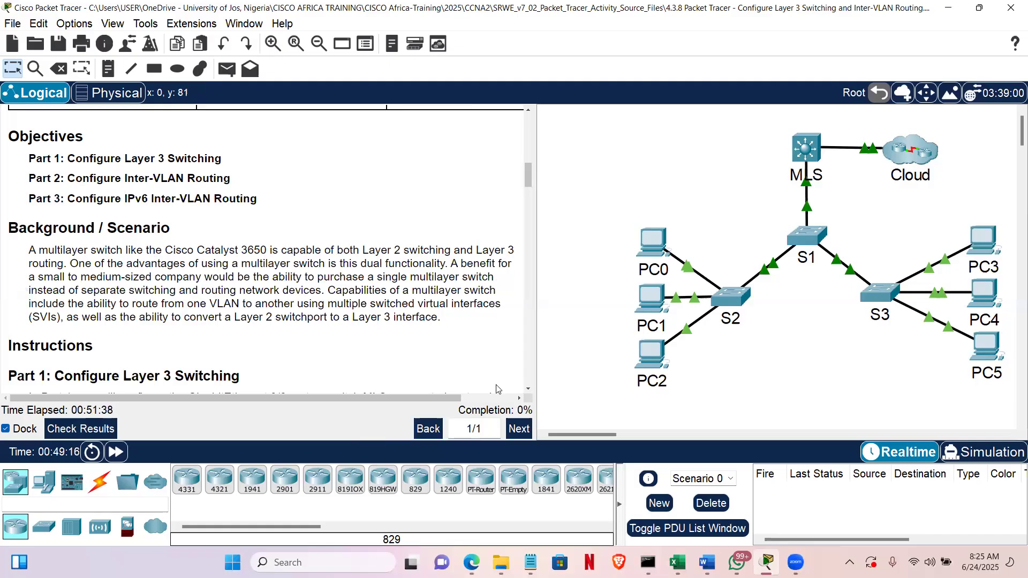
# Read the Part 1 instructions on configuring G0/2 of MLS as a routed port and pinging the Cloud
pyautogui.click(529, 391)
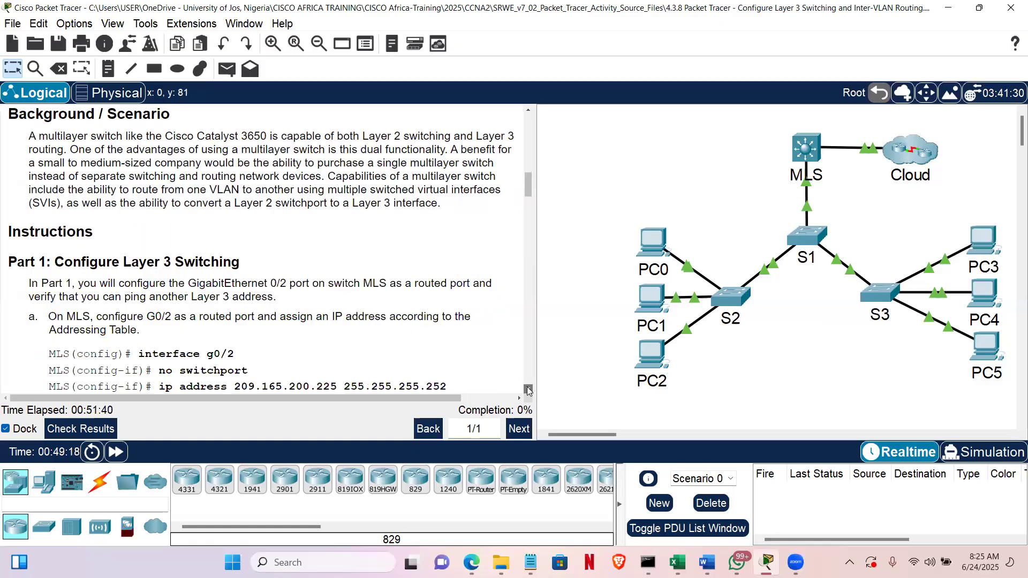
pyautogui.click(529, 391)
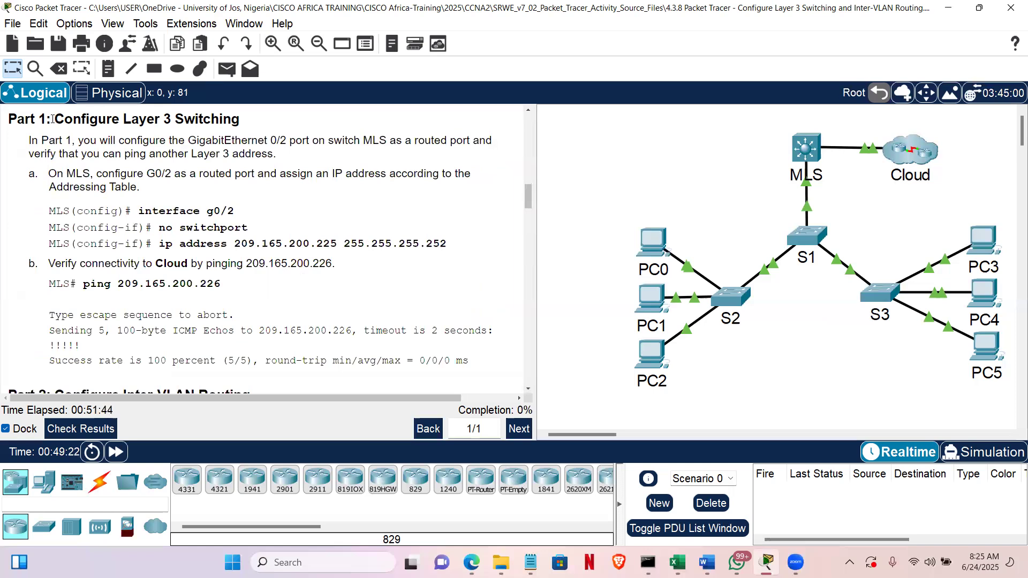
pyautogui.moveTo(190, 112); pyautogui.dragTo(144, 125)
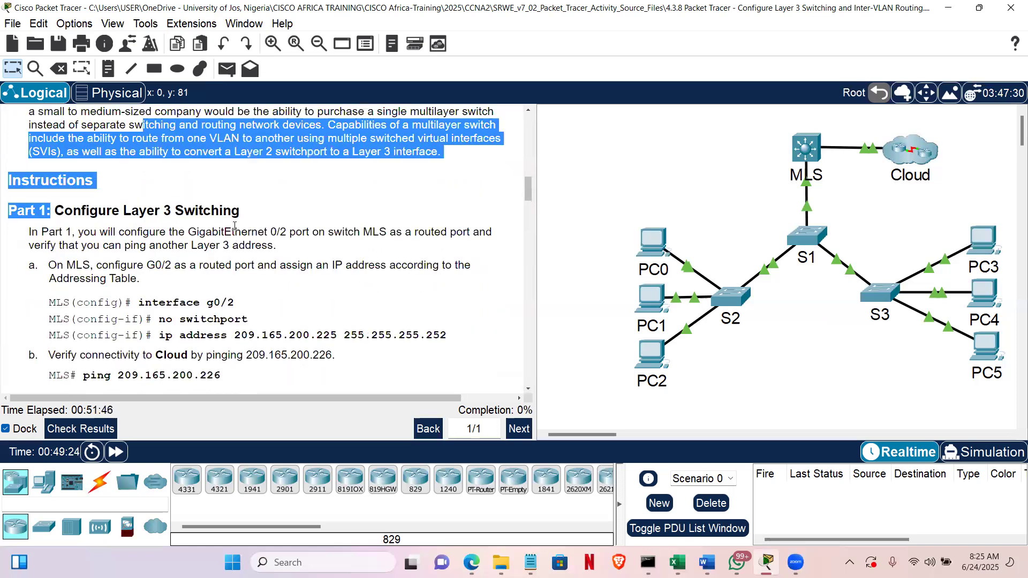
pyautogui.moveTo(237, 211); pyautogui.dragTo(40, 210)
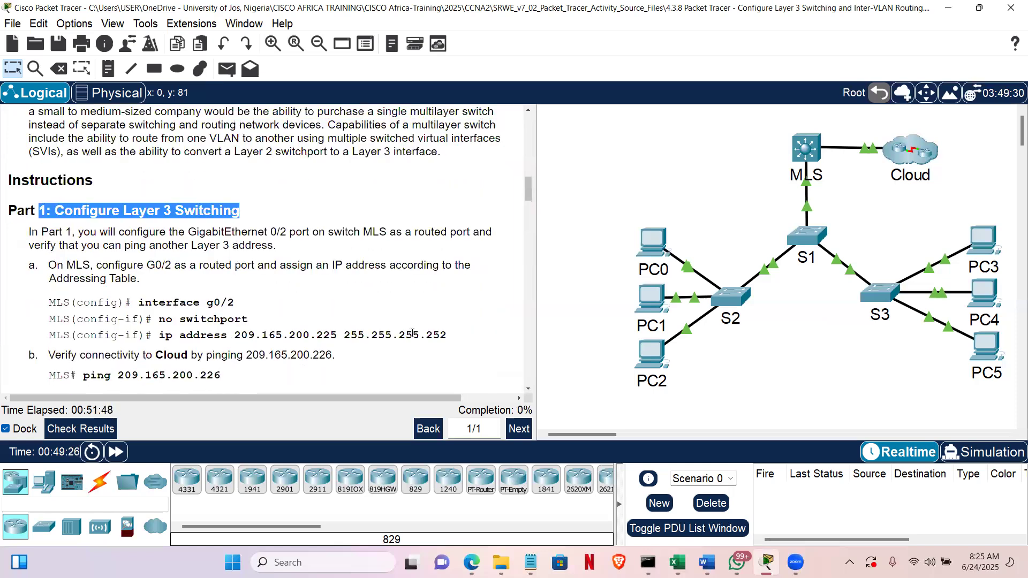
pyautogui.click(526, 390)
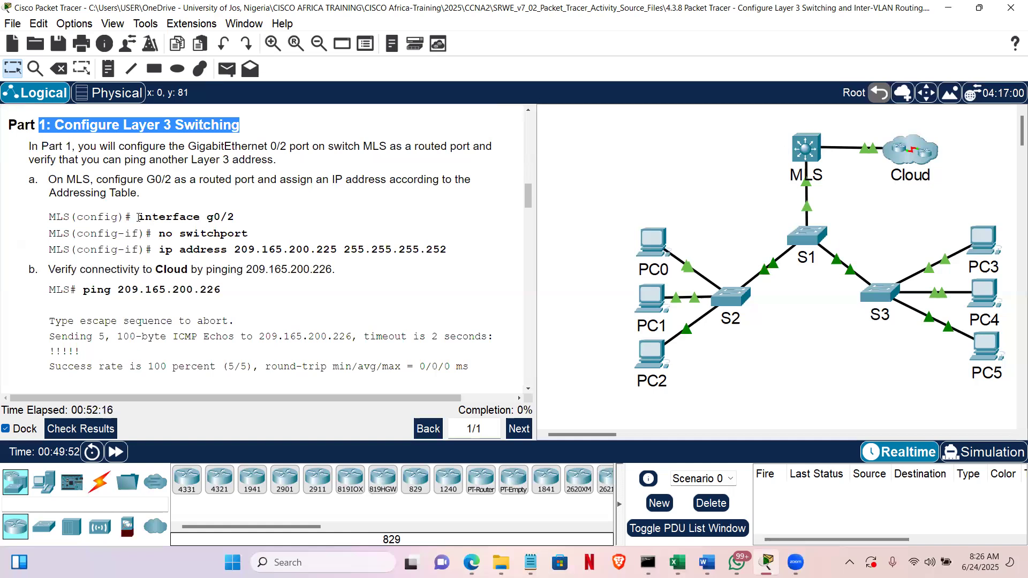
pyautogui.moveTo(138, 217); pyautogui.dragTo(246, 221)
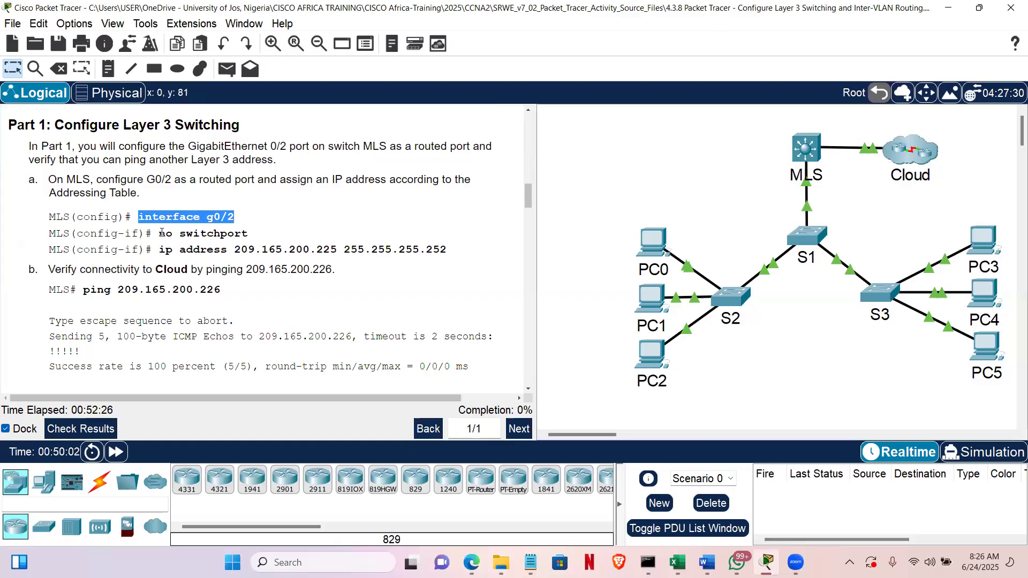
pyautogui.moveTo(160, 233); pyautogui.dragTo(262, 242)
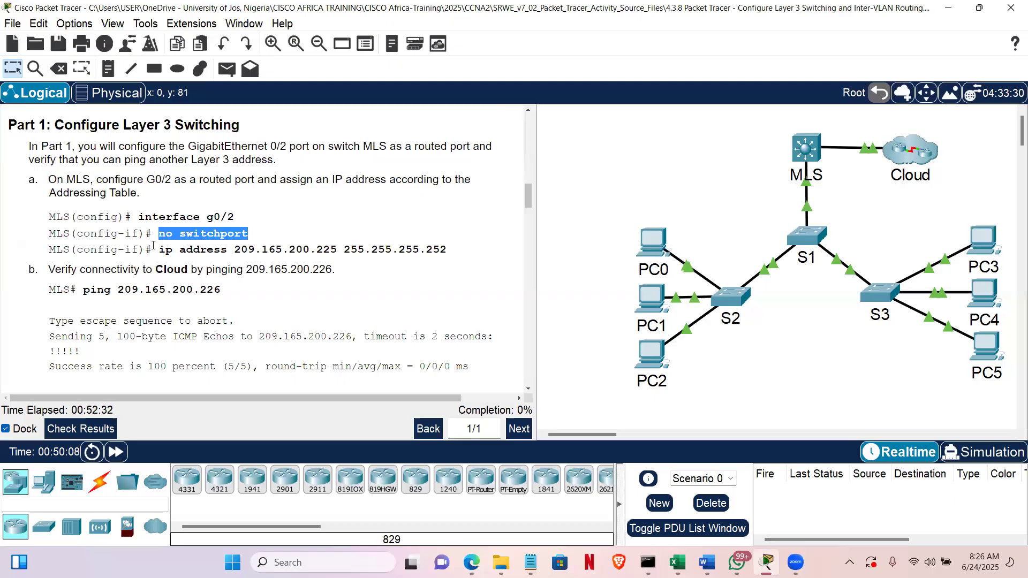
pyautogui.click(206, 246)
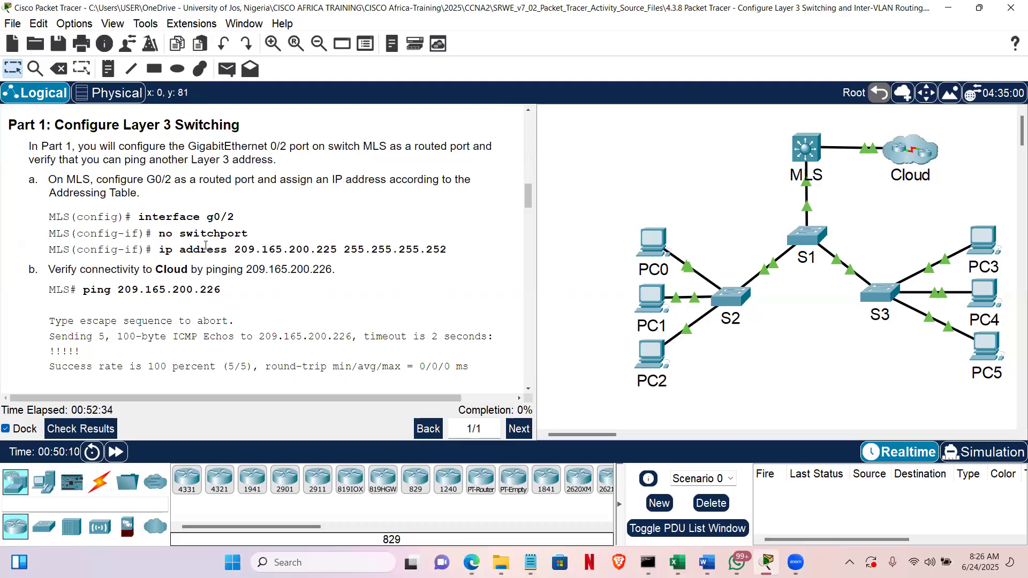
pyautogui.moveTo(278, 247); pyautogui.dragTo(447, 253)
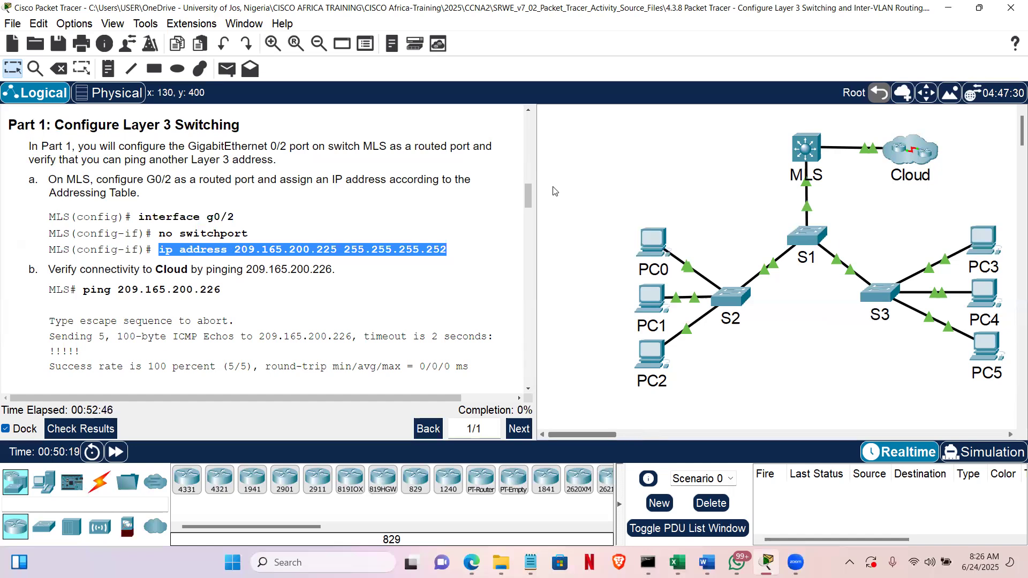
pyautogui.moveTo(333, 269); pyautogui.dragTo(221, 269)
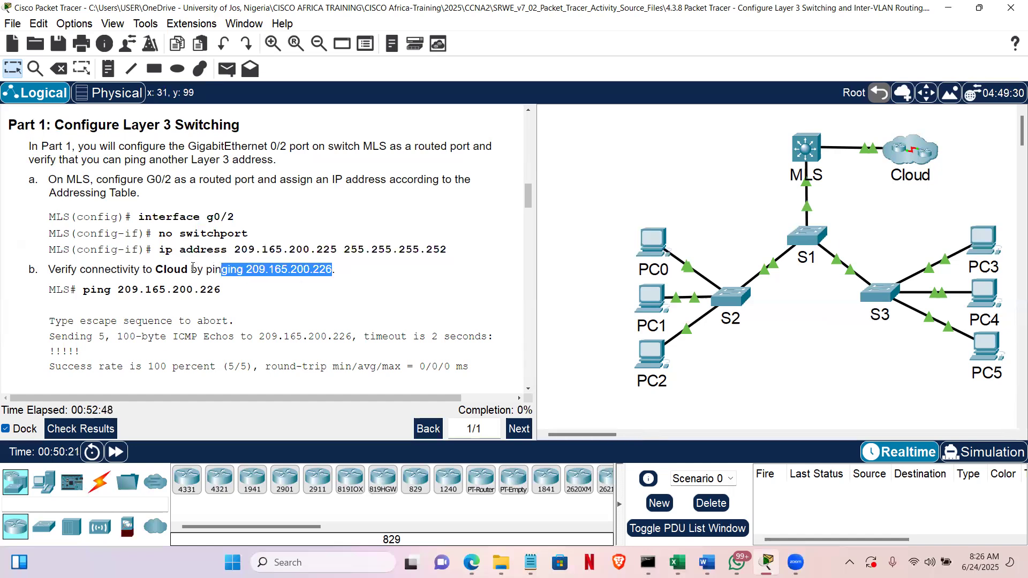
pyautogui.moveTo(156, 268); pyautogui.dragTo(154, 269)
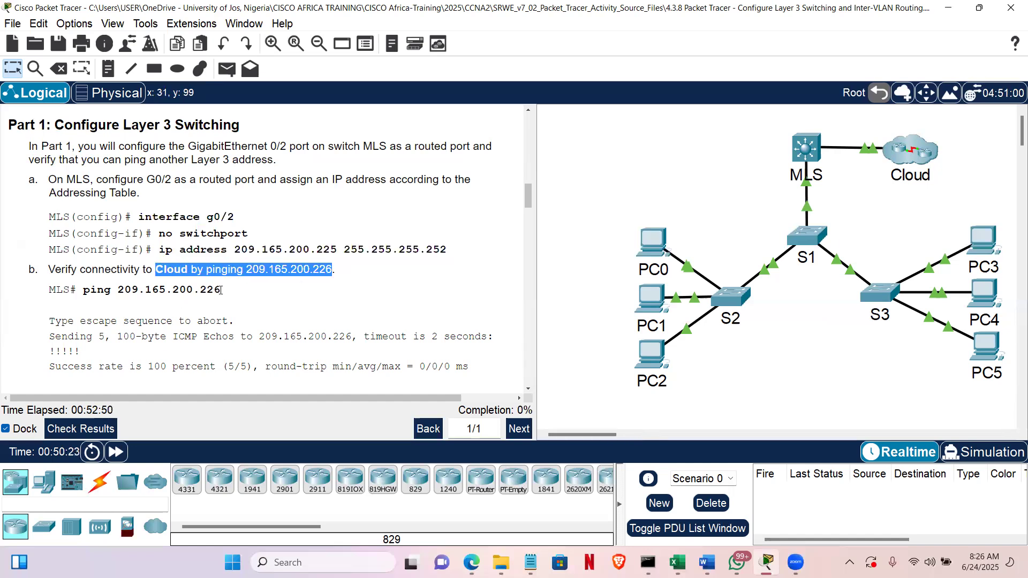
pyautogui.doubleClick(49, 355)
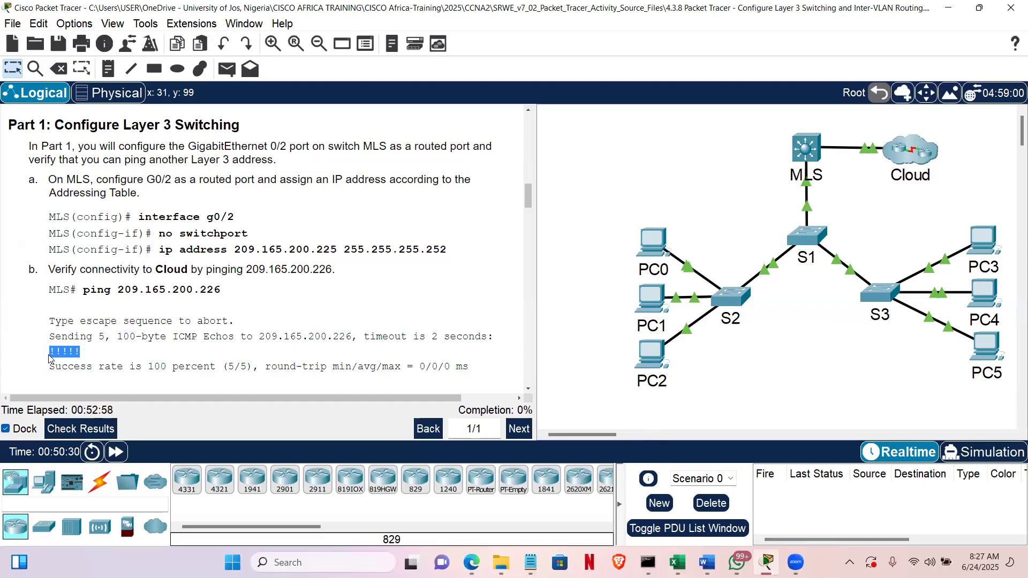
# Open the command line of the MLS switch beside the instructions and start a session at its user prompt
pyautogui.click(809, 152)
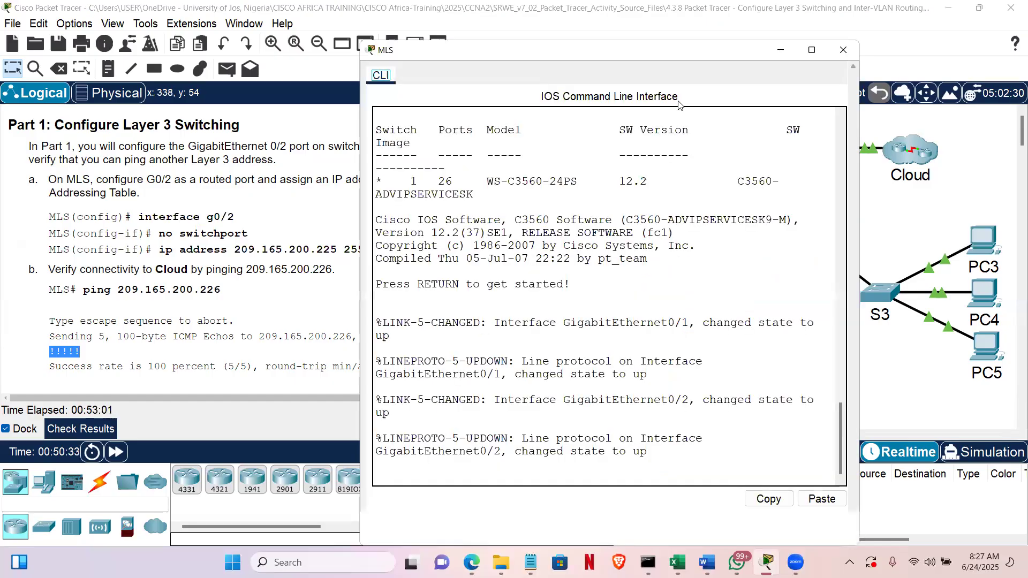
pyautogui.moveTo(651, 51); pyautogui.dragTo(689, 36)
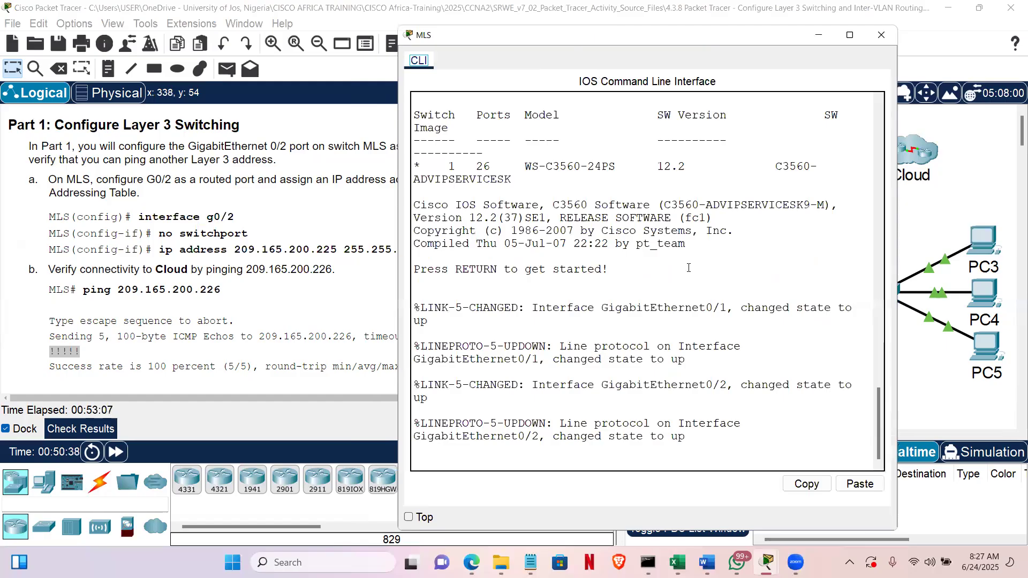
pyautogui.click(678, 345)
pyautogui.press('Return')
pyautogui.press('Return')
pyautogui.press('Return')
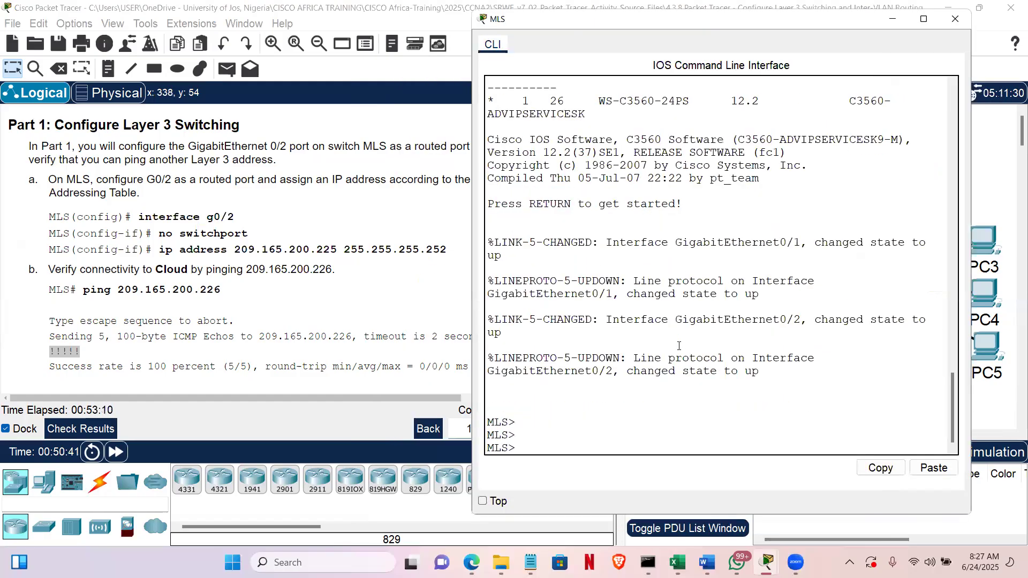
# Enter privileged EXEC mode on MLS with enable, and global configuration mode with config t
pyautogui.write('enable')
pyautogui.press('Return')
pyautogui.write('c')
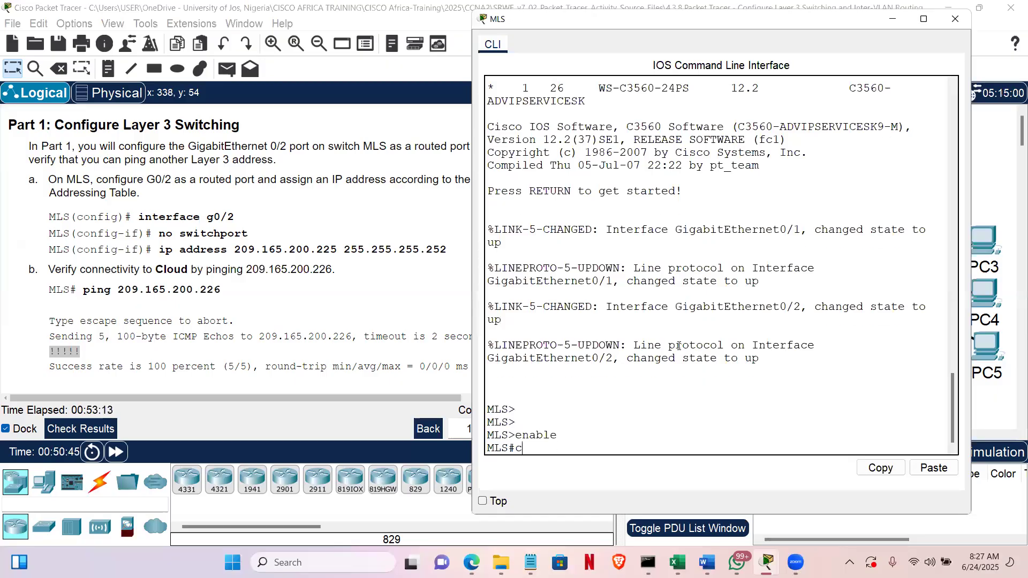
pyautogui.write('onfig t')
pyautogui.press('Return')
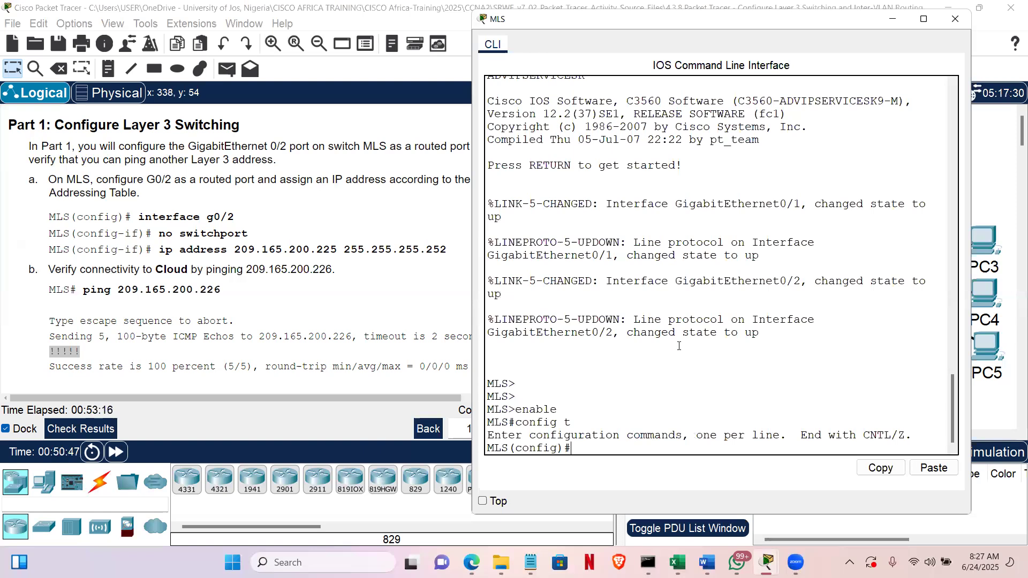
# Make interface g0/2 on MLS a routed port with no switchport and check the line protocol messages
pyautogui.write('int g0/2')
pyautogui.press('Return')
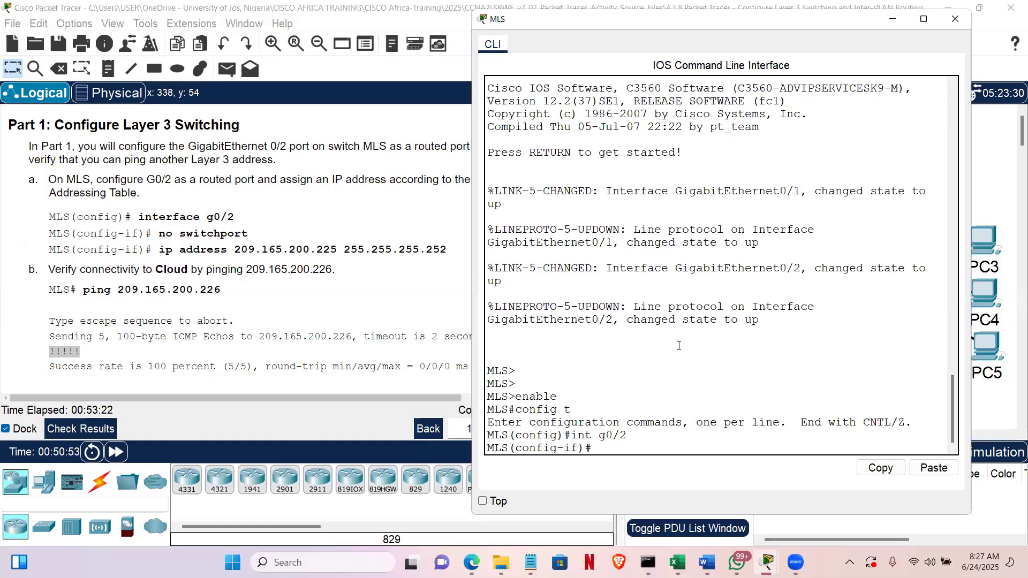
pyautogui.write('no sw')
pyautogui.press('Tab')
pyautogui.press('Return')
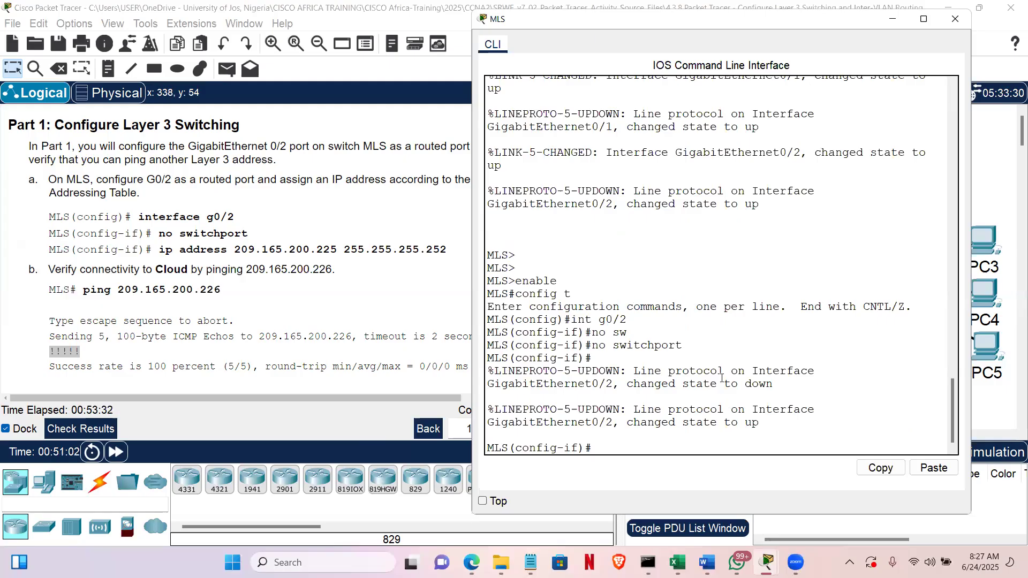
pyautogui.moveTo(633, 371); pyautogui.dragTo(774, 383)
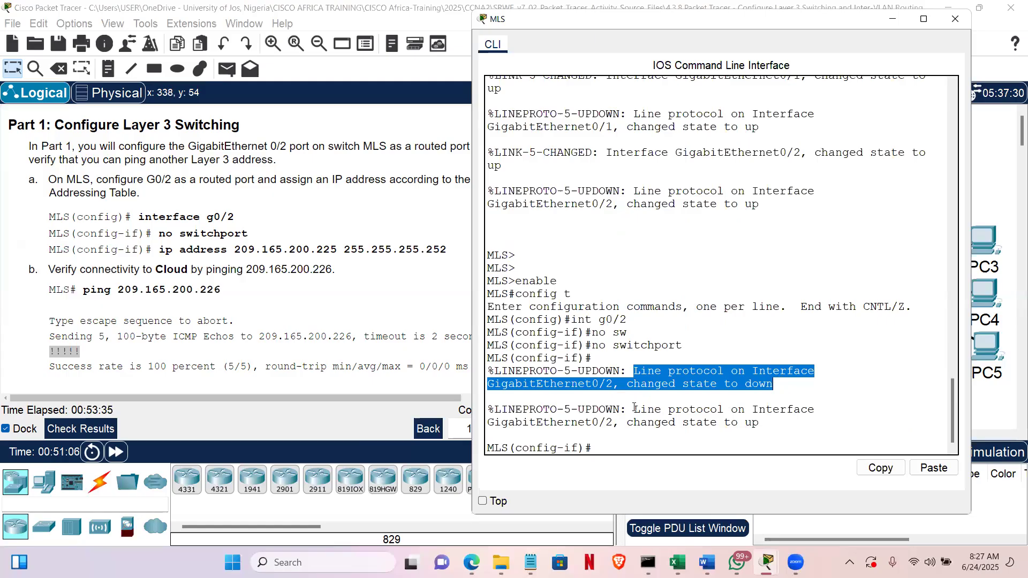
# Assign IP address 209.165.200.225 with subnet mask 255.255.255.252 to interface g0/2 on MLS
pyautogui.moveTo(634, 411); pyautogui.dragTo(782, 427)
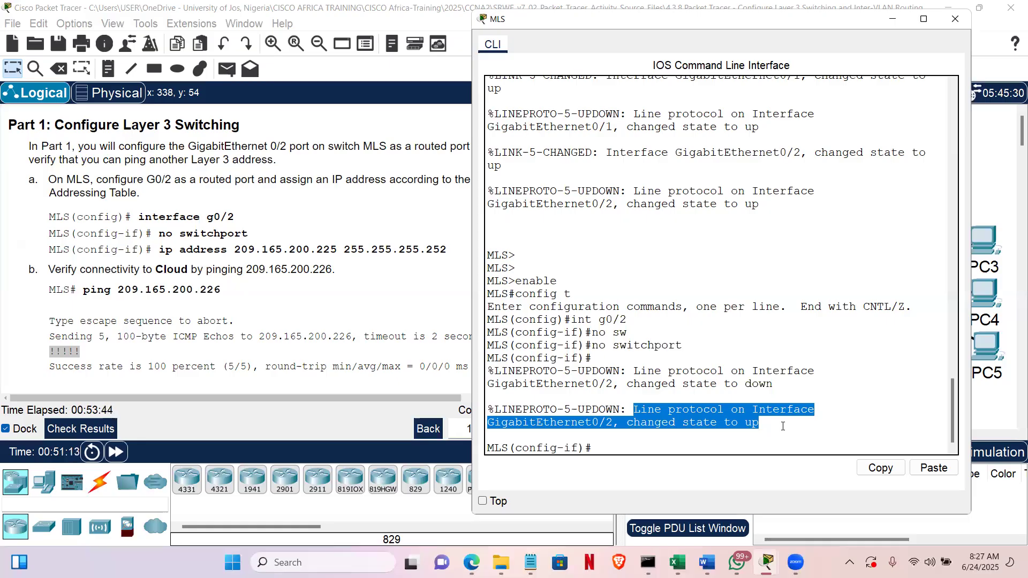
pyautogui.click(744, 445)
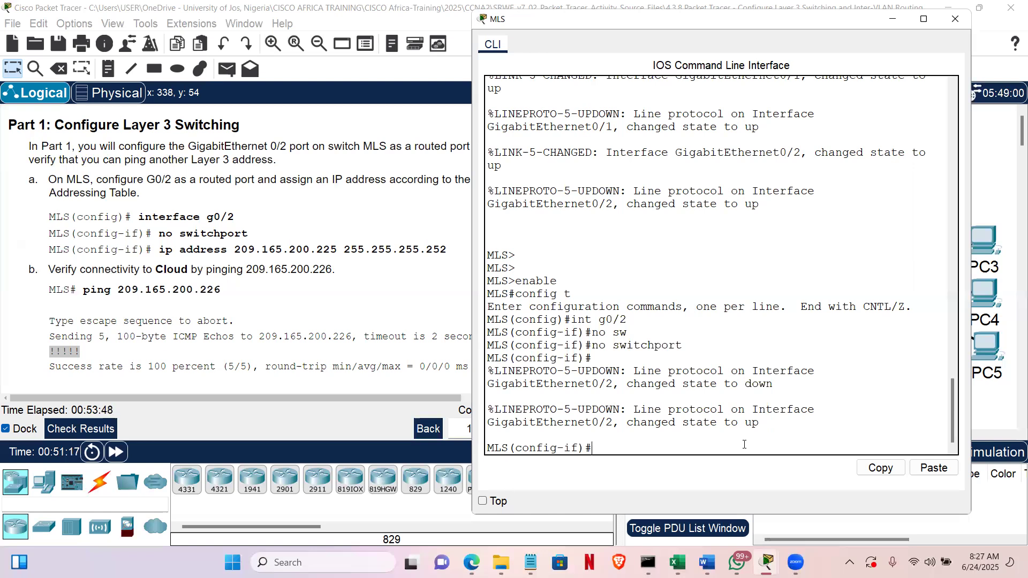
pyautogui.write('ip address')
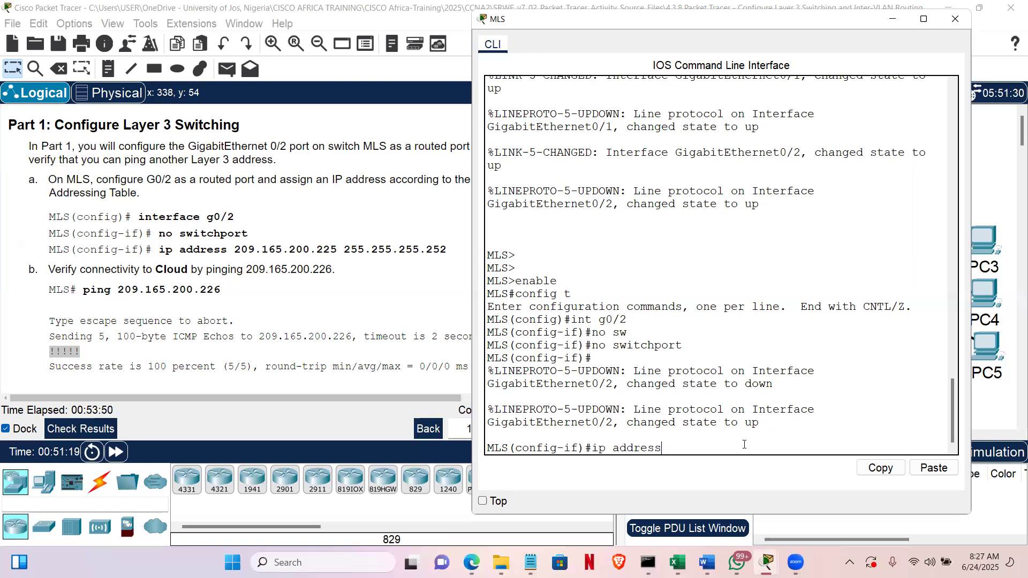
pyautogui.write(' 209.165.200.225')
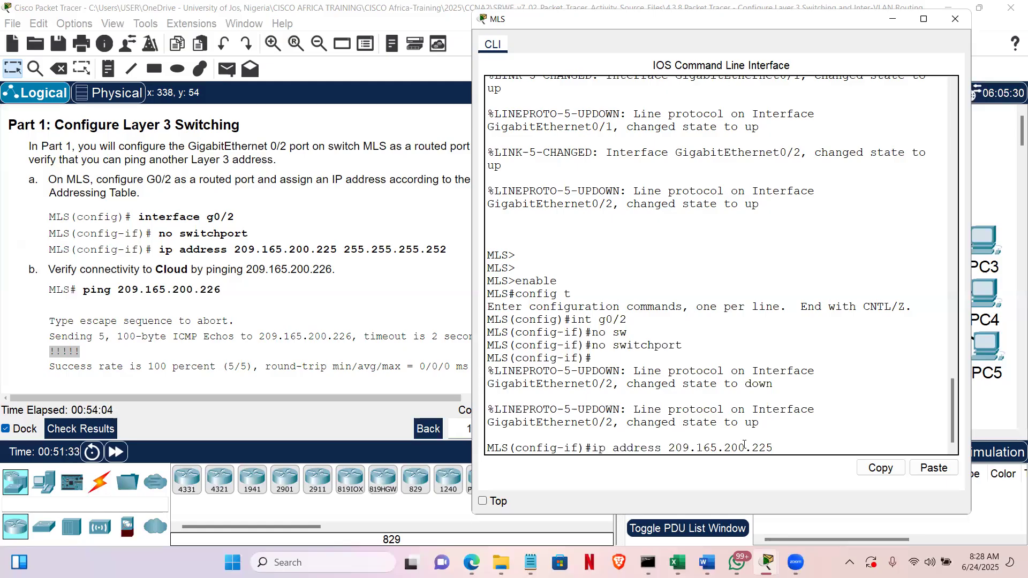
pyautogui.write('255.255.255.252')
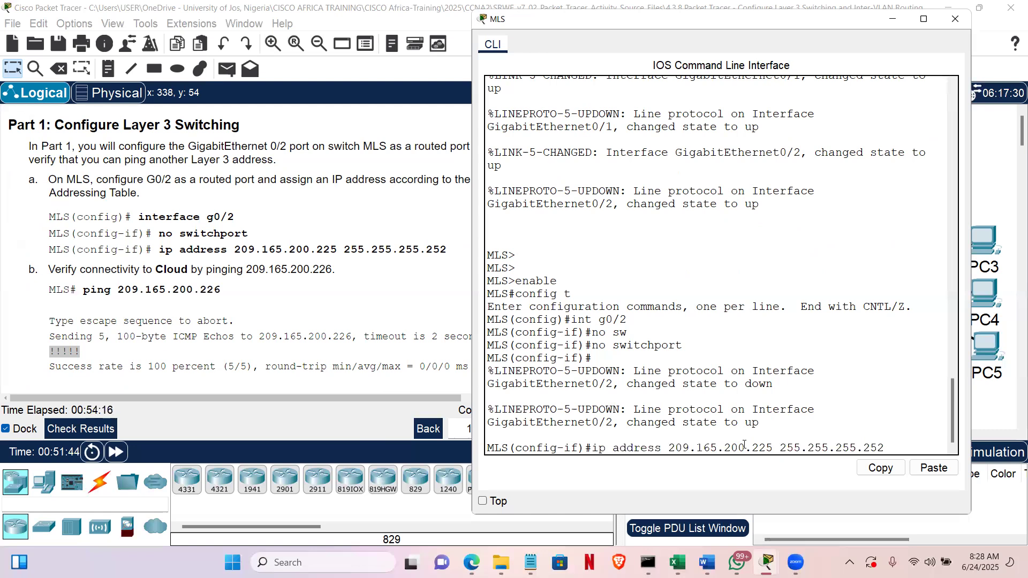
pyautogui.press('Return')
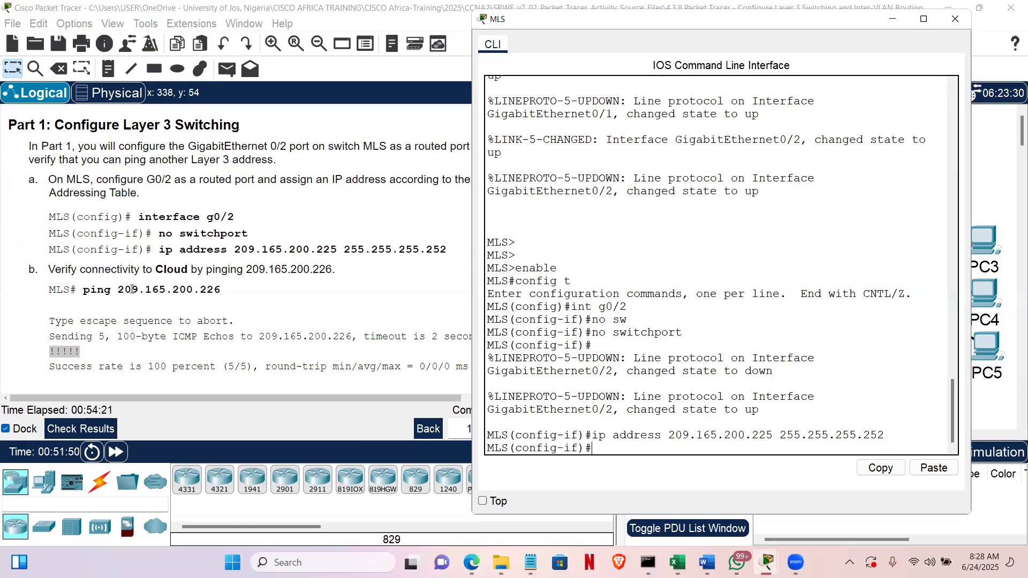
# Copy the Cloud address 209.165.200.226 from the Part 1 ping instruction and return to the MLS command line
pyautogui.moveTo(118, 289); pyautogui.dragTo(219, 292)
pyautogui.hotkey('ctrl', 'c')
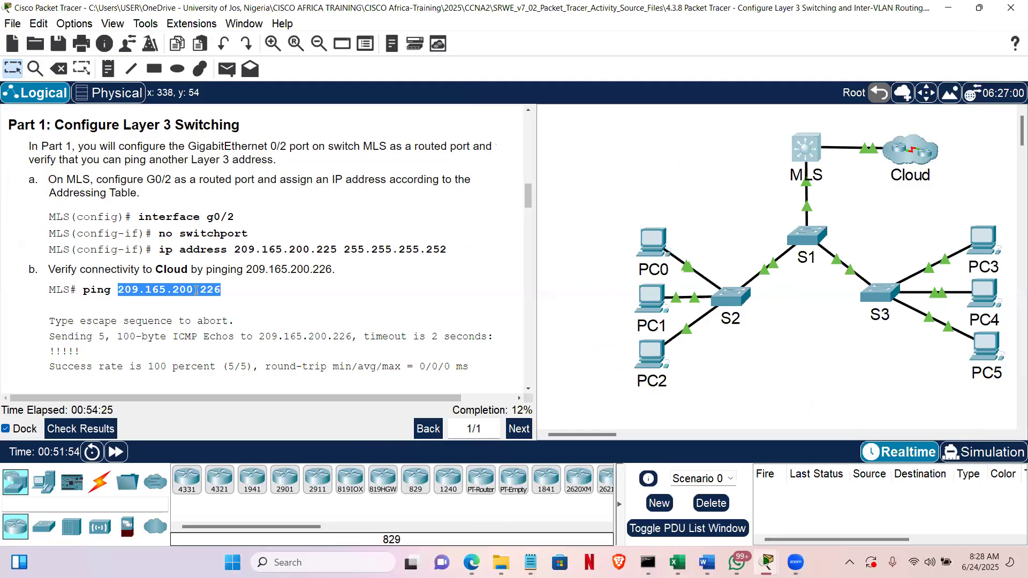
pyautogui.rightClick(196, 290)
pyautogui.click(219, 299)
pyautogui.click(804, 154)
pyautogui.click(627, 437)
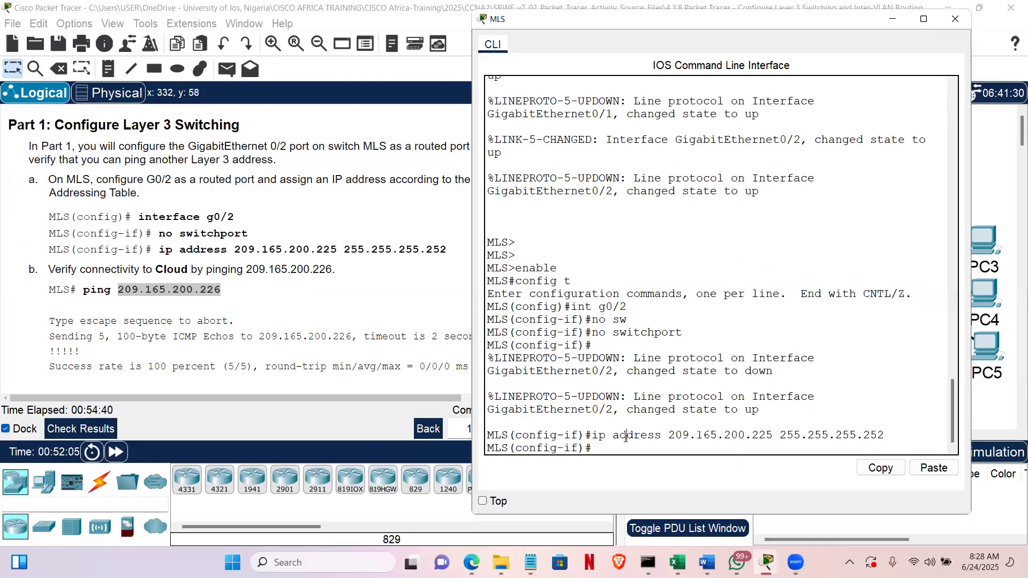
# Leave interface and global configuration modes on MLS with exit, back to the privileged EXEC prompt
pyautogui.write('exit')
pyautogui.press('Return')
pyautogui.press('Return')
pyautogui.write('exit')
pyautogui.press('Return')
pyautogui.press('Return')
pyautogui.press('Return')
pyautogui.press('Return')
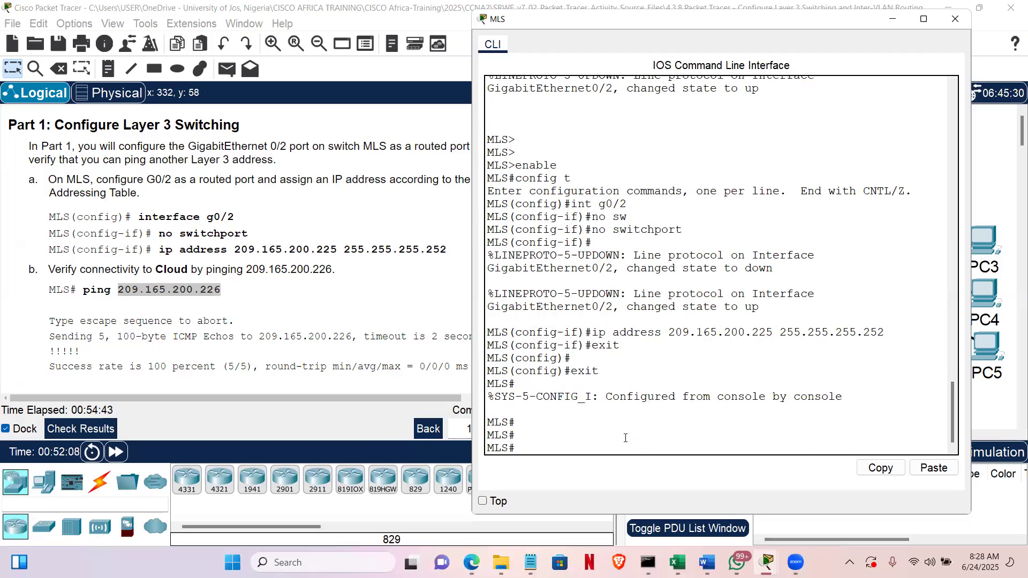
pyautogui.press('Return')
pyautogui.press('Return')
pyautogui.press('Return')
pyautogui.press('Return')
# Ping the Cloud at 209.165.200.226 twice from MLS and check the echo replies
pyautogui.write('pi')
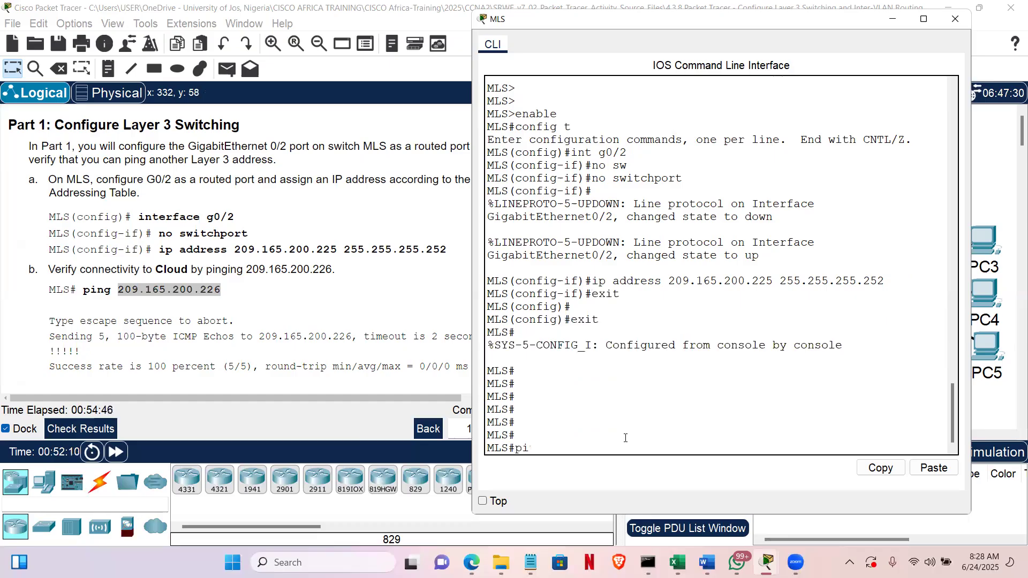
pyautogui.write('ng')
pyautogui.rightClick(625, 437)
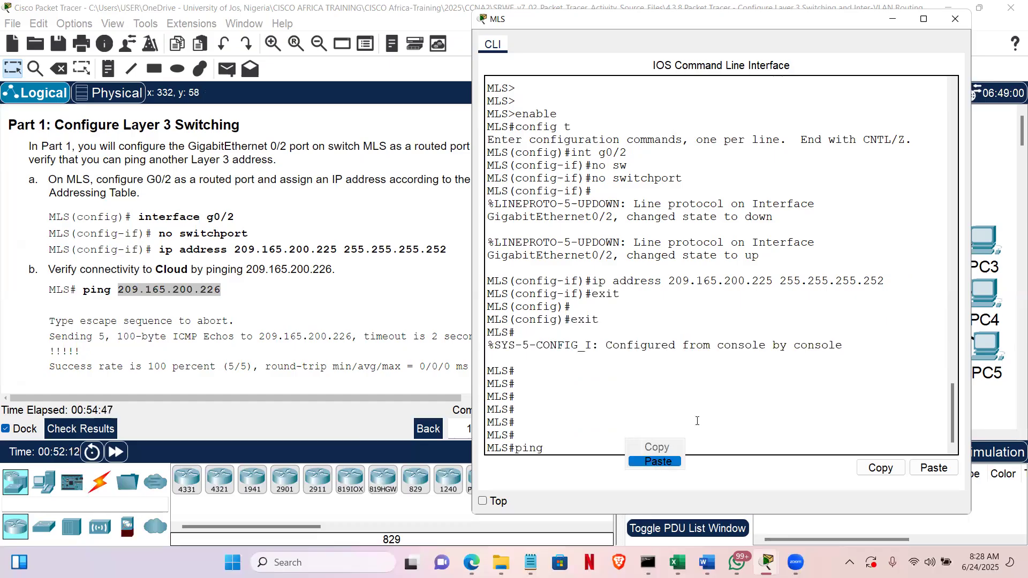
pyautogui.click(657, 461)
pyautogui.press('Return')
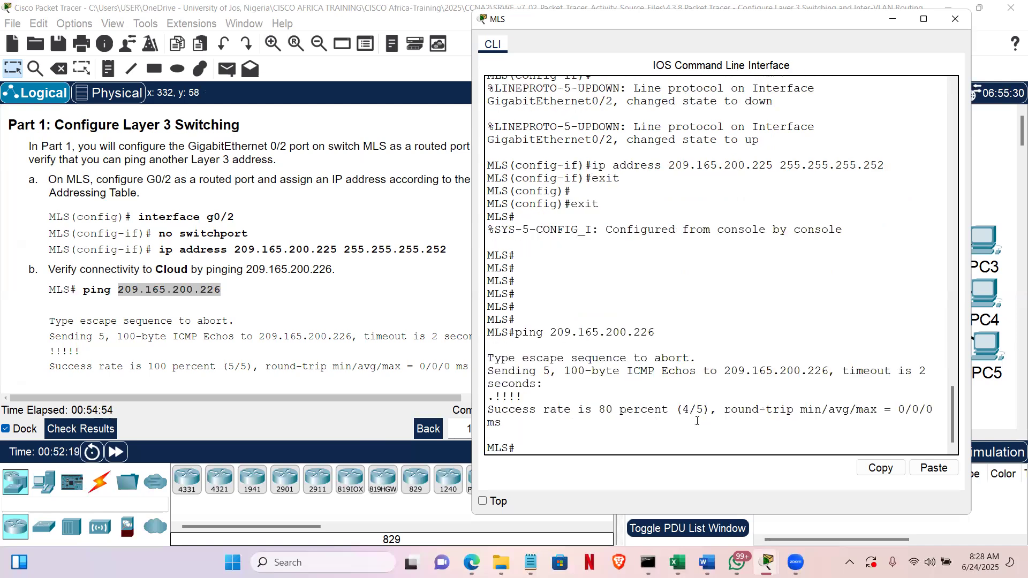
pyautogui.press('Up')
pyautogui.press('Return')
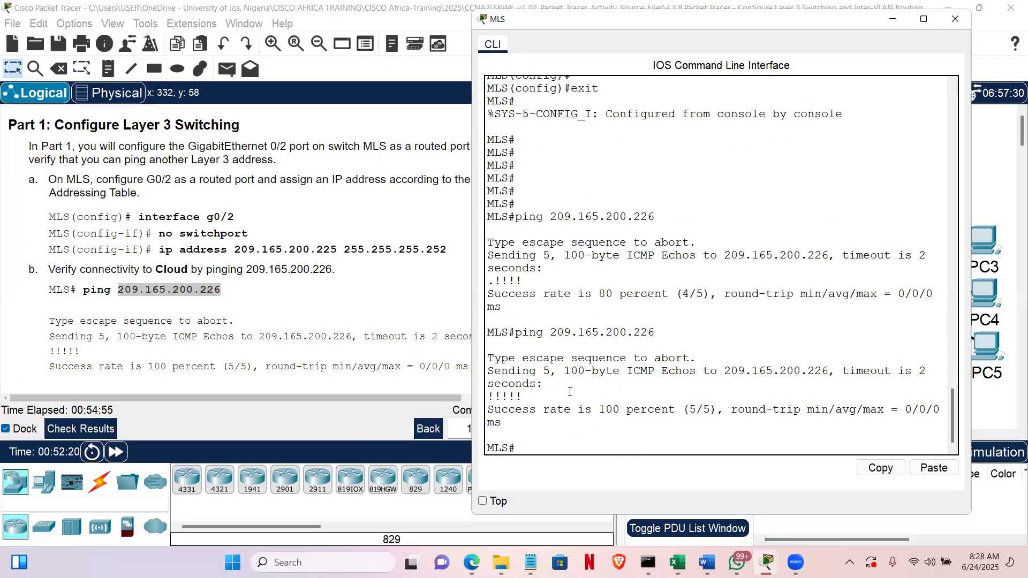
pyautogui.moveTo(535, 397); pyautogui.dragTo(487, 395)
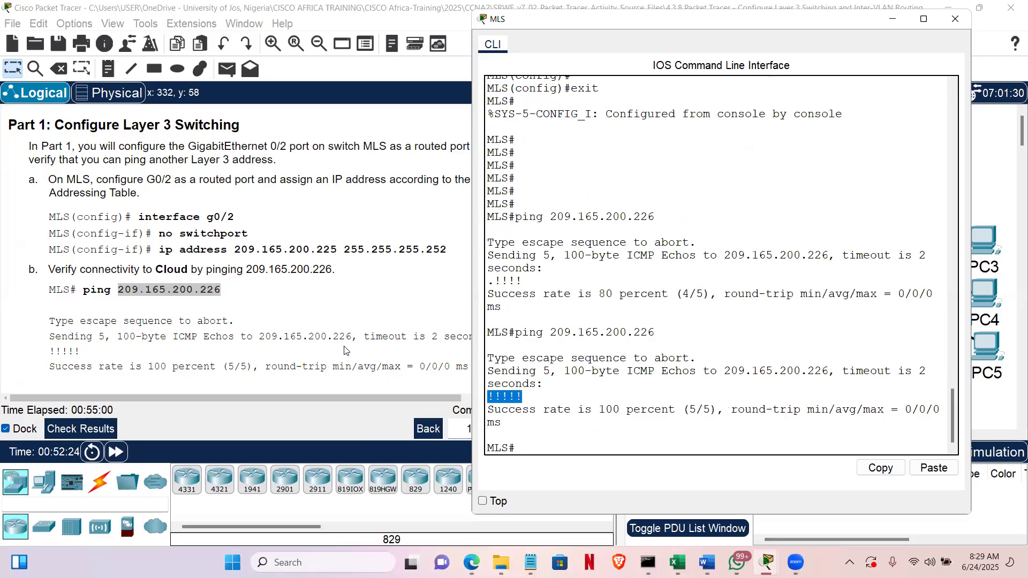
pyautogui.click(519, 357)
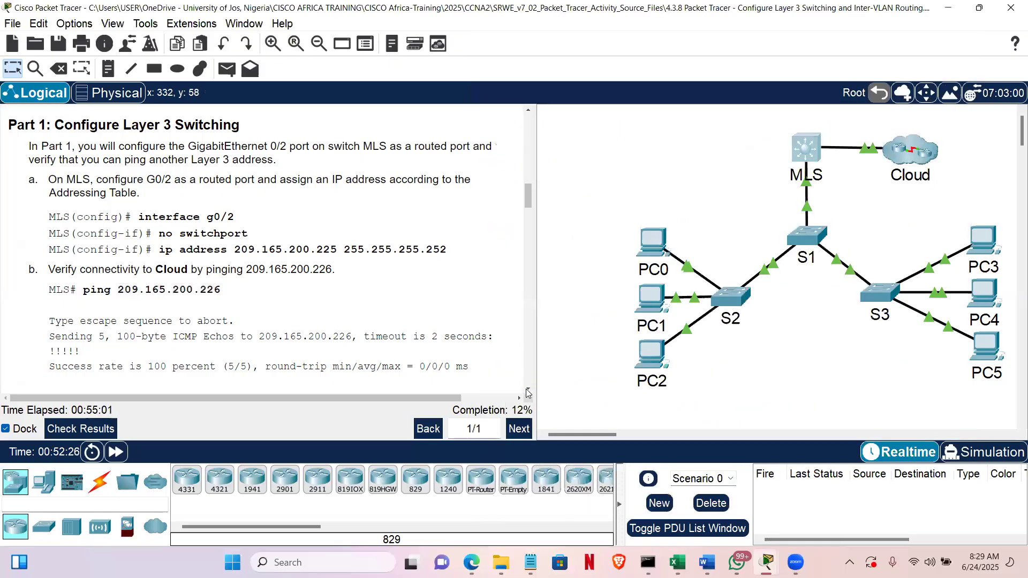
# Read the Part 2 Step 1 instructions and its table of VLAN numbers and names
pyautogui.scroll(-5, 527, 393)
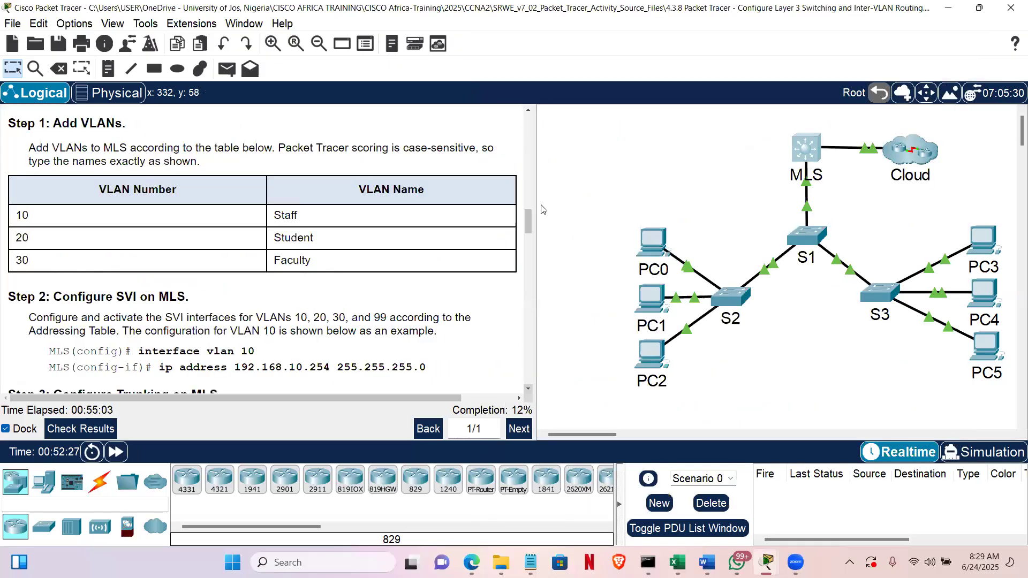
pyautogui.click(528, 114)
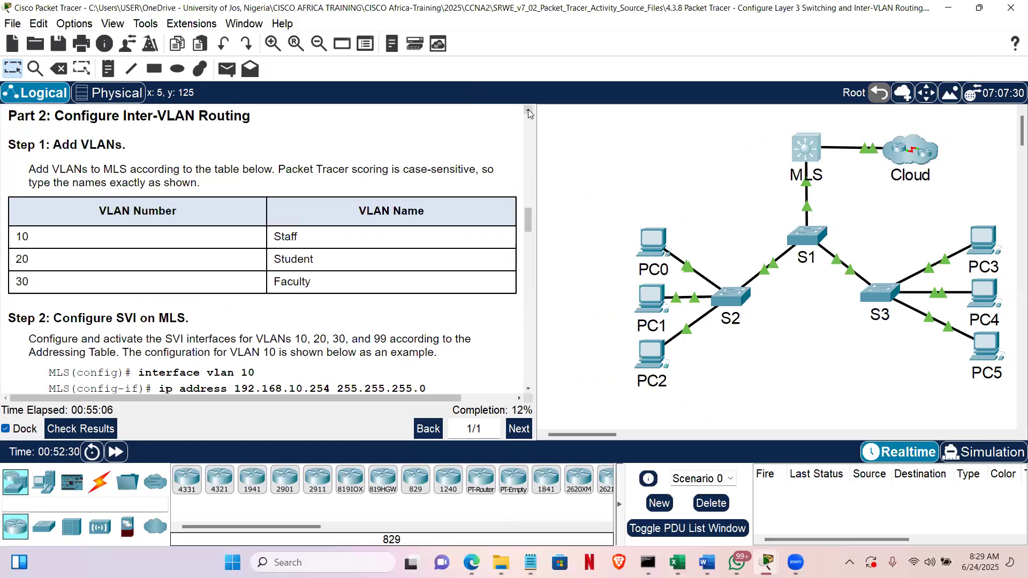
pyautogui.click(529, 114)
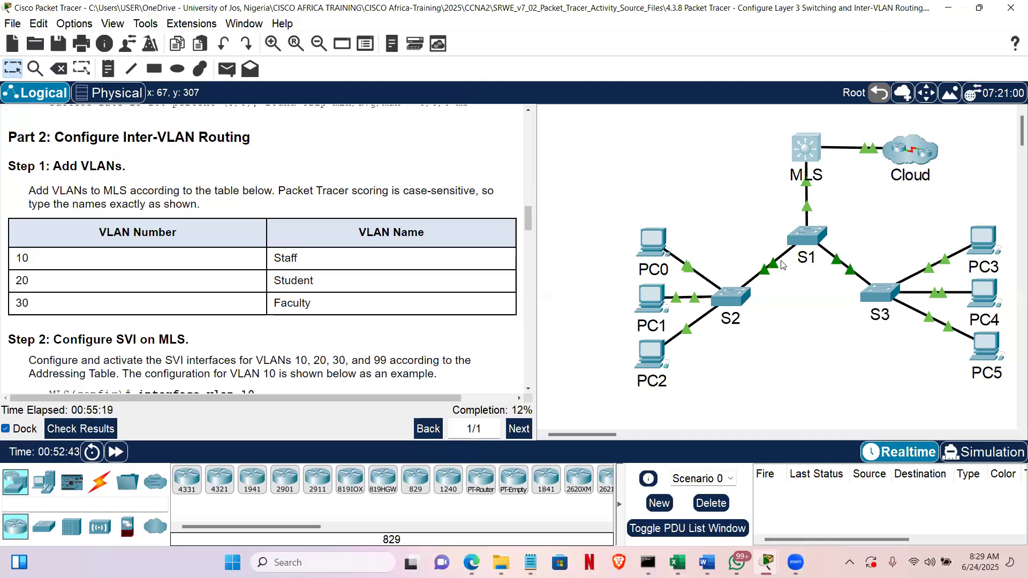
pyautogui.click(808, 230)
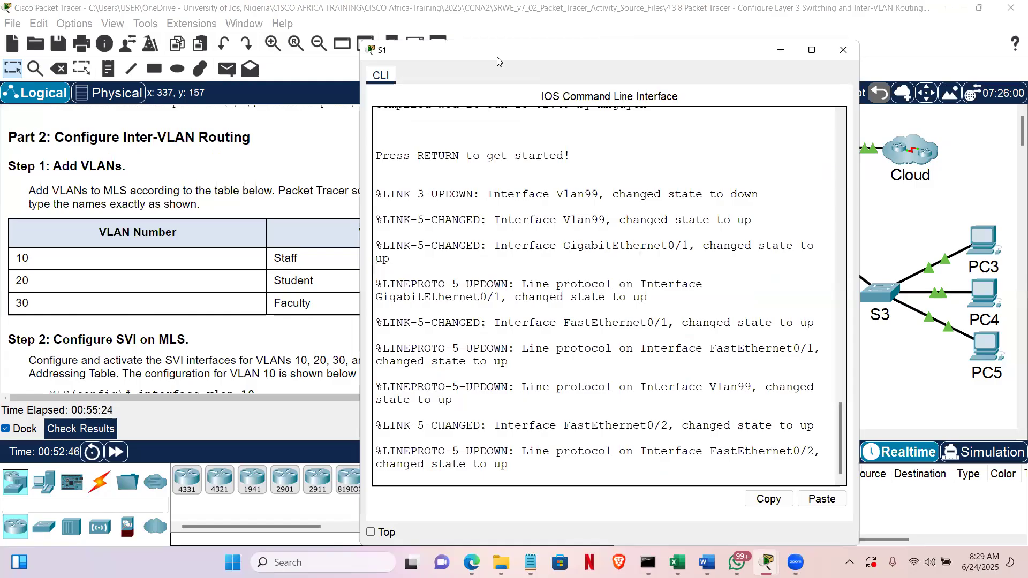
pyautogui.moveTo(497, 60); pyautogui.dragTo(669, 22)
pyautogui.click(668, 298)
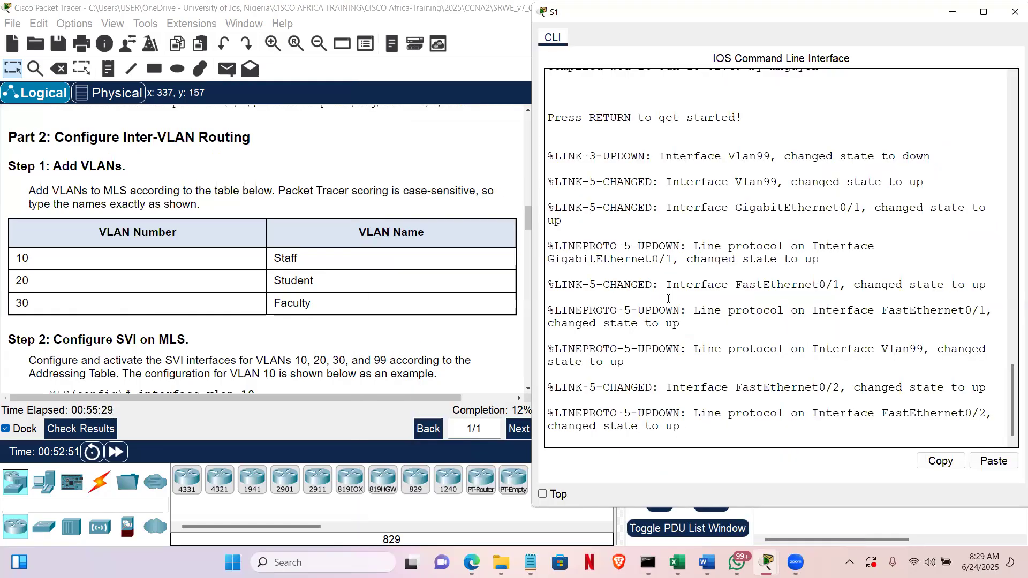
pyautogui.press('Return')
pyautogui.press('Return')
pyautogui.press('Return')
pyautogui.press('Return')
pyautogui.press('Return')
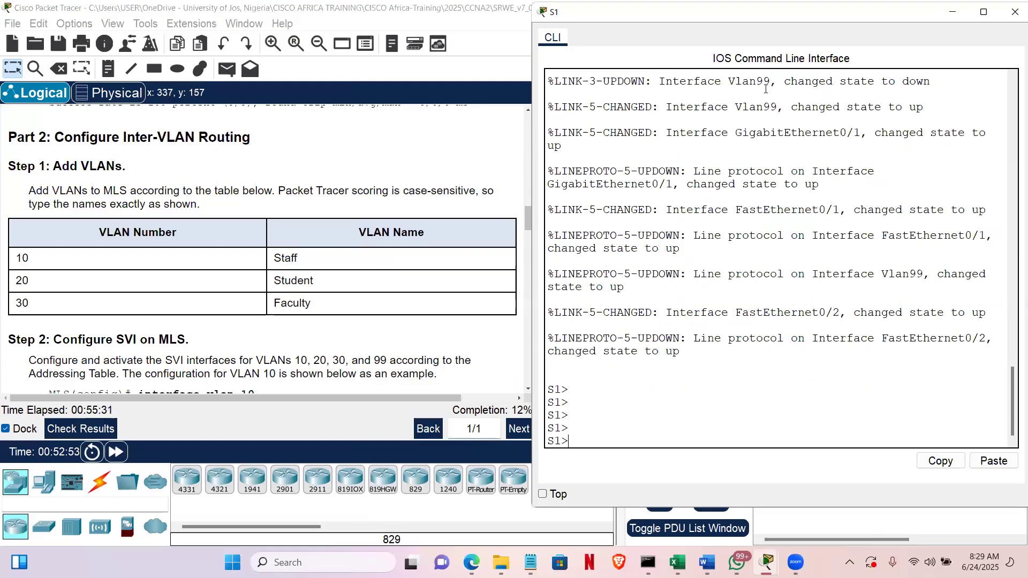
pyautogui.click(1015, 12)
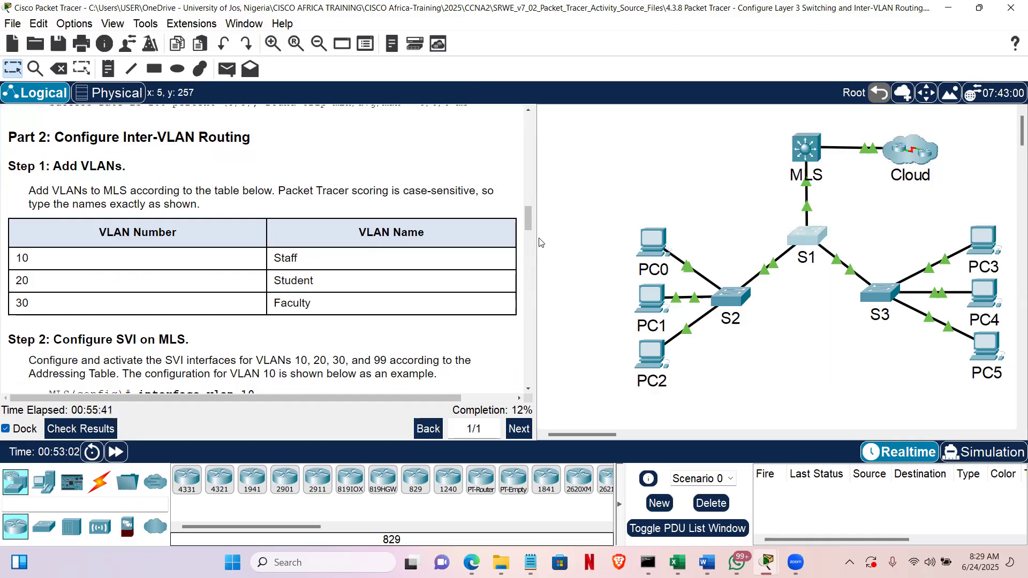
# Recheck in the Part 2 instructions which switch the VLANs must be added to
pyautogui.scroll(2, 528, 224)
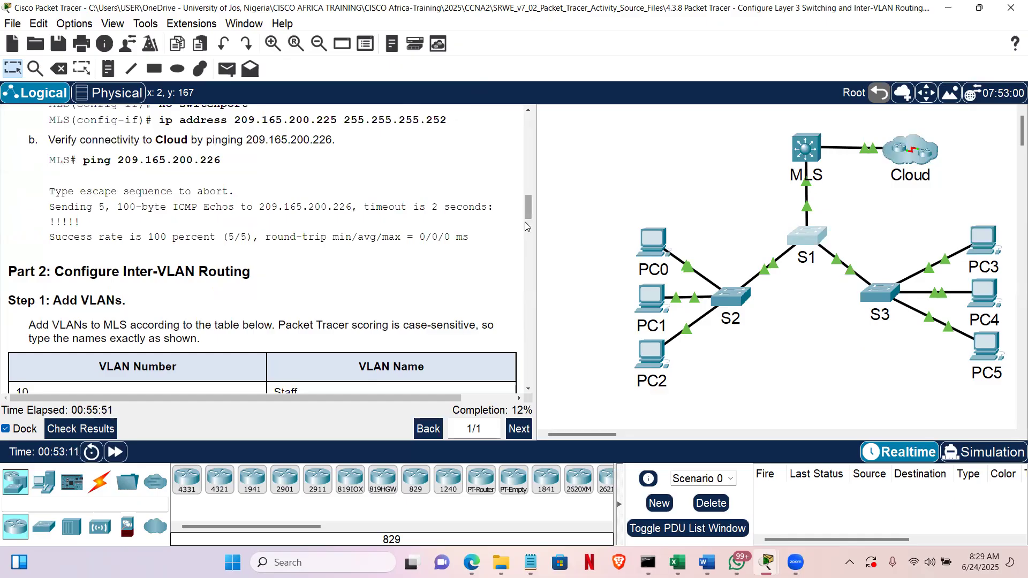
pyautogui.scroll(-3, 524, 222)
pyautogui.scroll(1, 525, 220)
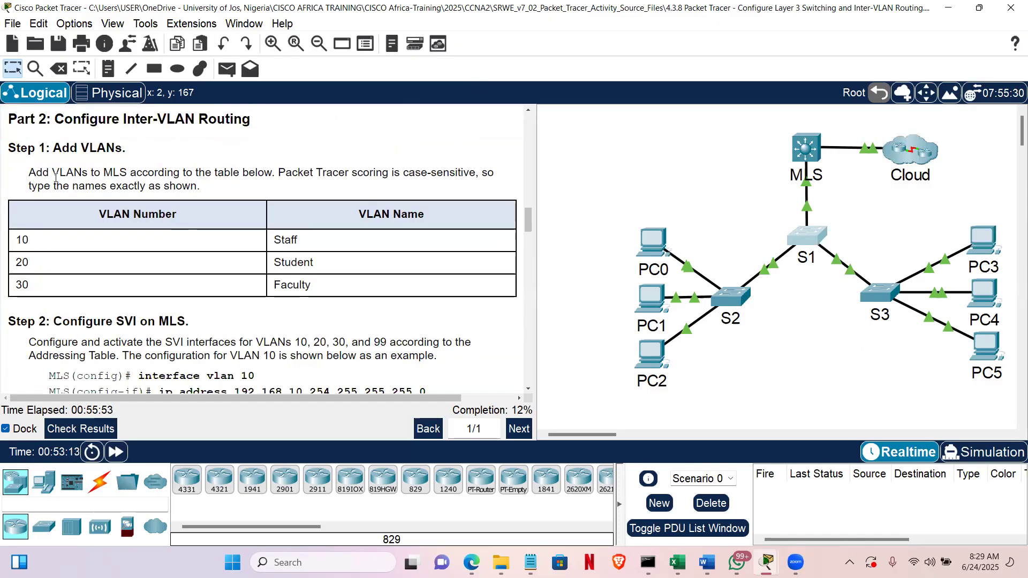
pyautogui.doubleClick(125, 171)
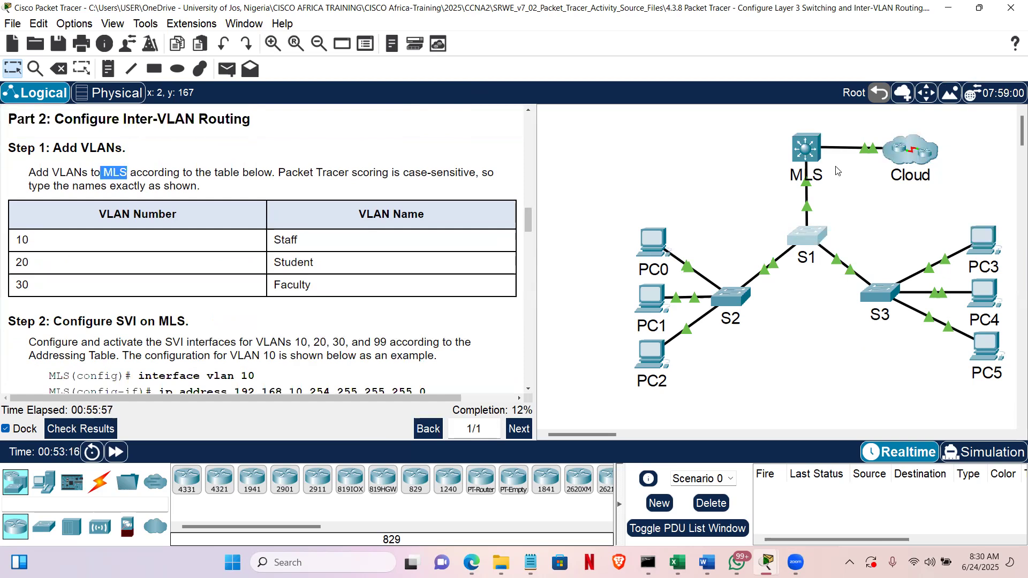
# Reopen the MLS command line beside the instructions and enter global configuration mode with config t
pyautogui.click(806, 149)
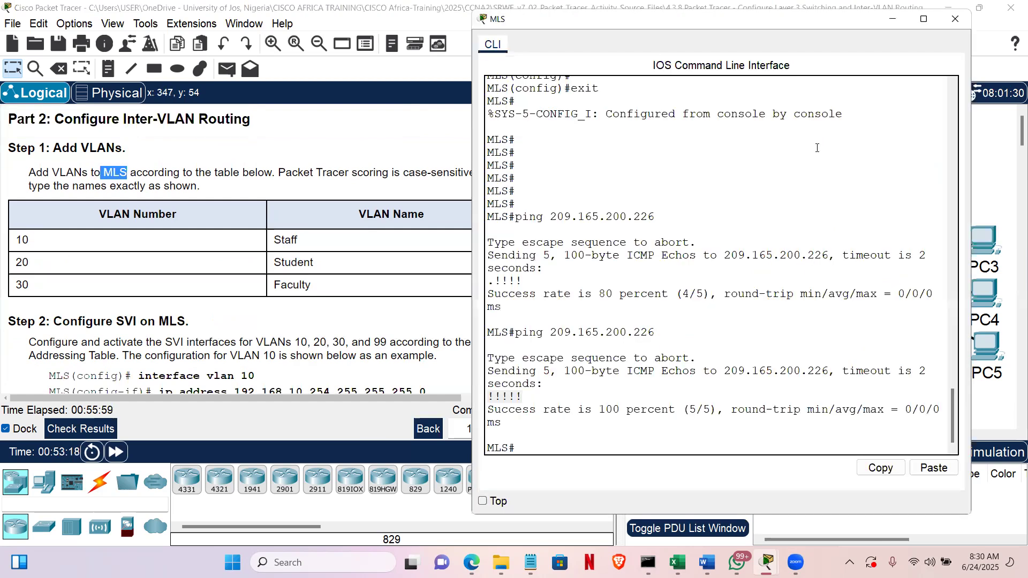
pyautogui.doubleClick(504, 397)
pyautogui.click(765, 233)
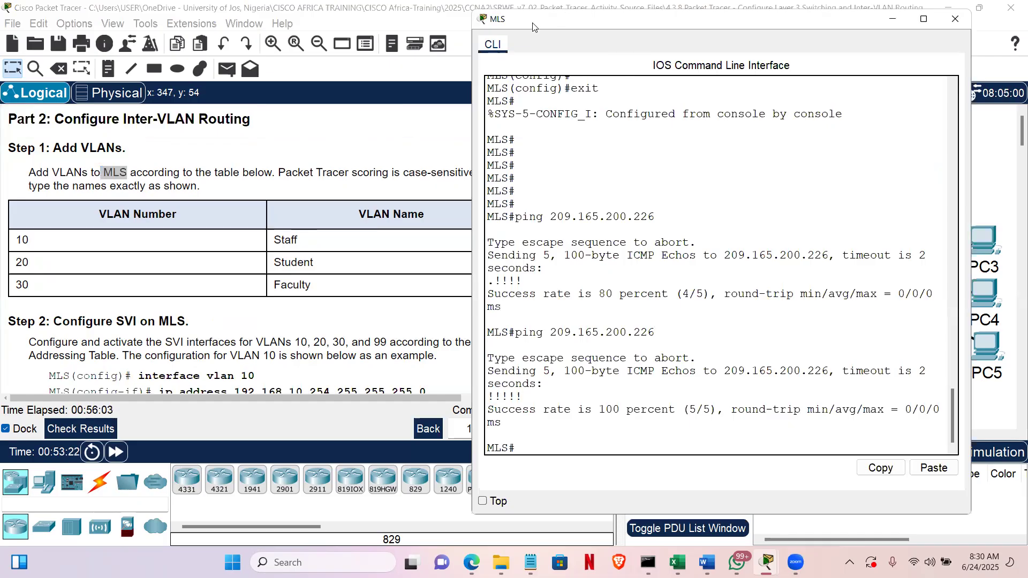
pyautogui.moveTo(532, 27); pyautogui.dragTo(590, 19)
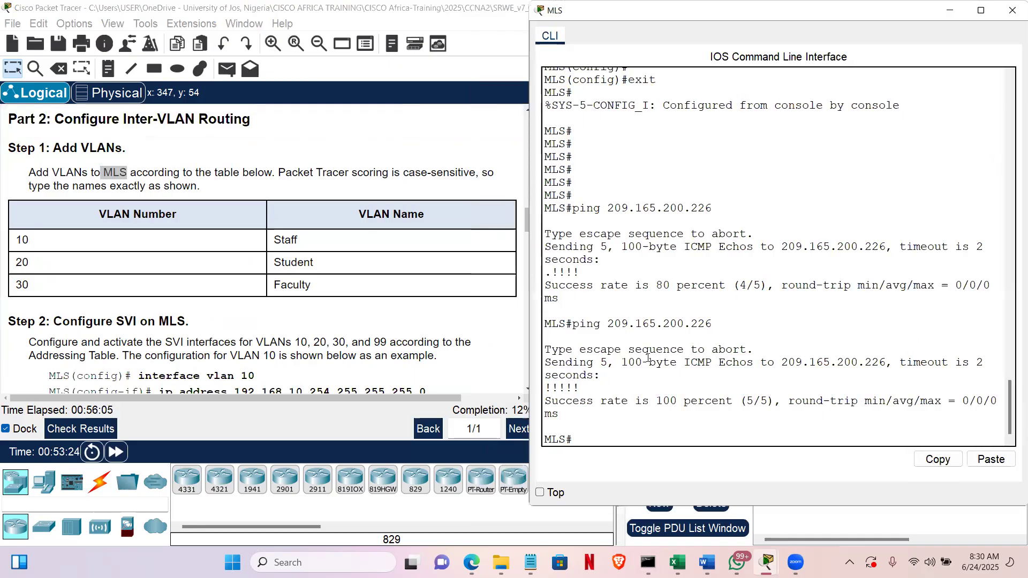
pyautogui.press('Return')
pyautogui.press('Return')
pyautogui.press('Return')
pyautogui.press('Return')
pyautogui.write('config t')
pyautogui.press('Return')
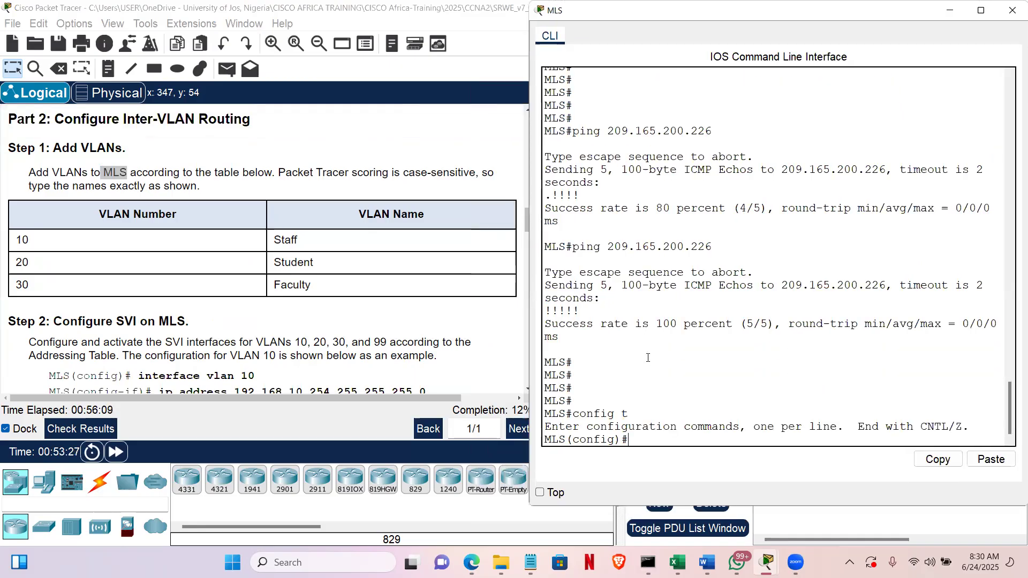
# Create VLAN 10 on MLS and name it Staff
pyautogui.press('Return')
pyautogui.press('Return')
pyautogui.press('Return')
pyautogui.press('Return')
pyautogui.press('Return')
pyautogui.write('vlan 10')
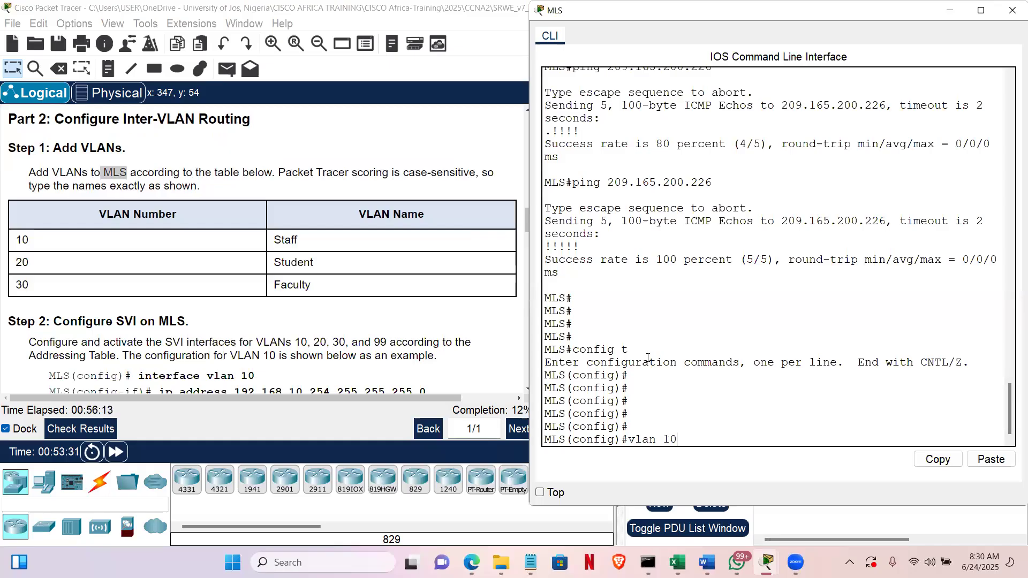
pyautogui.press('Return')
pyautogui.write('name Staff')
pyautogui.press('Return')
# Create VLAN 20 on MLS and name it Student
pyautogui.write('vlan 20')
pyautogui.press('Return')
pyautogui.write('name Student')
pyautogui.press('Return')
# Create VLAN 30 on MLS and name it Faculty
pyautogui.write('vlan 30')
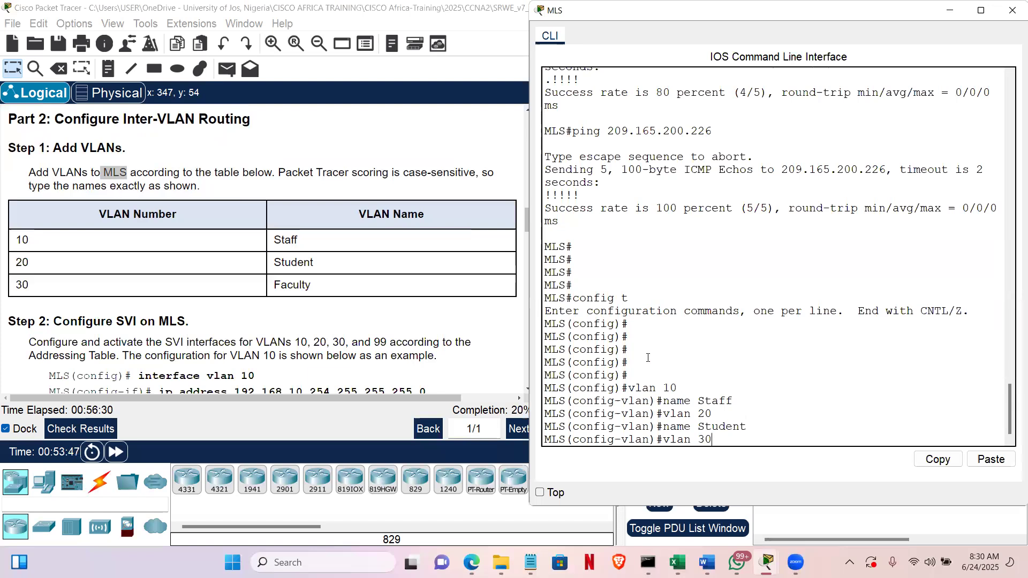
pyautogui.press('Return')
pyautogui.write('name Faculty')
pyautogui.press('Return')
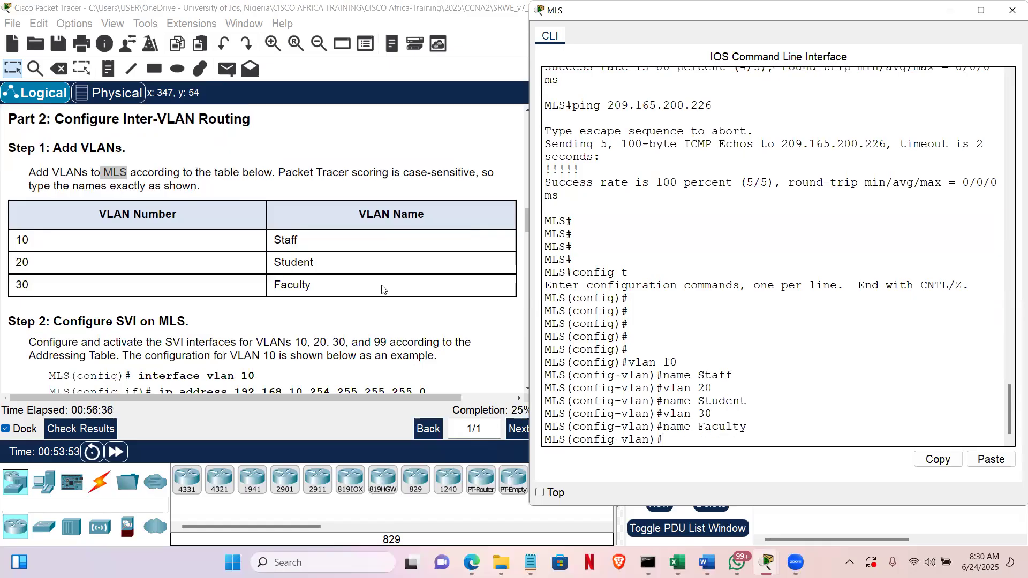
# Return to the instructions, review Step 1 on adding VLANs, and bring the Step 2 SVI configuration example into view
pyautogui.click(317, 327)
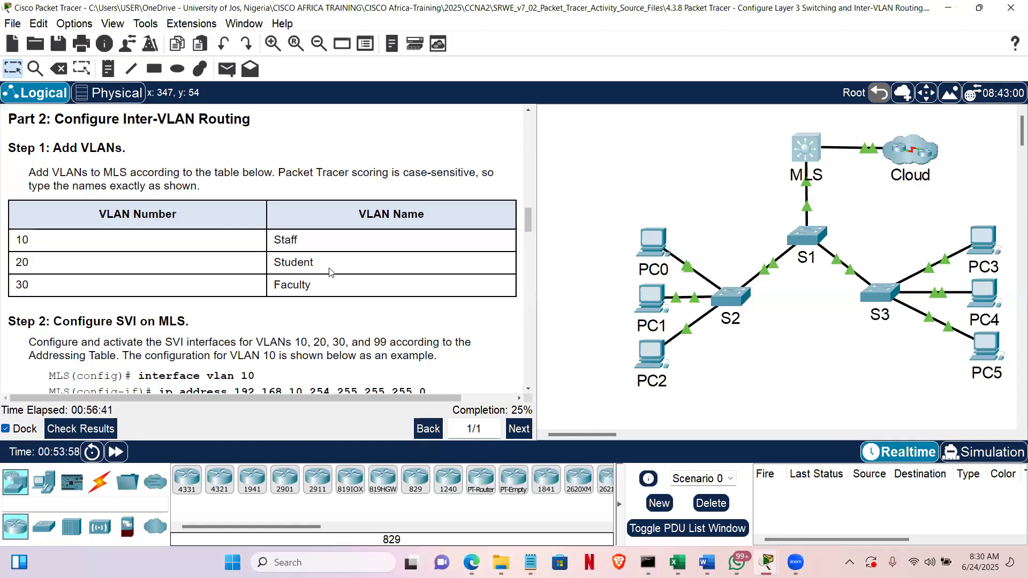
pyautogui.moveTo(127, 173); pyautogui.dragTo(105, 171)
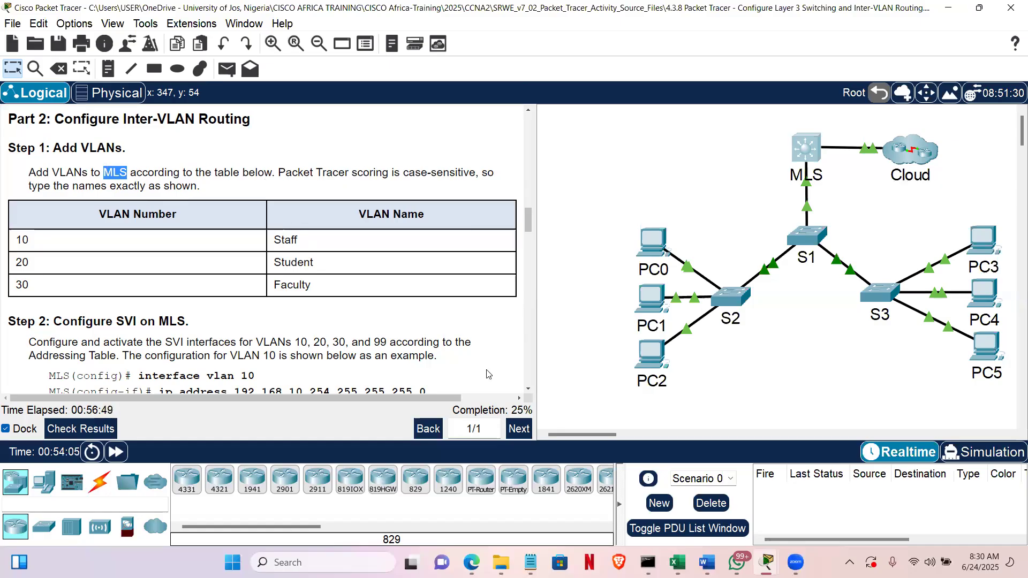
pyautogui.click(527, 392)
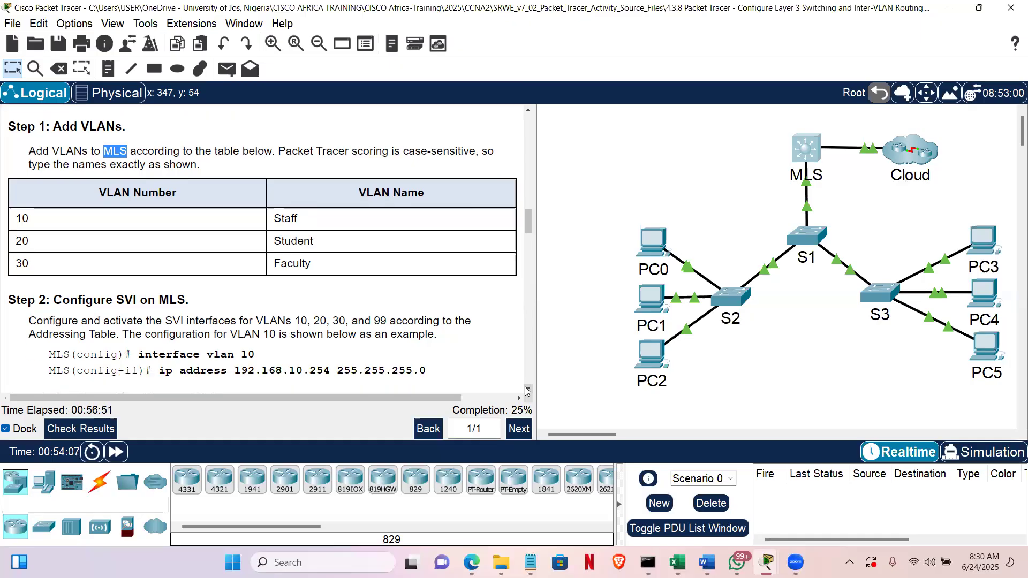
# Leave VLAN configuration mode on MLS and create the VLAN 10 switched virtual interface, following Step 2 of the instructions
pyautogui.click(527, 391)
pyautogui.click(528, 392)
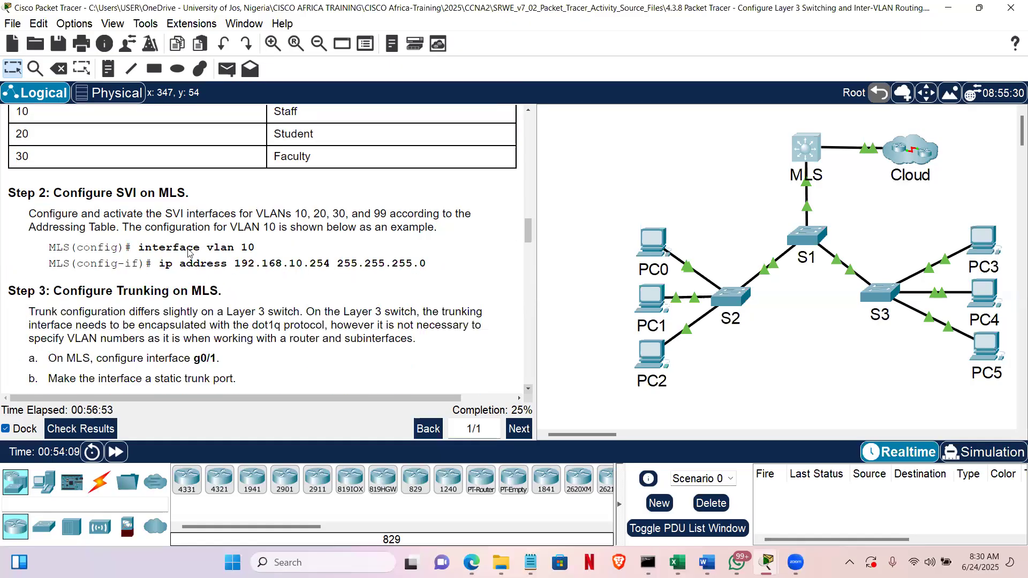
pyautogui.doubleClick(117, 190)
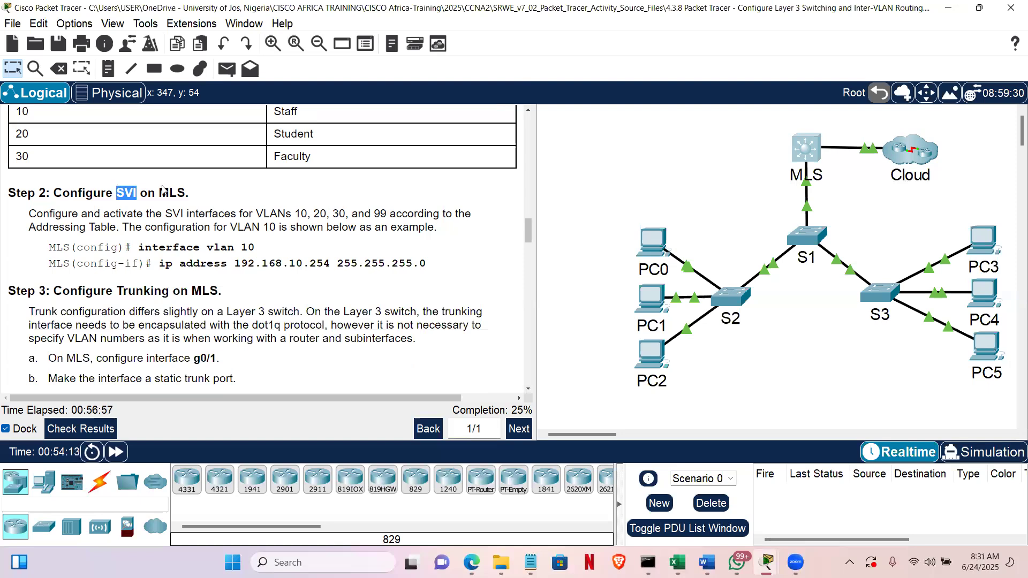
pyautogui.moveTo(186, 195); pyautogui.dragTo(159, 194)
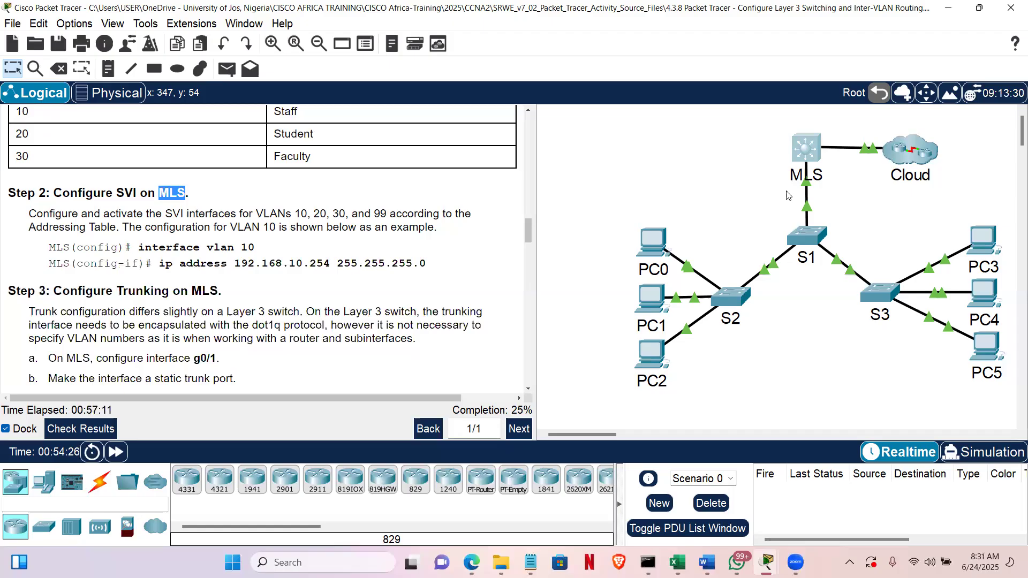
pyautogui.moveTo(817, 166)
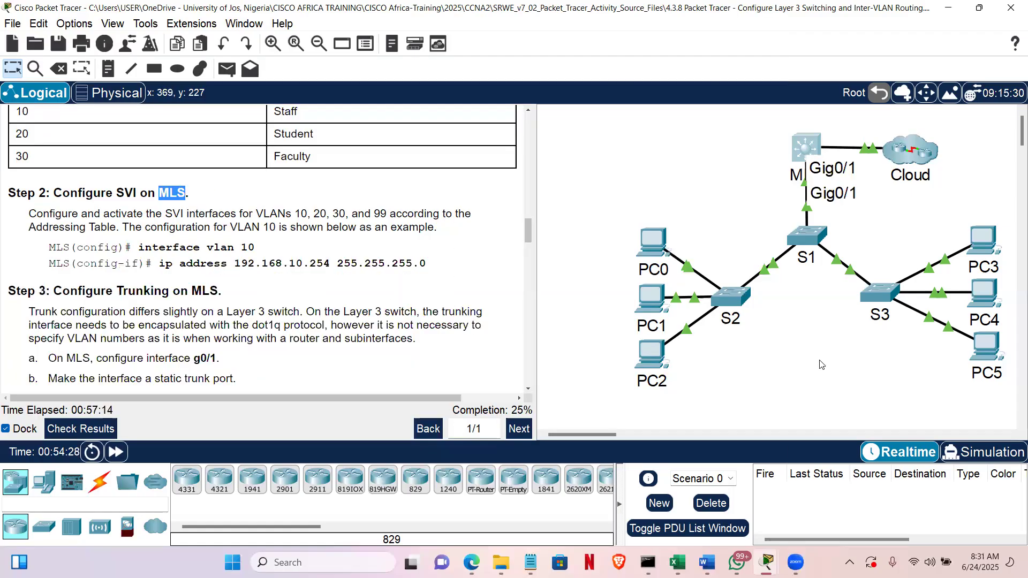
pyautogui.click(806, 153)
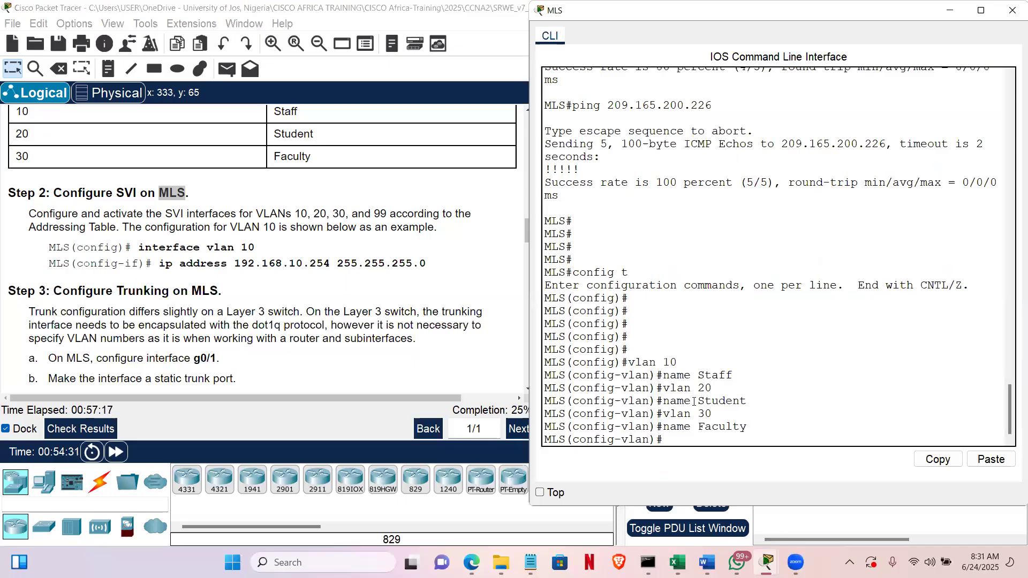
pyautogui.write('exit')
pyautogui.press('Return')
pyautogui.press('Return')
pyautogui.press('Return')
pyautogui.write('int')
pyautogui.write('vlan 10')
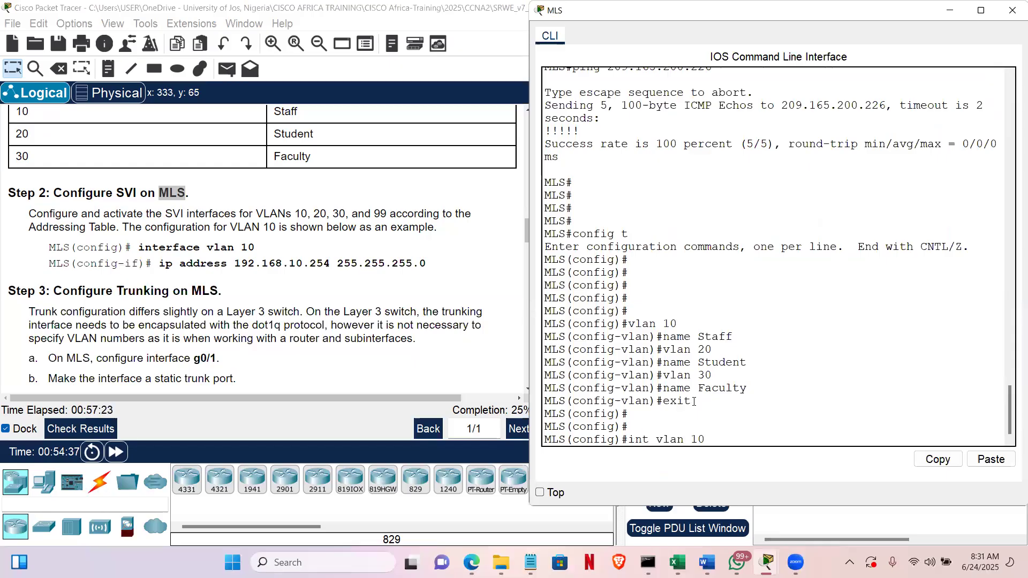
pyautogui.press('Return')
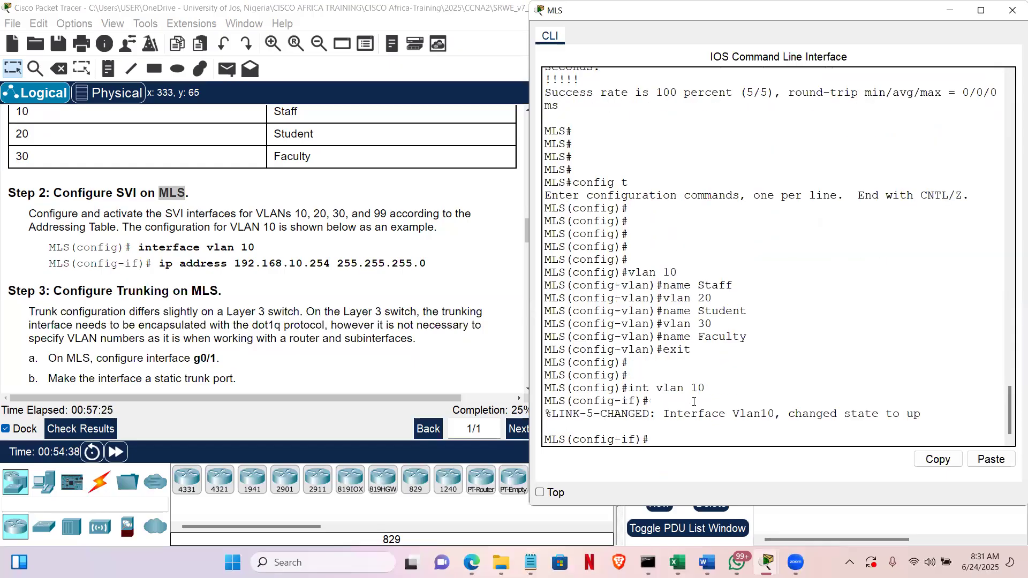
# Assign IP address 192.168.10.254 with subnet mask 255.255.255.0 to the VLAN 10 interface on MLS
pyautogui.write('ip address 192.168.10.254')
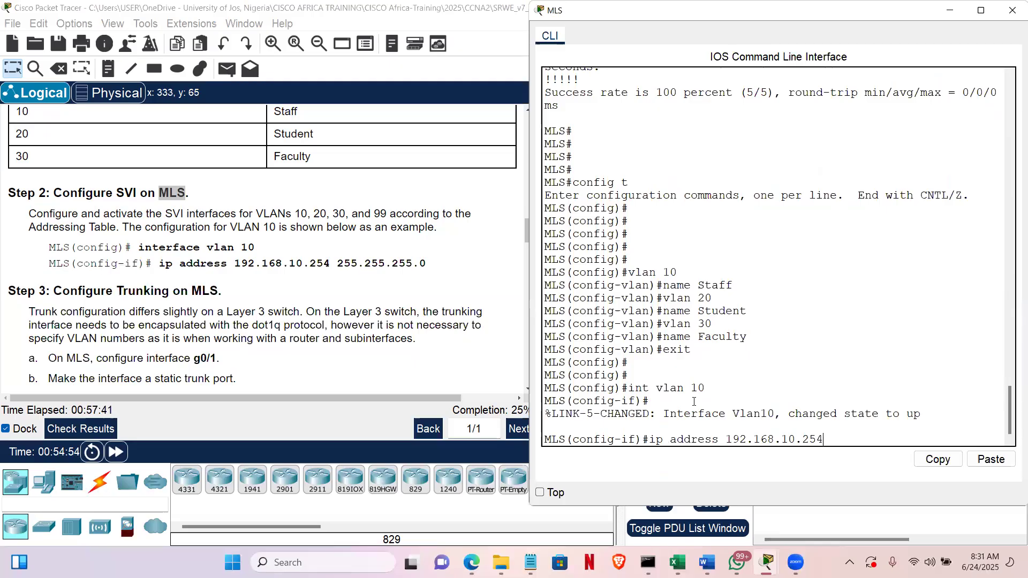
pyautogui.write(' 255.255.255.0')
pyautogui.press('Return')
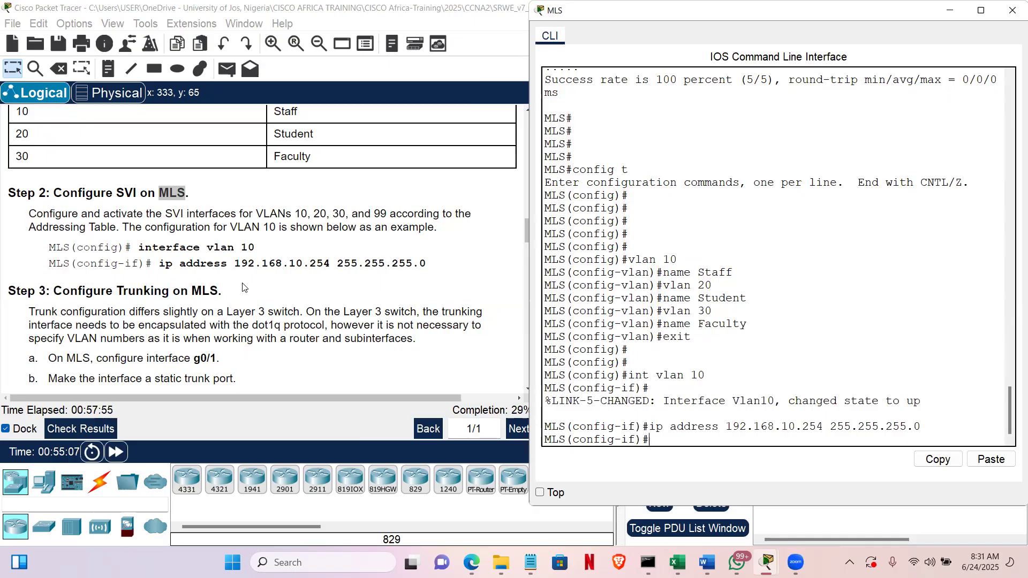
# Return to the instructions and review Step 3 on configuring trunking on MLS
pyautogui.click(263, 287)
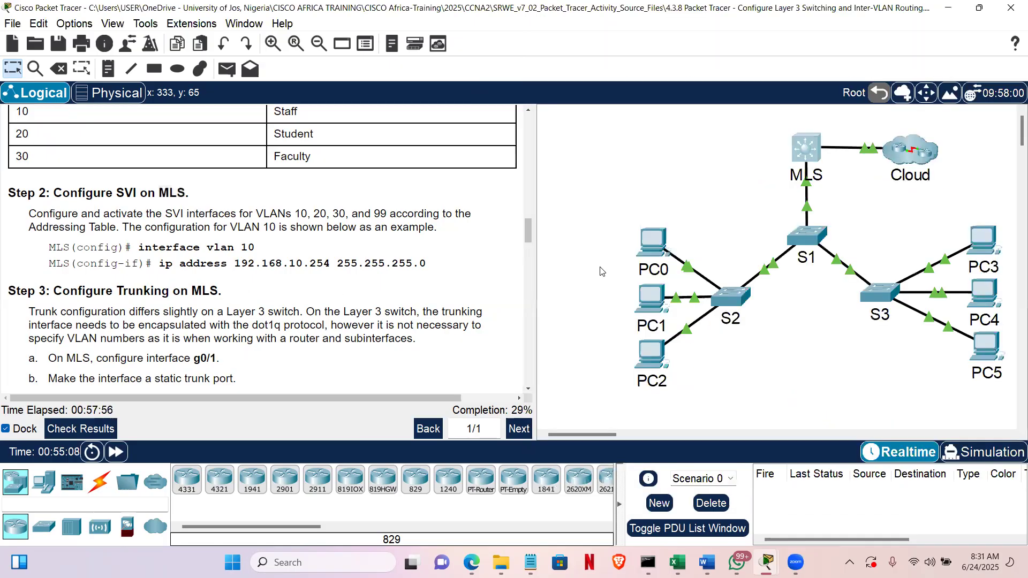
pyautogui.click(527, 383)
pyautogui.click(527, 384)
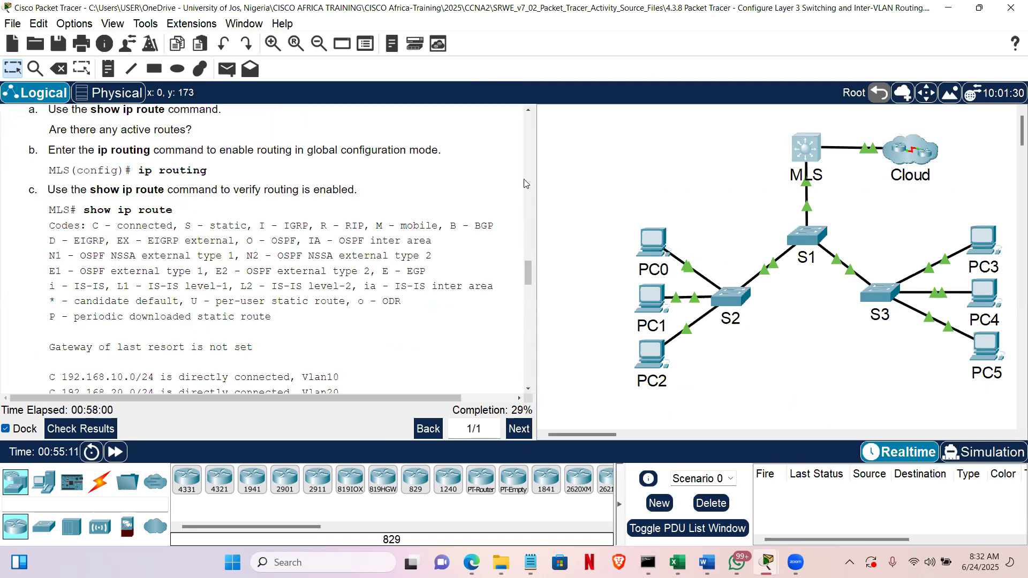
pyautogui.click(528, 113)
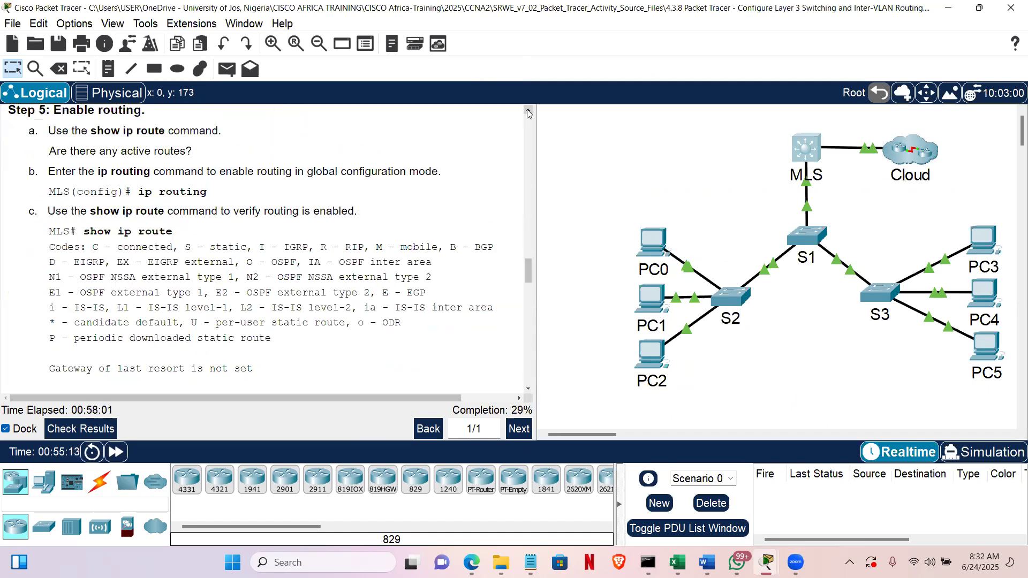
pyautogui.click(528, 113)
pyautogui.click(528, 113)
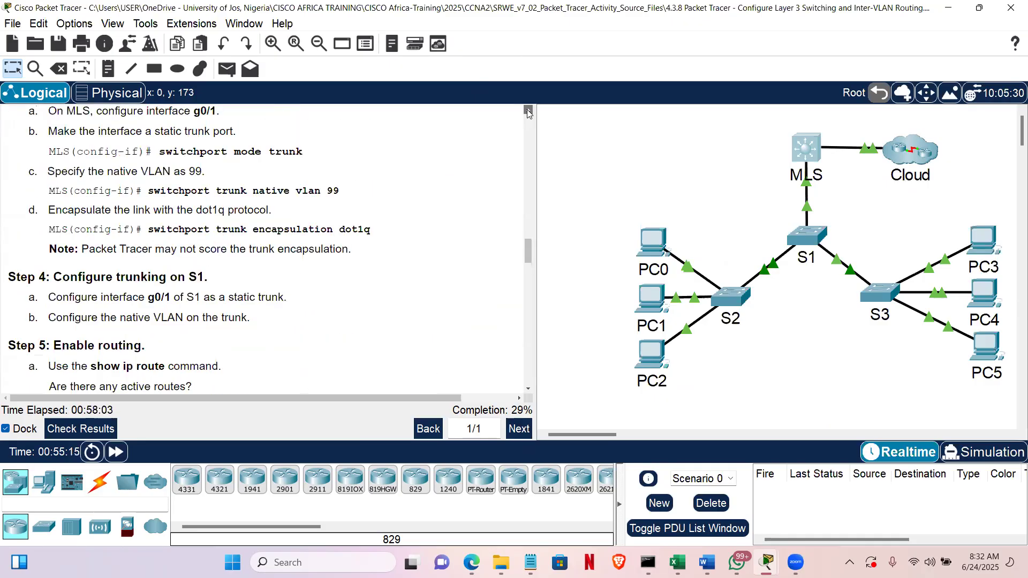
pyautogui.click(528, 112)
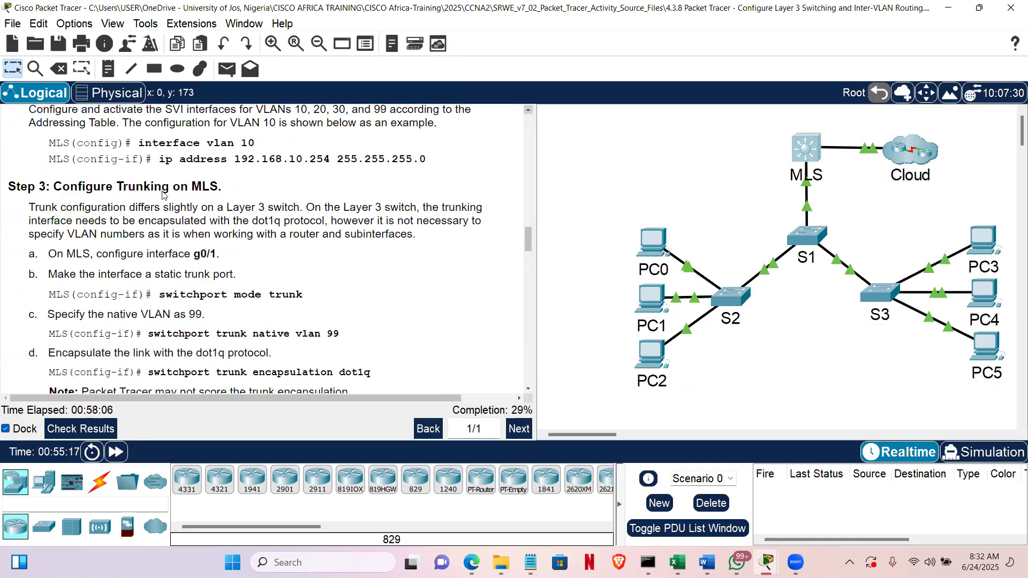
pyautogui.moveTo(150, 185); pyautogui.dragTo(225, 190)
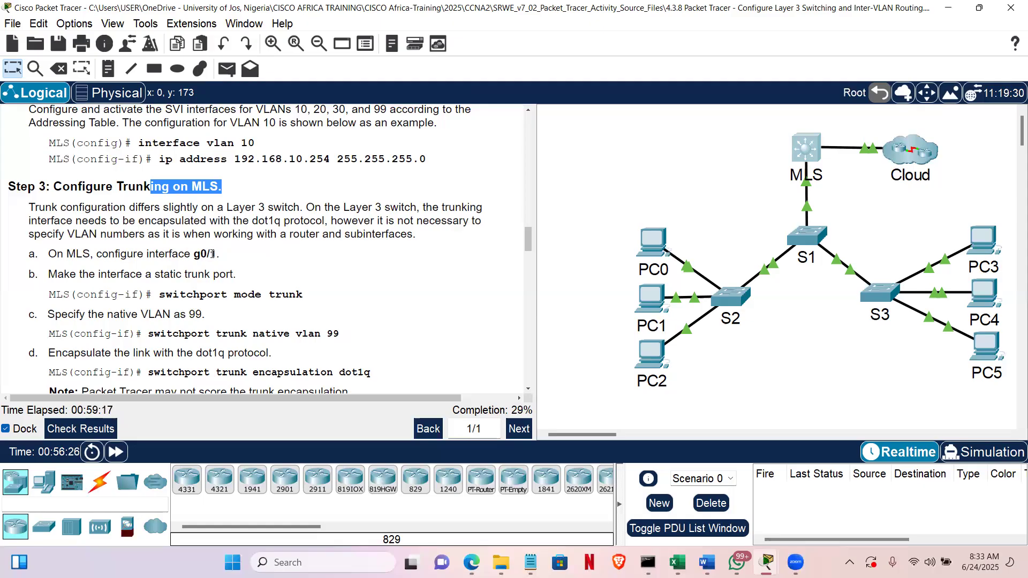
# Configure interface g0/1 on MLS as a static trunk port with switchport mode trunk
pyautogui.click(809, 151)
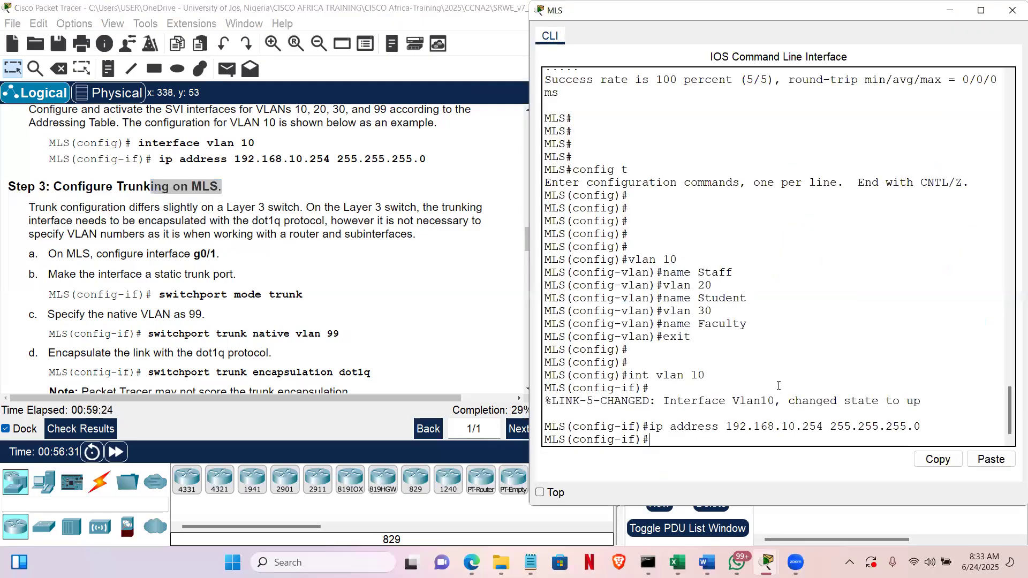
pyautogui.write('exit')
pyautogui.press('Return')
pyautogui.write('int g0/1')
pyautogui.press('Return')
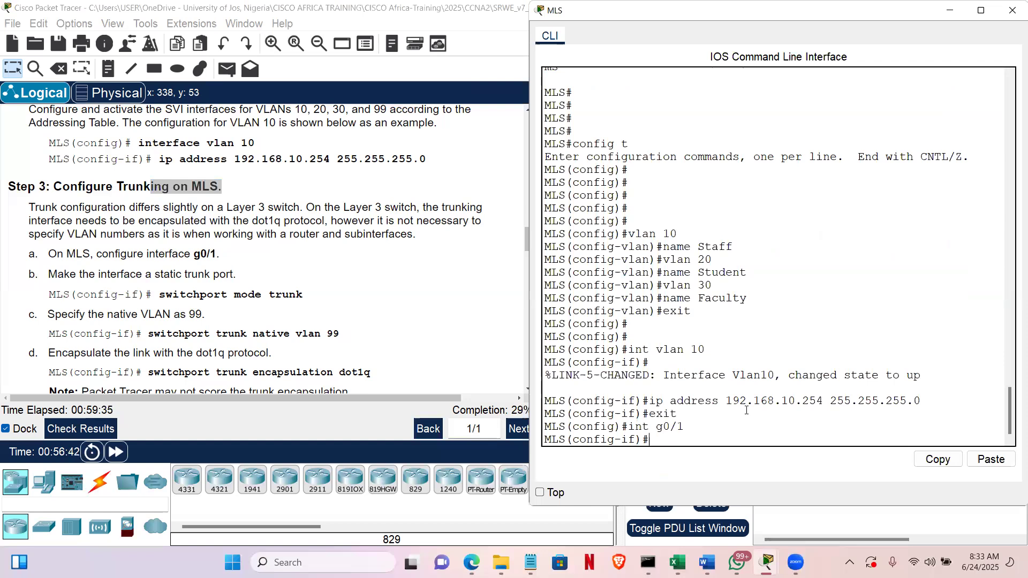
pyautogui.write('swit')
pyautogui.press('Tab')
pyautogui.write('mode trunk')
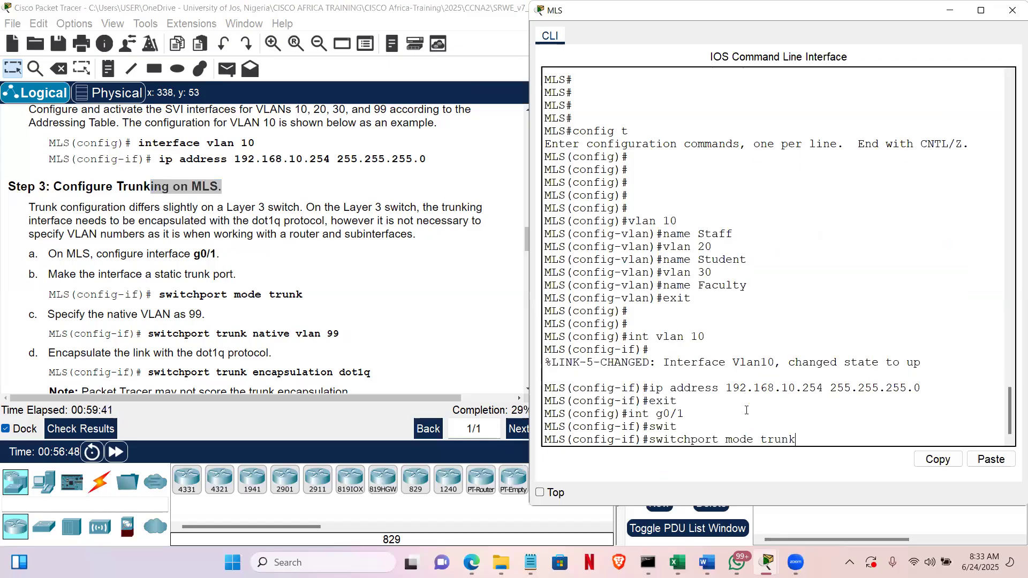
pyautogui.press('Return')
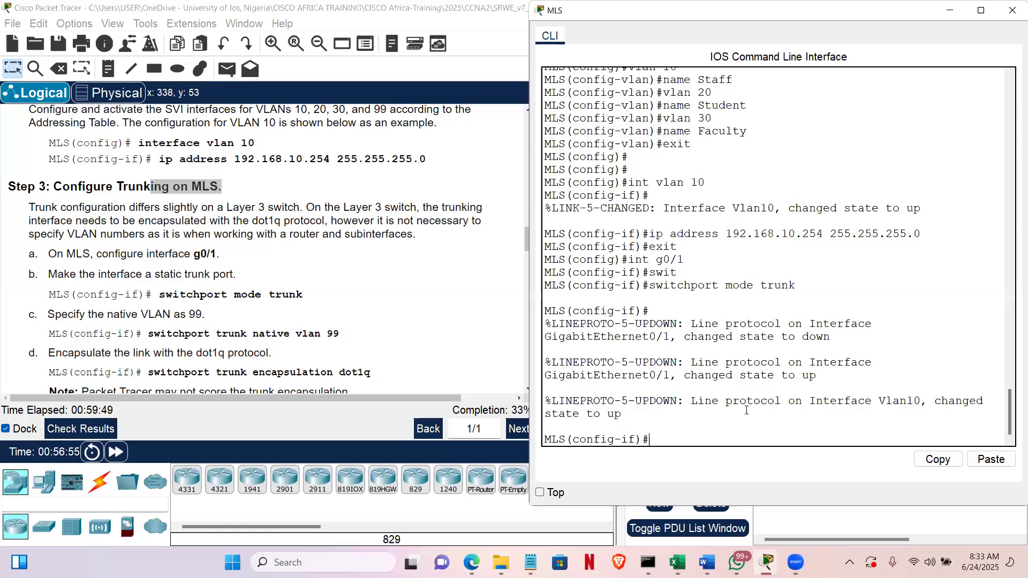
# Set the native VLAN of the MLS g0/1 trunk to 99
pyautogui.write('swit')
pyautogui.press('Tab')
pyautogui.write('trun')
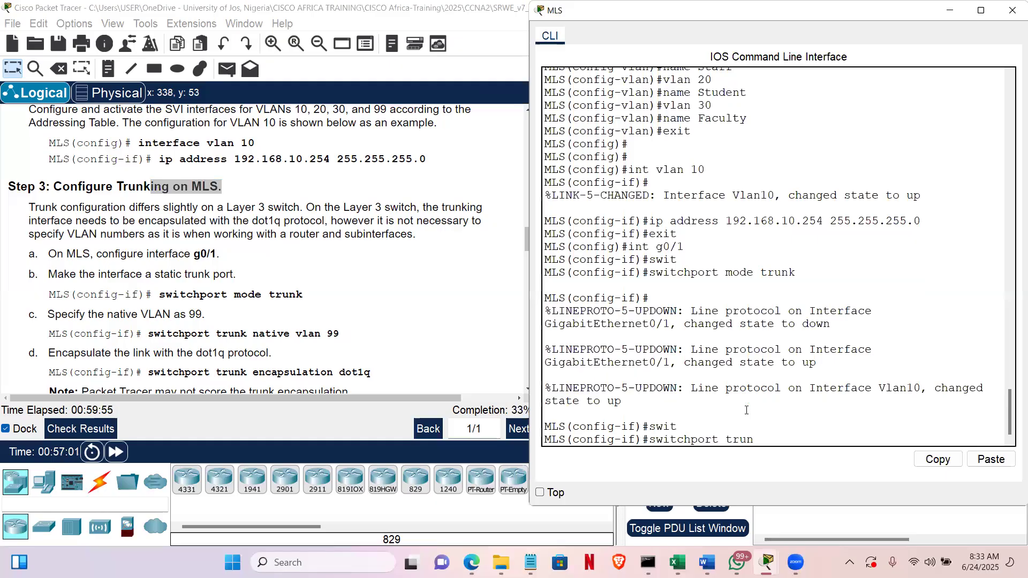
pyautogui.press('Tab')
pyautogui.write('native vlan ')
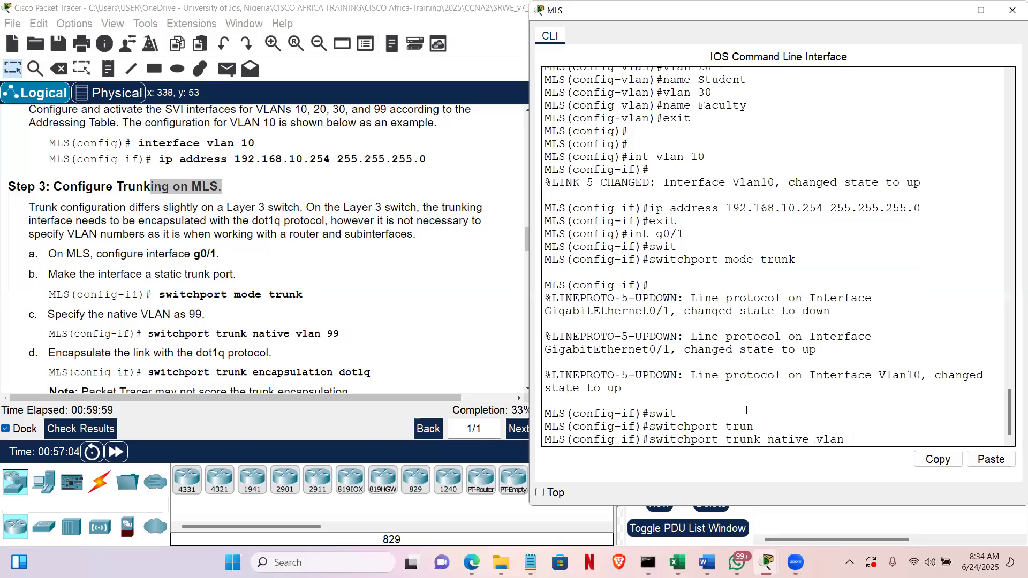
pyautogui.write('99')
pyautogui.press('Return')
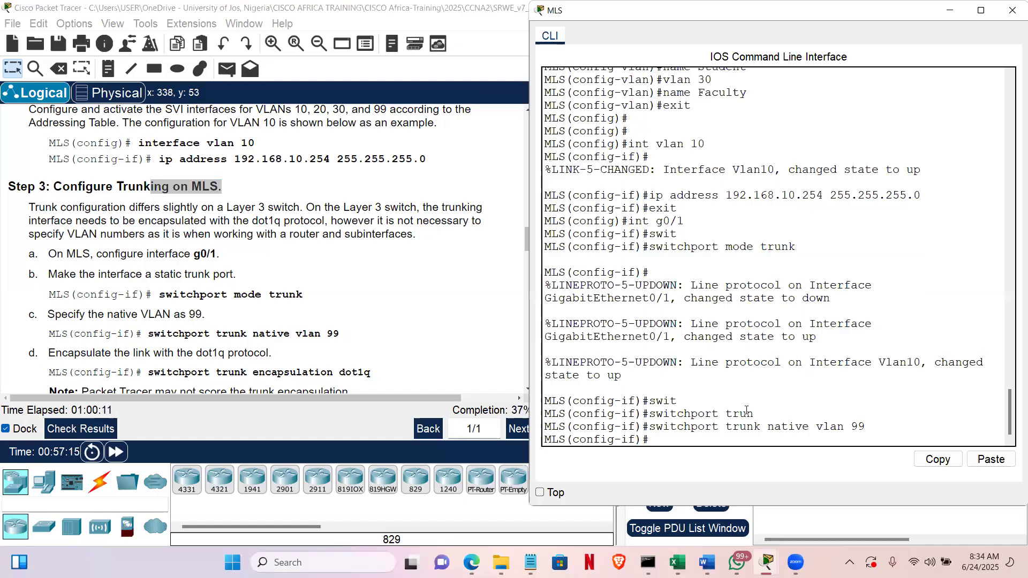
# Set the trunk encapsulation on MLS interface g0/1 to dot1q
pyautogui.write('swit')
pyautogui.press('Tab')
pyautogui.write('t')
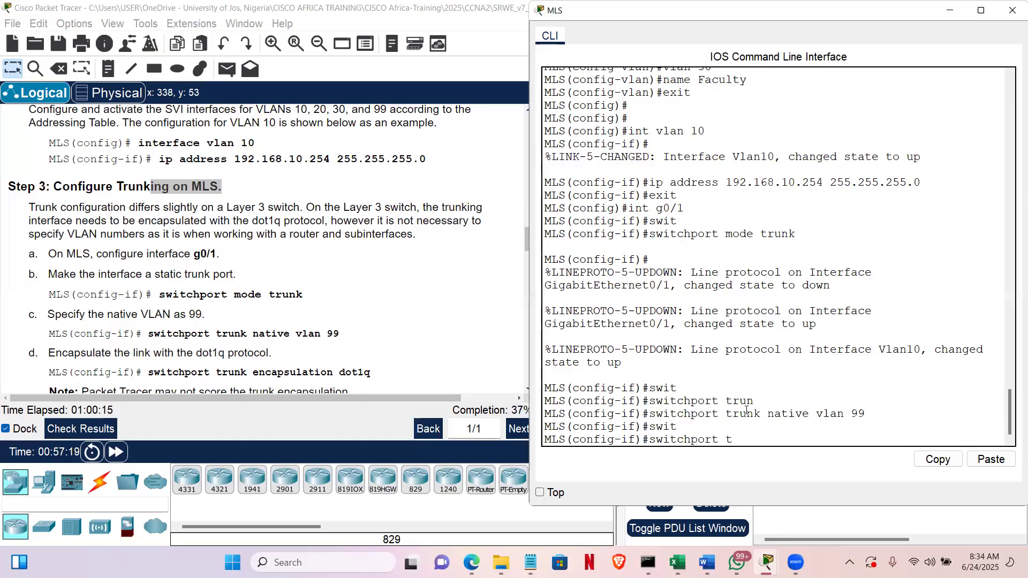
pyautogui.write('run')
pyautogui.press('Tab')
pyautogui.write('enc')
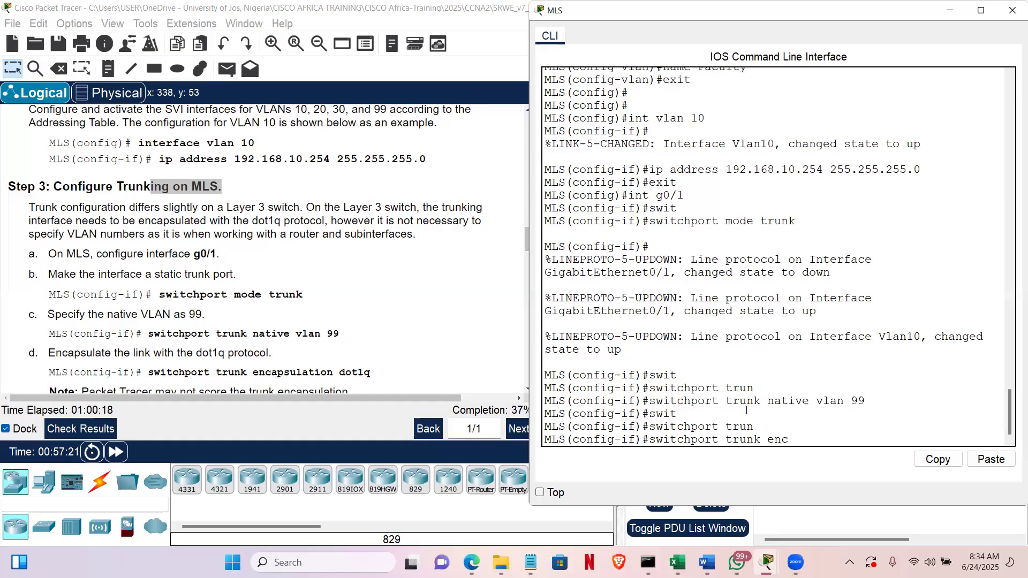
pyautogui.write('apsulation d')
pyautogui.press('Tab')
pyautogui.write('d')
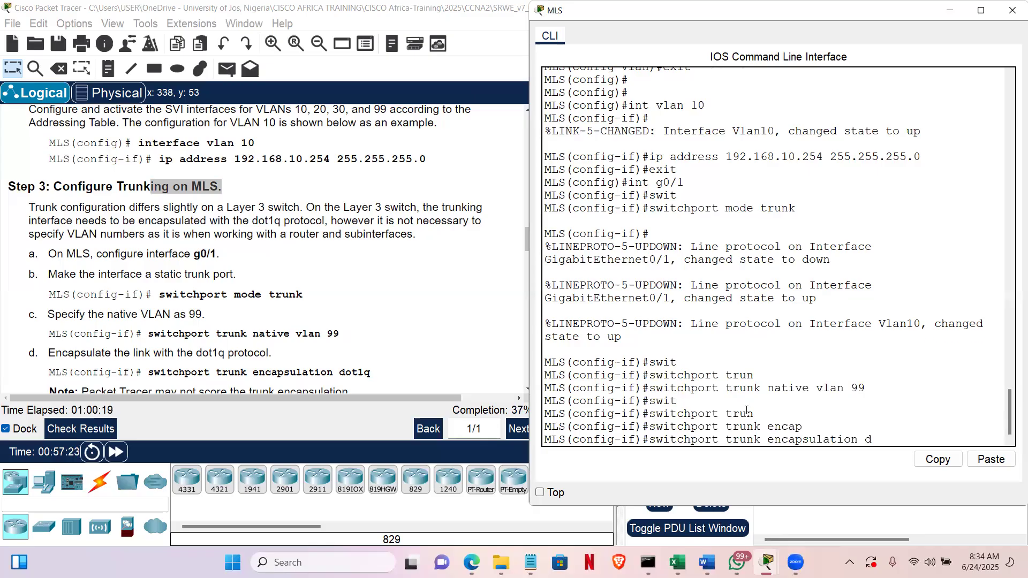
pyautogui.write('ot')
pyautogui.press('Tab')
pyautogui.press('Return')
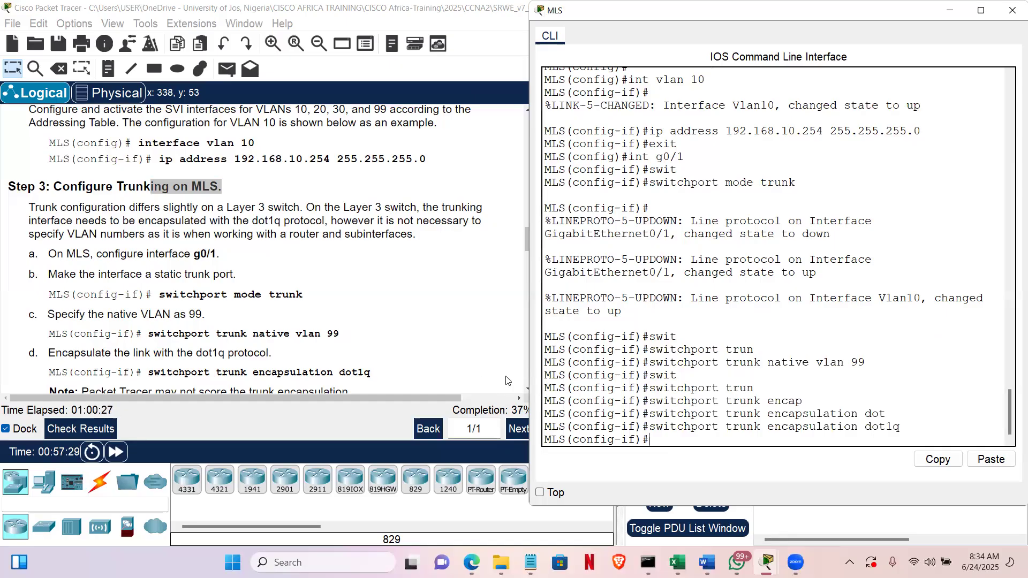
# Review Step 4 on S1 trunking in the instructions and open the S1 command line beside them
pyautogui.click(529, 391)
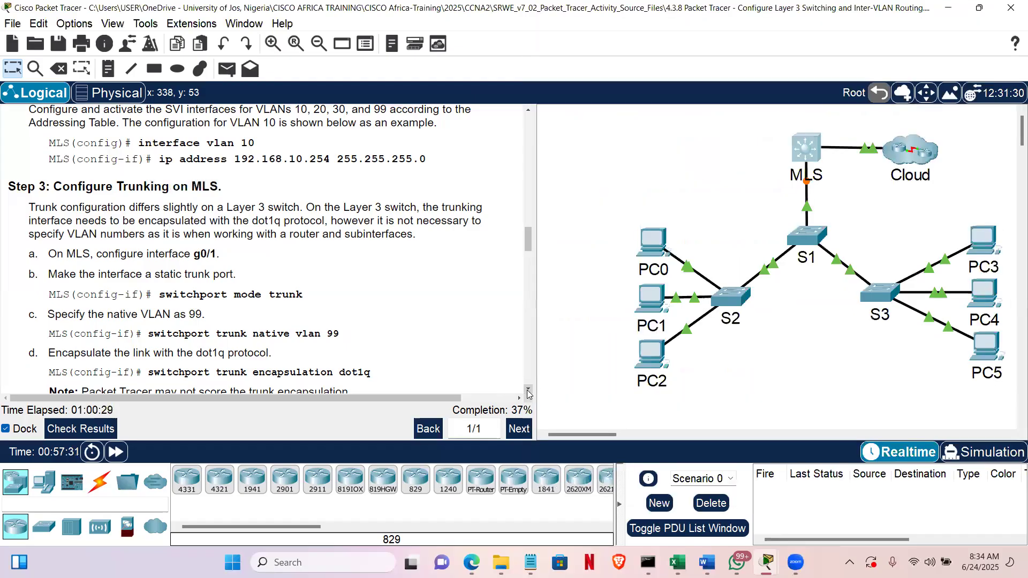
pyautogui.click(529, 392)
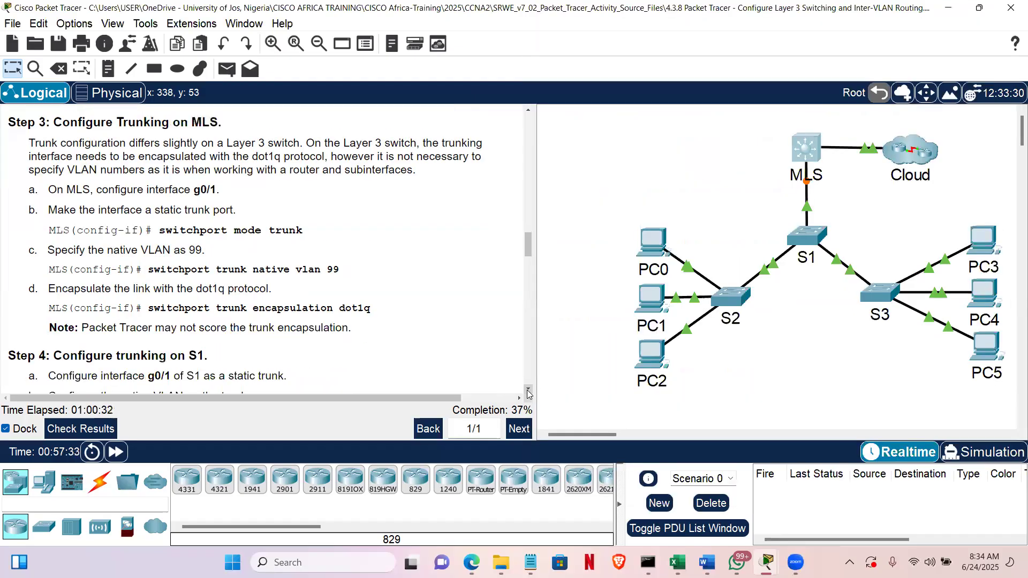
pyautogui.click(529, 392)
pyautogui.click(529, 392)
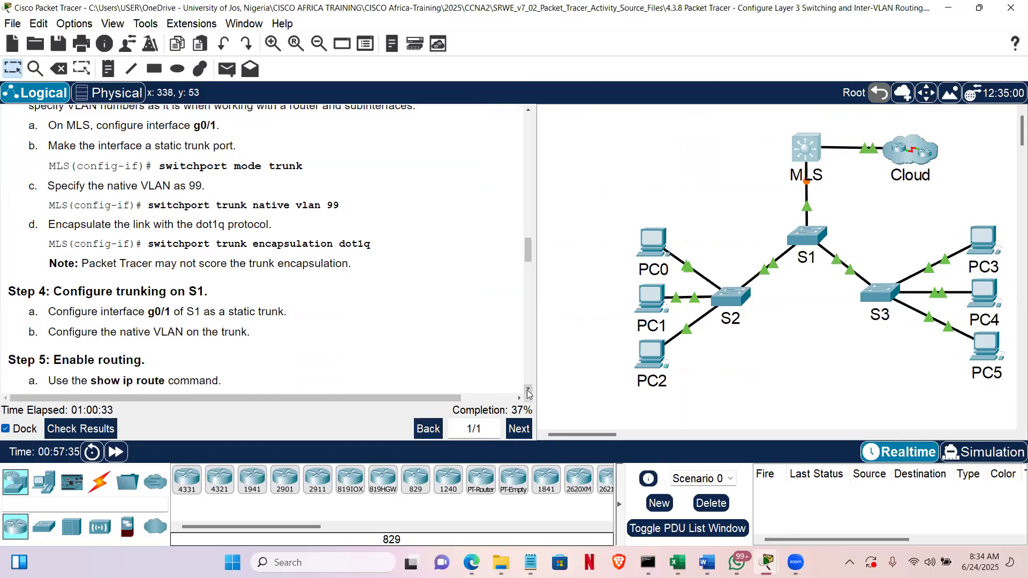
pyautogui.click(529, 391)
pyautogui.click(529, 392)
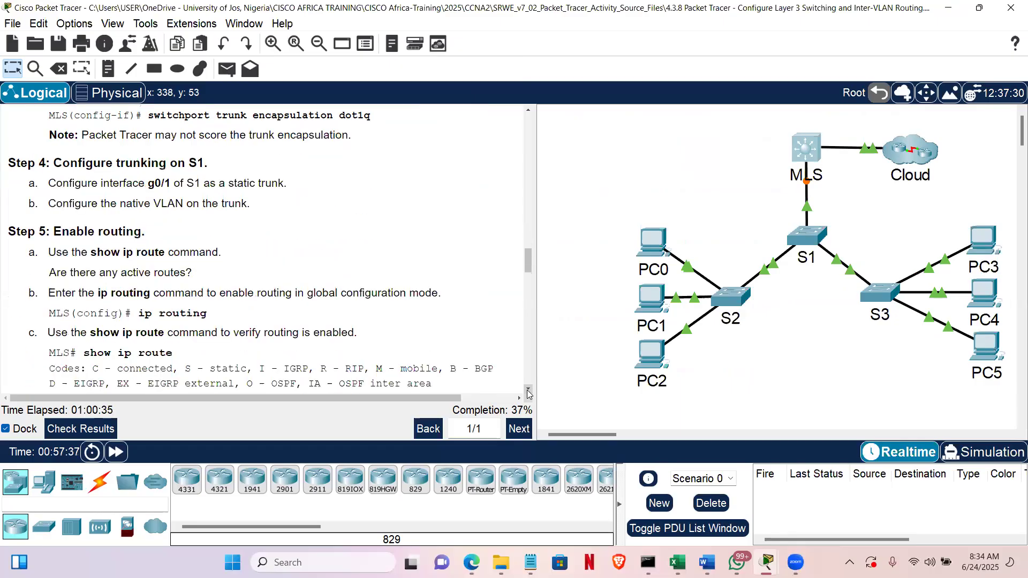
pyautogui.click(529, 391)
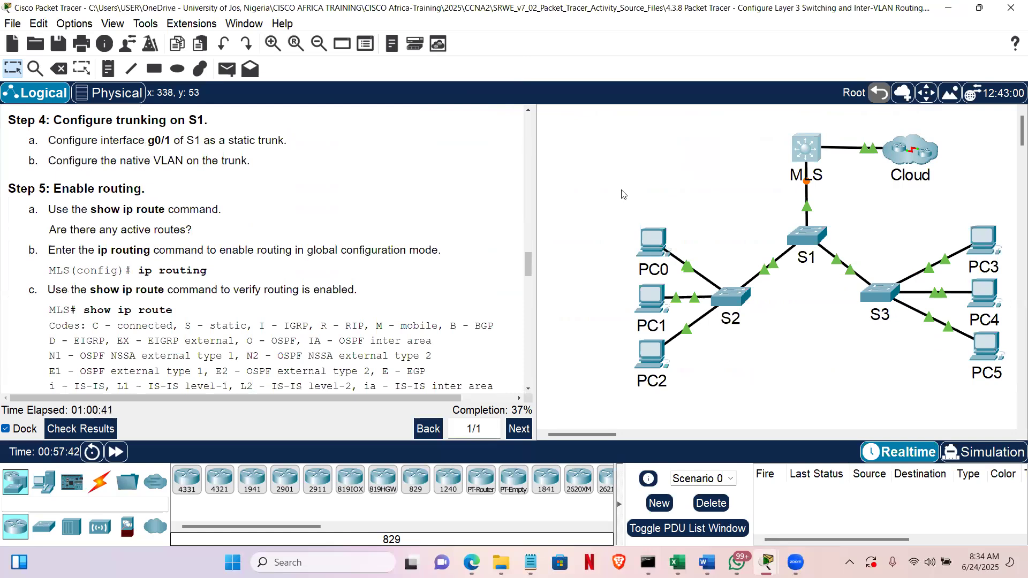
pyautogui.moveTo(793, 238)
pyautogui.click(803, 240)
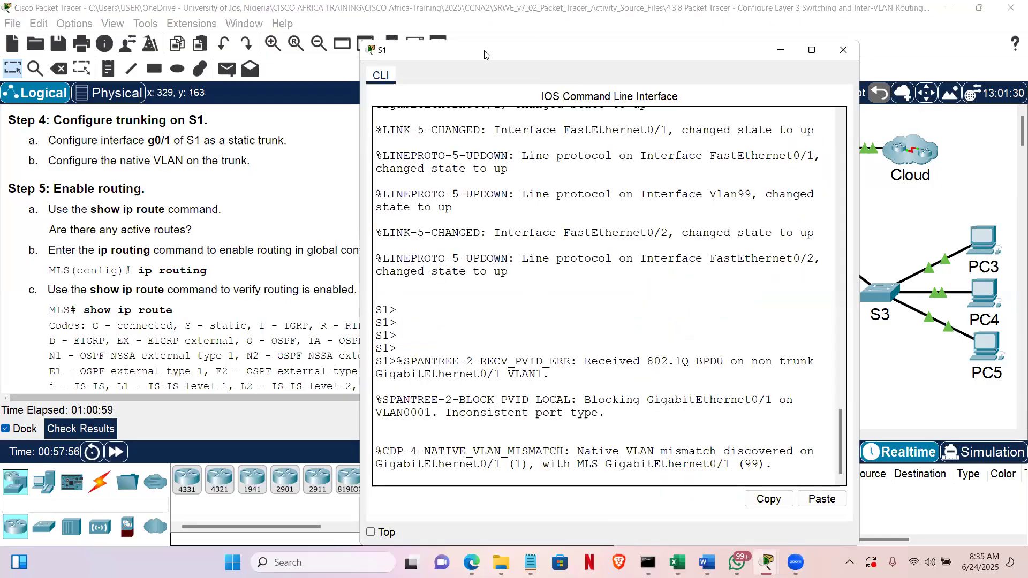
pyautogui.moveTo(485, 53); pyautogui.dragTo(651, 35)
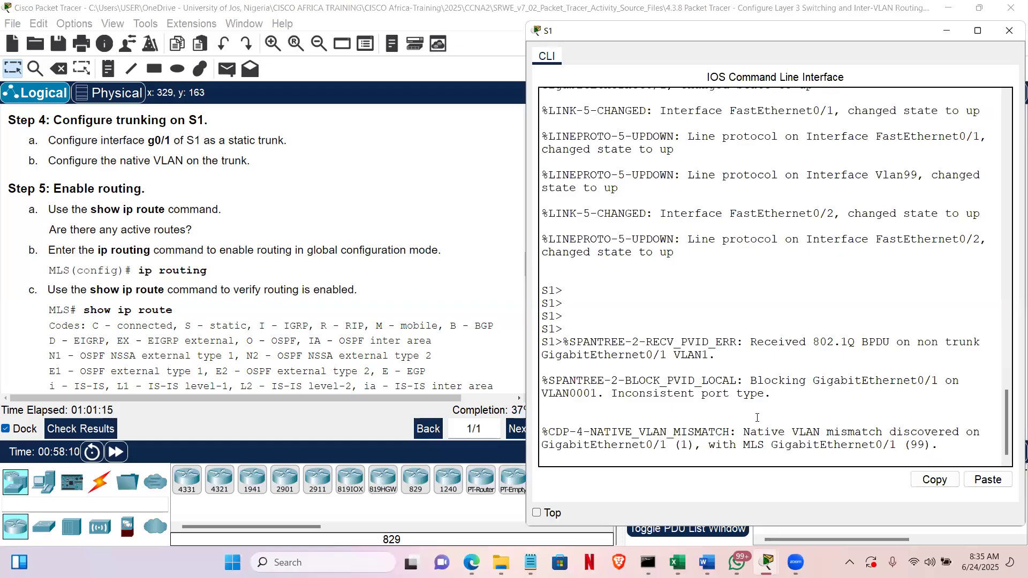
# Enter privileged EXEC mode and global configuration mode on S1
pyautogui.press('Return')
pyautogui.press('Return')
pyautogui.press('Return')
pyautogui.press('Return')
pyautogui.press('Return')
pyautogui.write('en')
pyautogui.press('Return')
pyautogui.write('config t')
pyautogui.press('Return')
pyautogui.press('Return')
pyautogui.press('Return')
pyautogui.press('Return')
# Configure interface g0/1 of S1 as a static trunk with switchport mode trunk
pyautogui.write('int g0/1')
pyautogui.press('Return')
pyautogui.write('switchport')
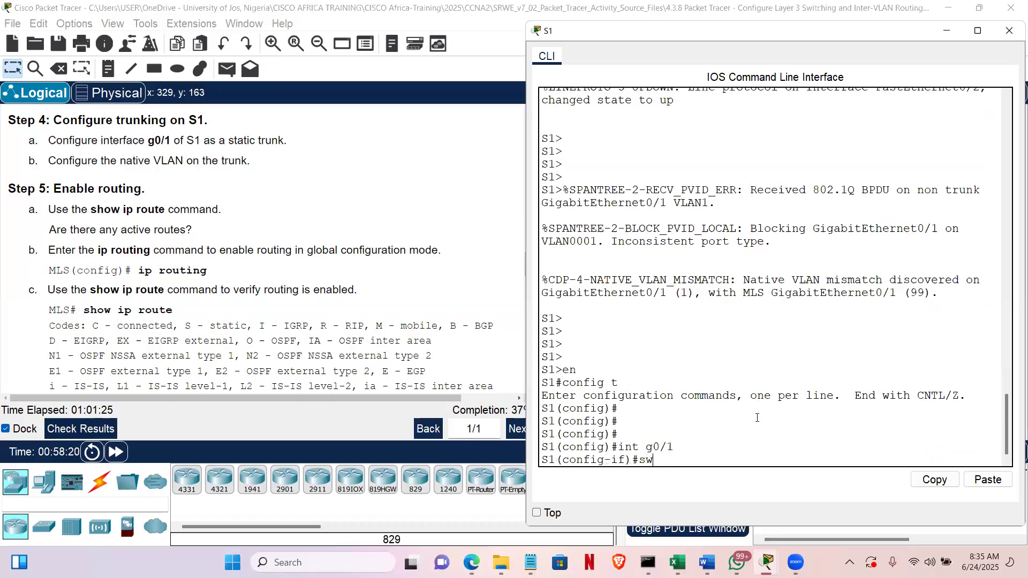
pyautogui.press('Tab')
pyautogui.write('mo')
pyautogui.press('Tab')
pyautogui.write('trun')
pyautogui.press('Tab')
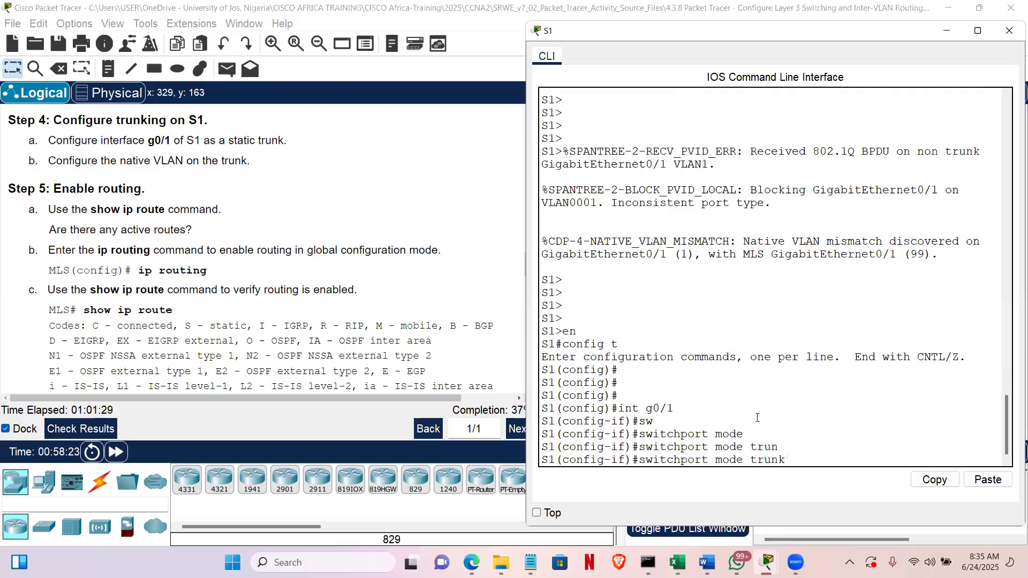
pyautogui.press('Return')
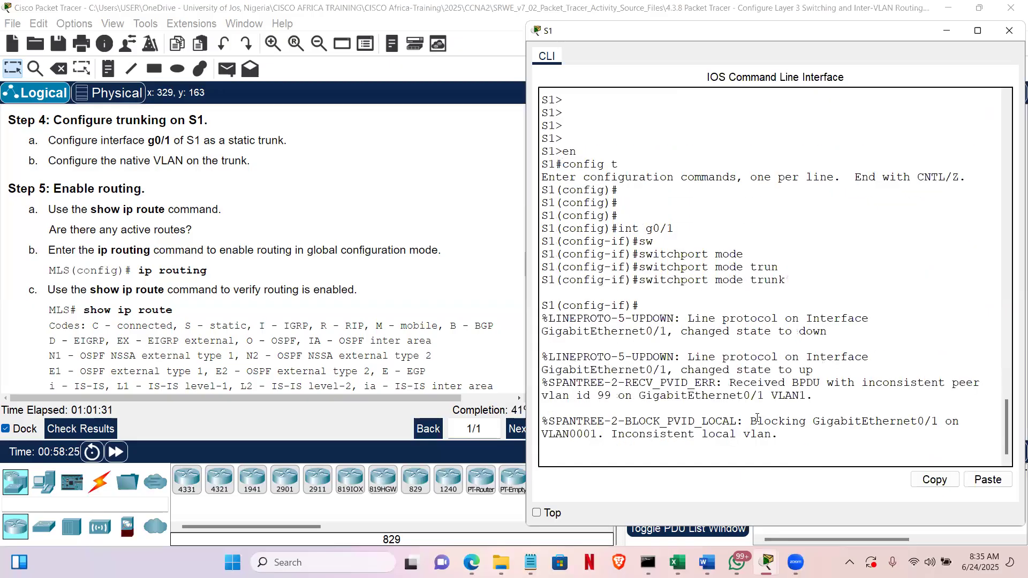
pyautogui.press('Return')
pyautogui.press('Return')
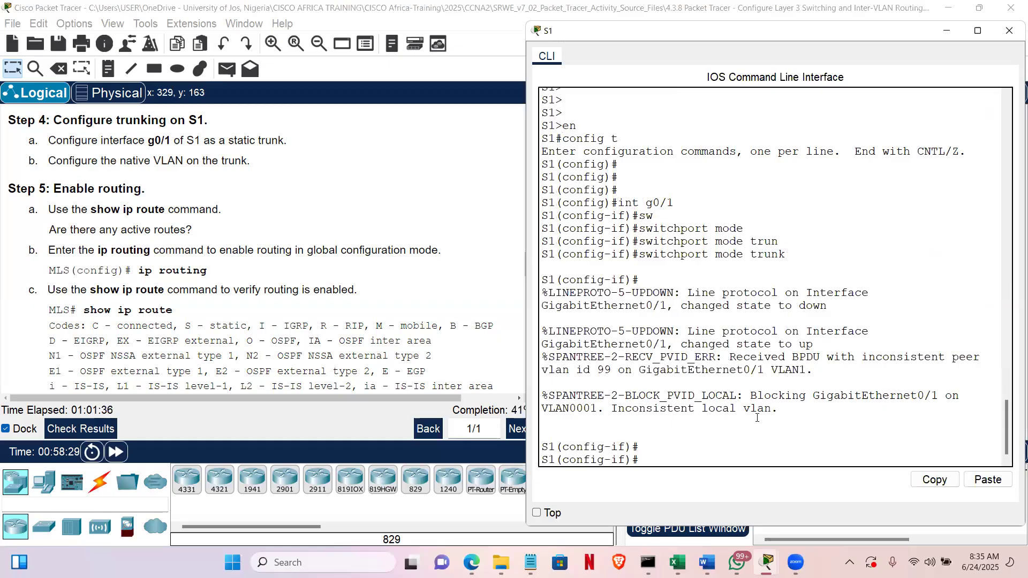
# Set the native VLAN of the S1 g0/1 trunk to 99
pyautogui.write('swti')
pyautogui.press('Tab')
pyautogui.press('BackSpace')
pyautogui.press('BackSpace')
pyautogui.write('i')
pyautogui.press('Tab')
pyautogui.write('tru')
pyautogui.press('Tab')
pyautogui.write('na')
pyautogui.press('Tab')
pyautogui.write('vla')
pyautogui.press('Tab')
pyautogui.write('99')
pyautogui.press('Return')
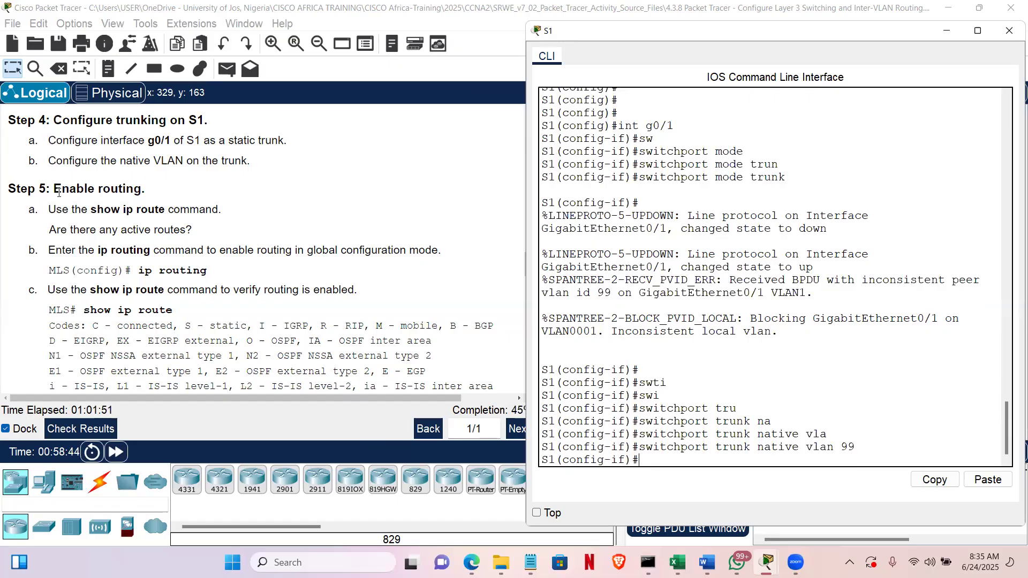
# Read the first instruction of Step 5 on enabling routing and return the MLS command line to privileged EXEC mode
pyautogui.moveTo(53, 188); pyautogui.dragTo(146, 193)
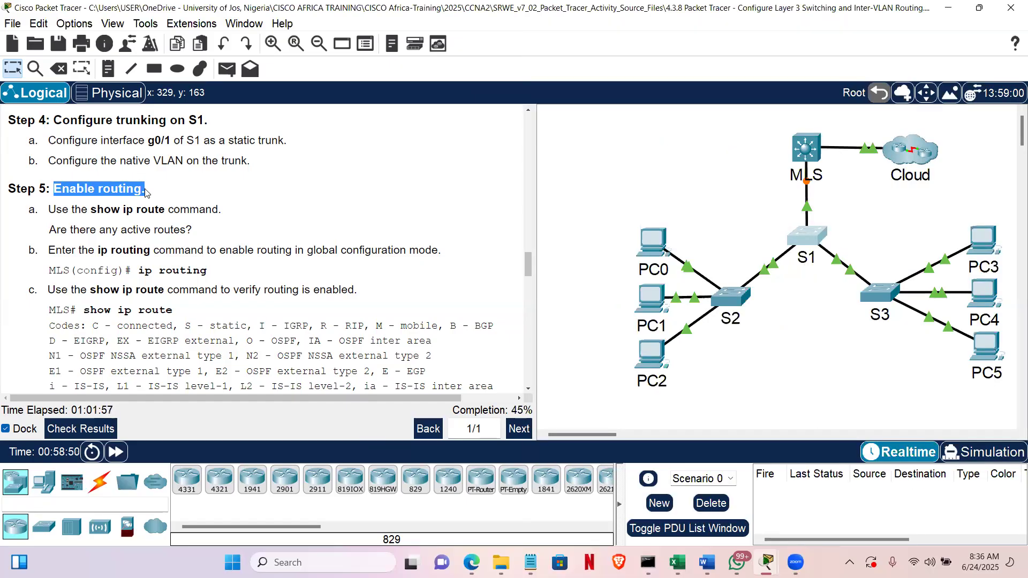
pyautogui.moveTo(51, 209); pyautogui.dragTo(206, 212)
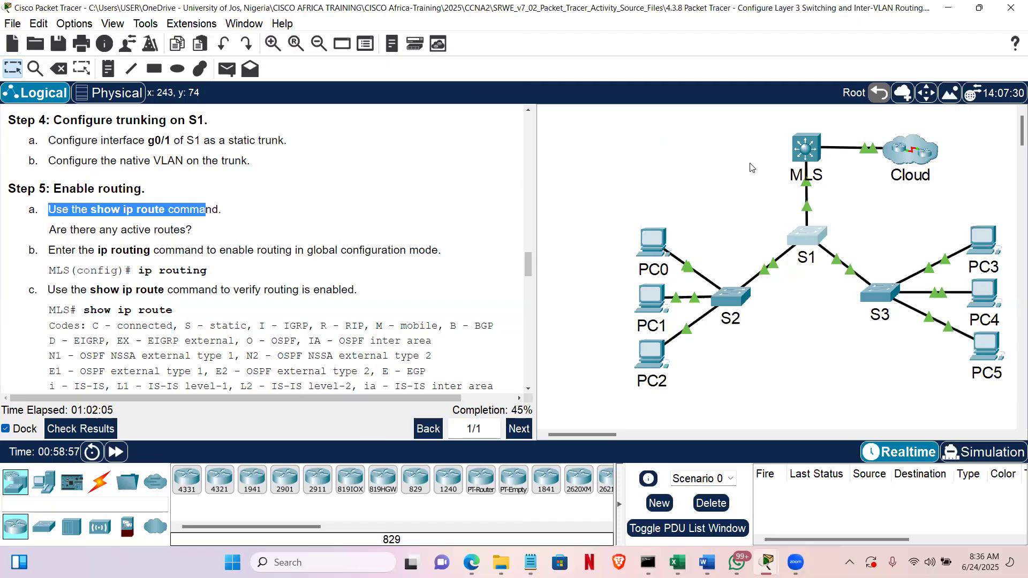
pyautogui.click(798, 154)
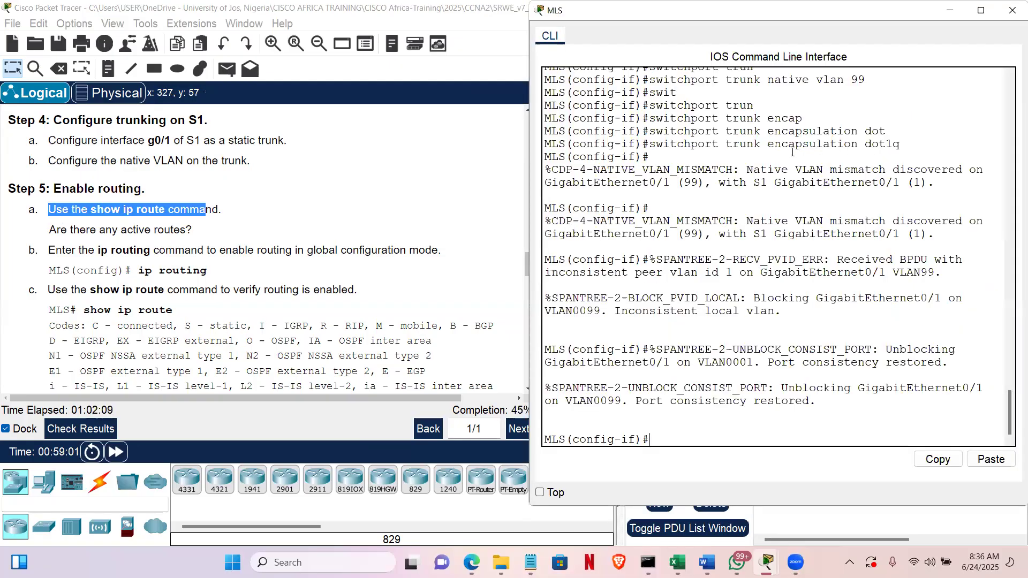
pyautogui.click(791, 153)
pyautogui.write('end')
pyautogui.press('Return')
pyautogui.press('Return')
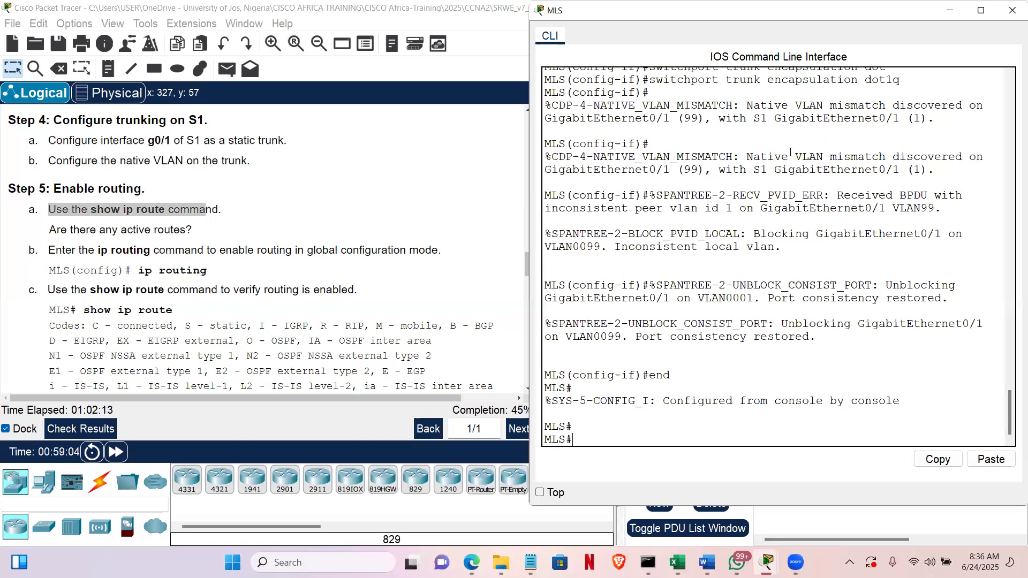
# Show the IP routing table on MLS and check it for active routes
pyautogui.press('Return')
pyautogui.press('Return')
pyautogui.write('sh ip ')
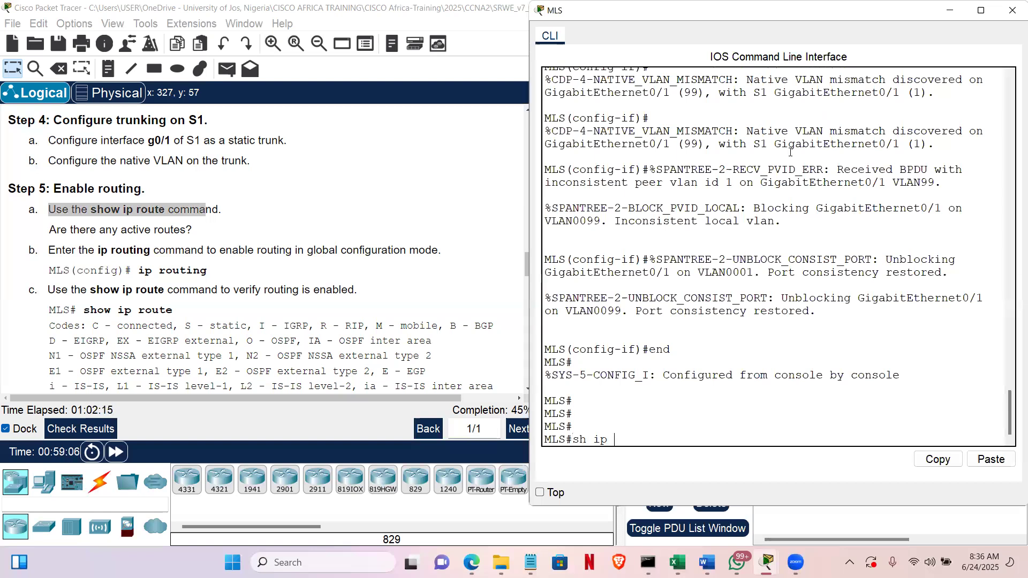
pyautogui.write('route')
pyautogui.press('Return')
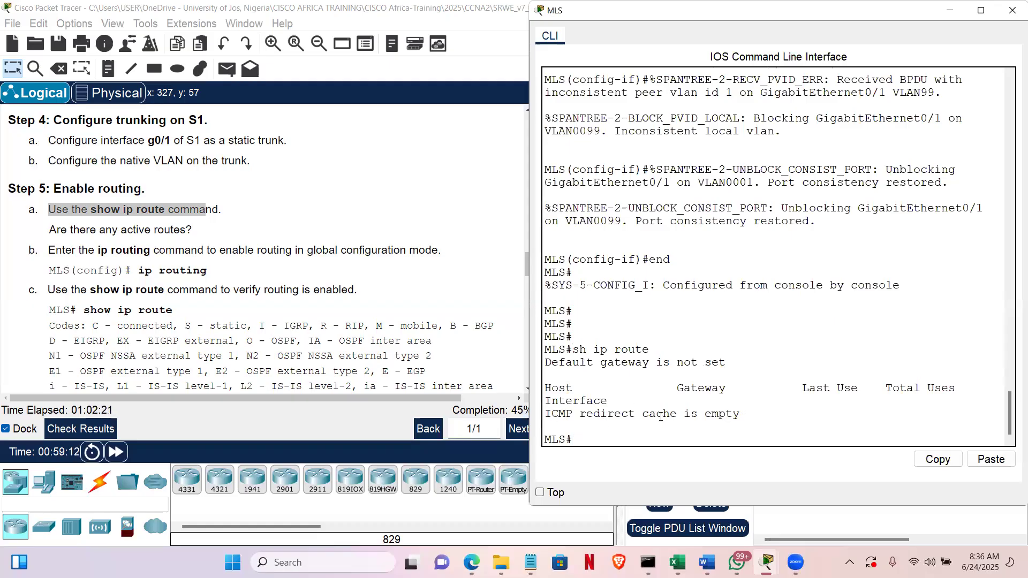
pyautogui.moveTo(744, 416); pyautogui.dragTo(663, 416)
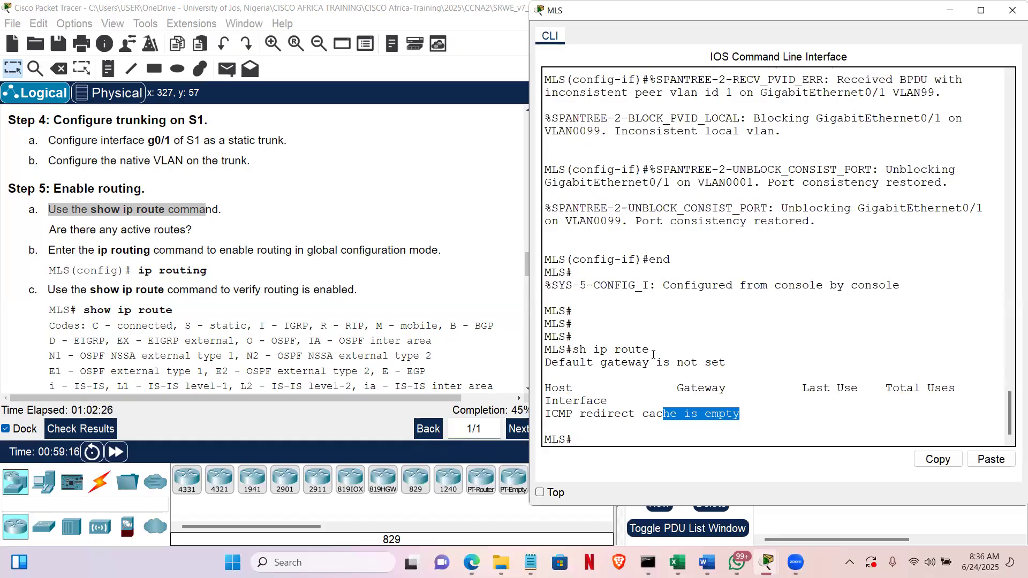
pyautogui.moveTo(607, 362); pyautogui.dragTo(735, 362)
pyautogui.moveTo(671, 400); pyautogui.dragTo(633, 412)
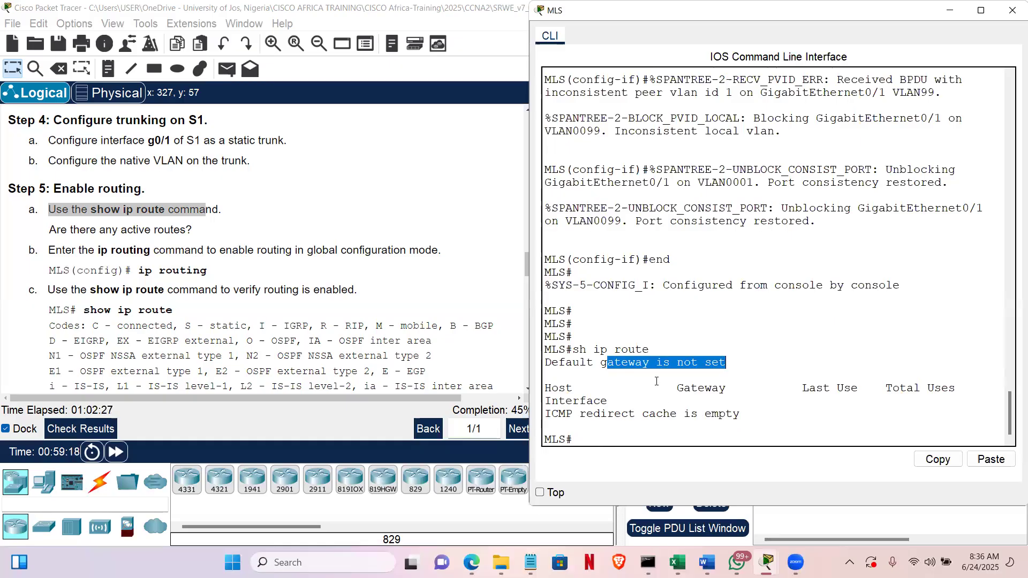
pyautogui.click(688, 350)
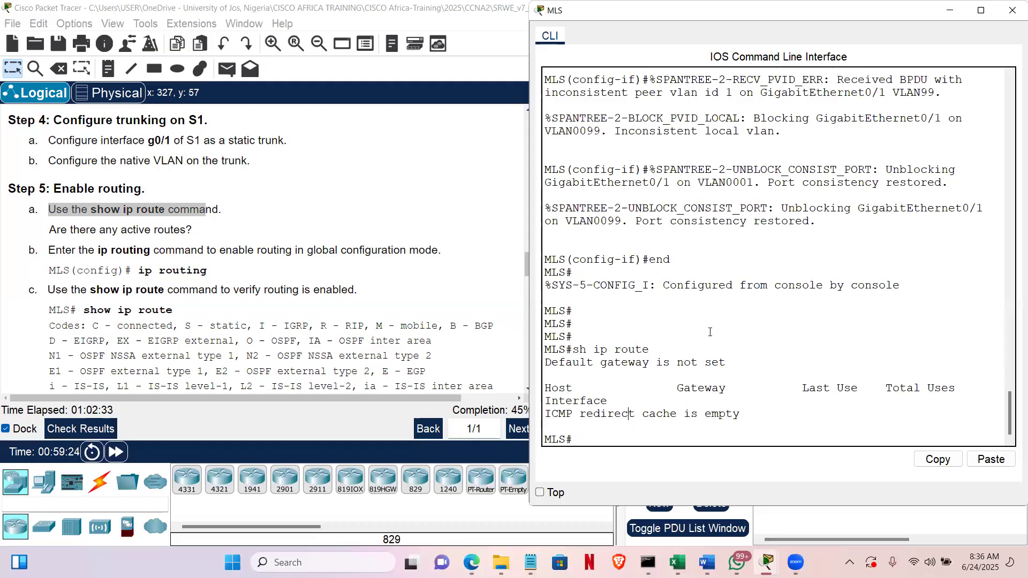
# Enable IP routing on MLS from global configuration mode, following Step 5b of the instructions
pyautogui.click(210, 275)
pyautogui.moveTo(207, 271); pyautogui.dragTo(137, 273)
pyautogui.moveTo(307, 250); pyautogui.dragTo(441, 250)
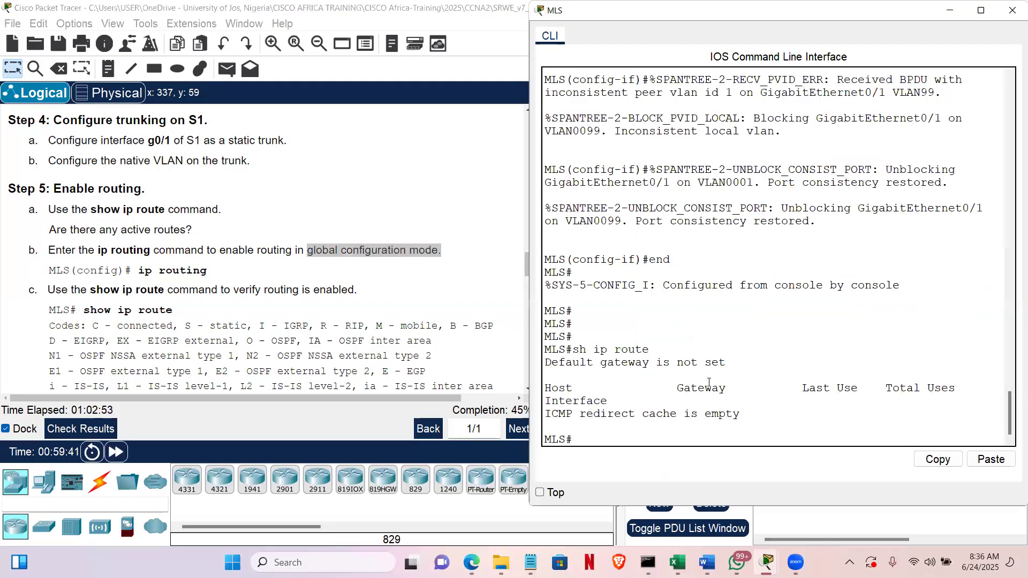
pyautogui.write('config t')
pyautogui.press('Return')
pyautogui.press('Return')
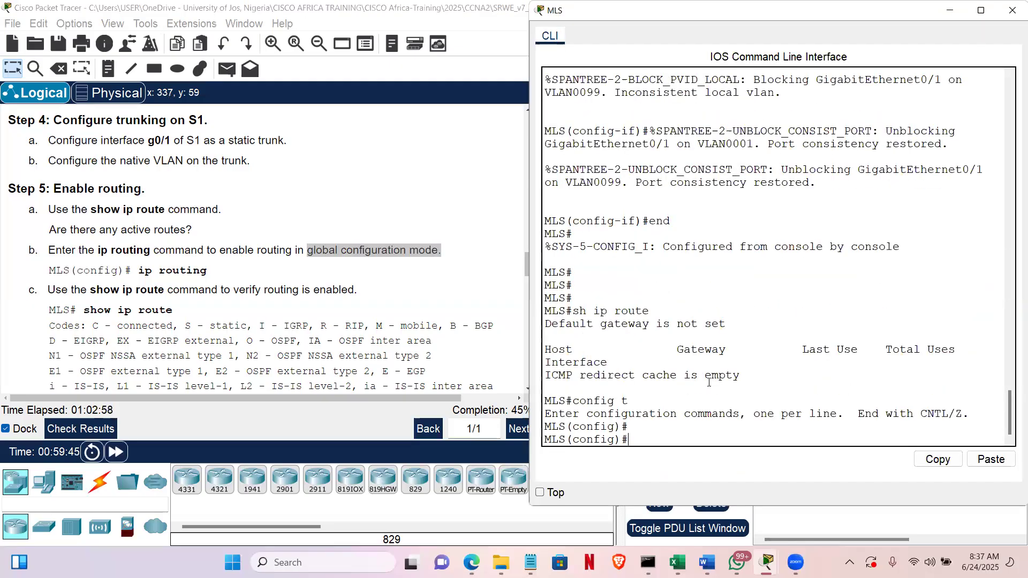
pyautogui.press('Return')
pyautogui.press('Return')
pyautogui.write('ip rout')
pyautogui.press('Tab')
pyautogui.write('ing')
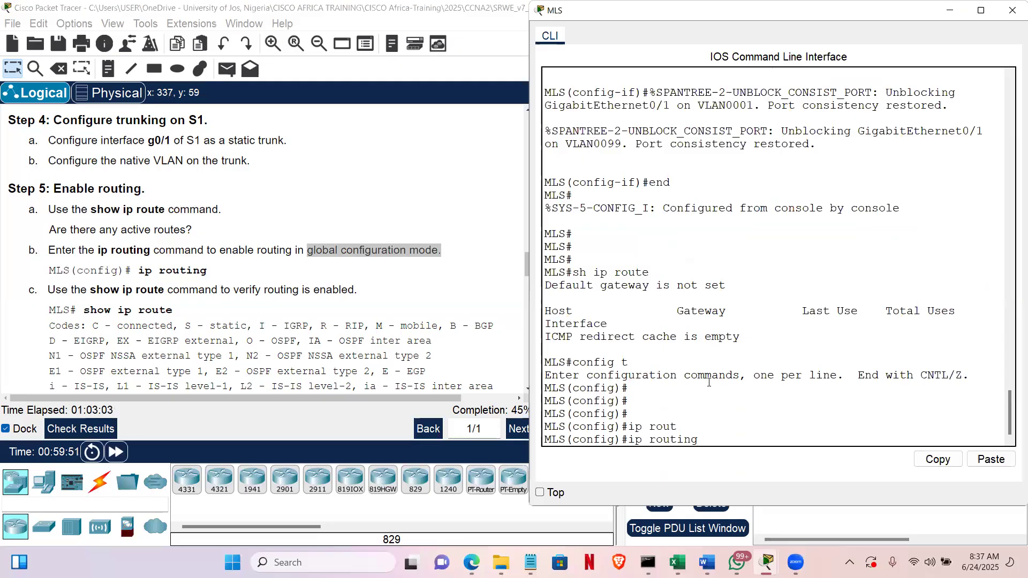
pyautogui.press('Return')
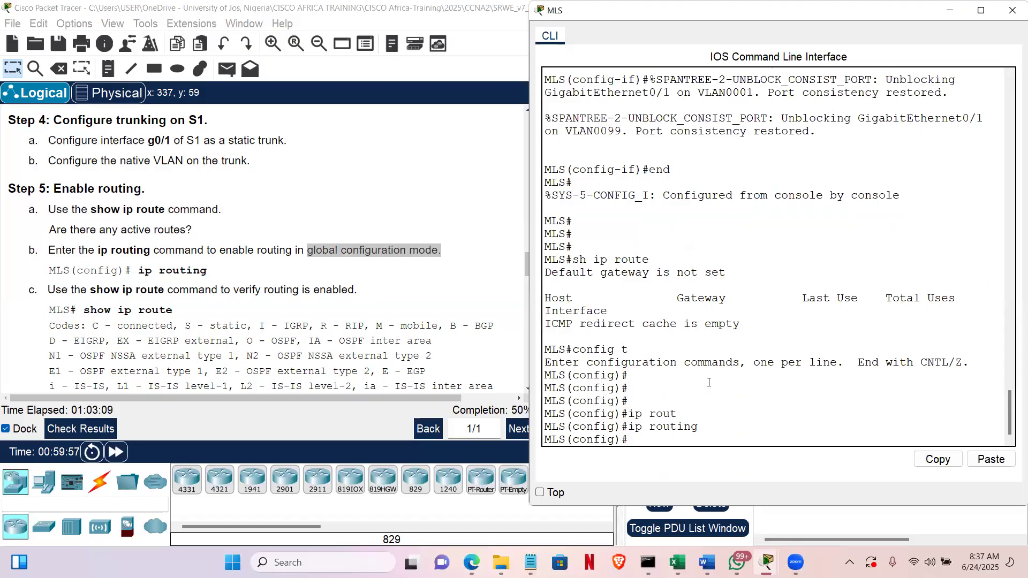
# Show the IP routing table from MLS global configuration mode and examine the connected routes
pyautogui.write('do sh ip rout')
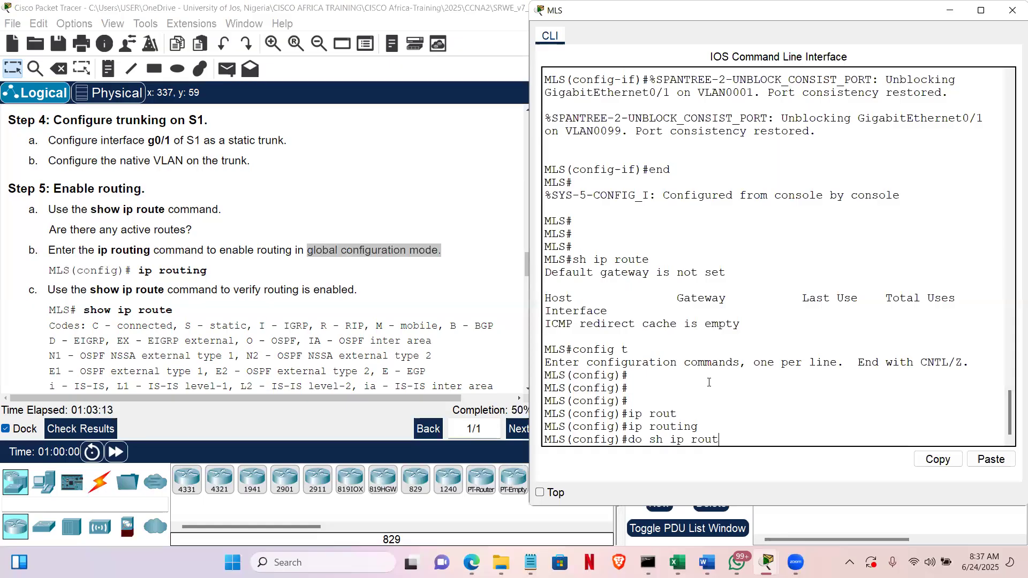
pyautogui.write('e')
pyautogui.press('Return')
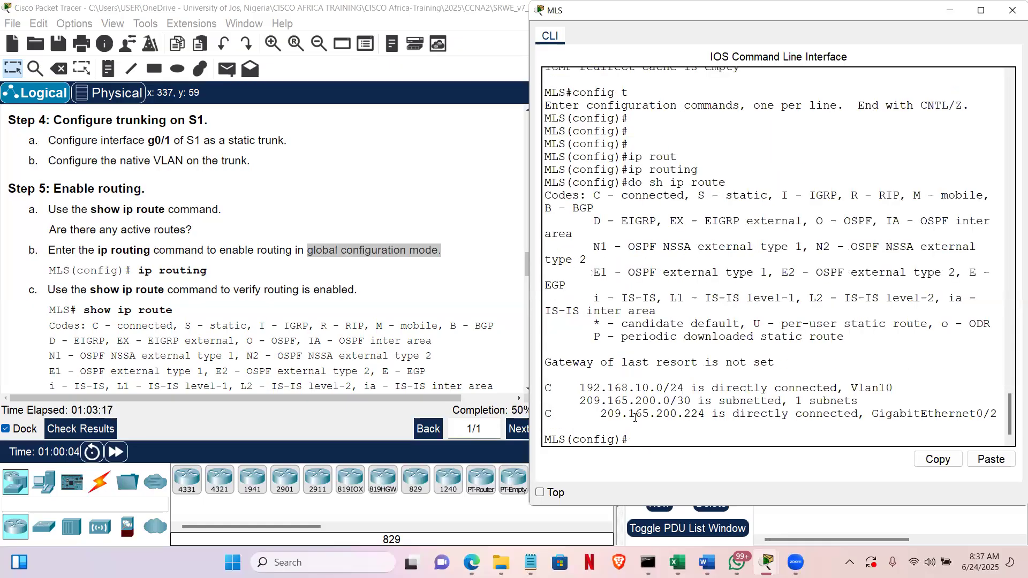
pyautogui.moveTo(558, 414); pyautogui.dragTo(535, 384)
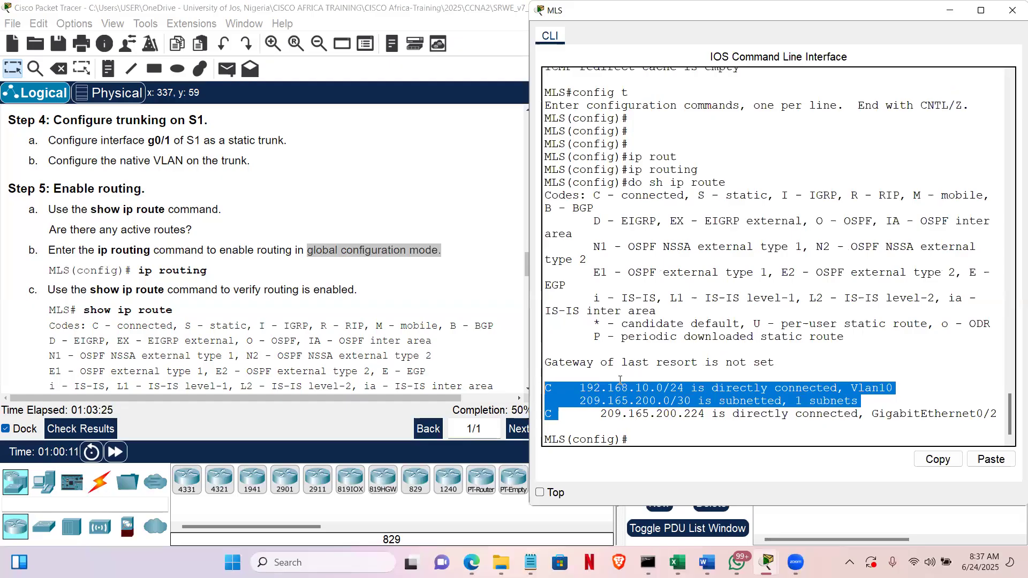
# Examine the expected show ip route output in Step 5c of the instructions, especially the connected VLAN routes
pyautogui.click(520, 404)
pyautogui.scroll(-5, 527, 387)
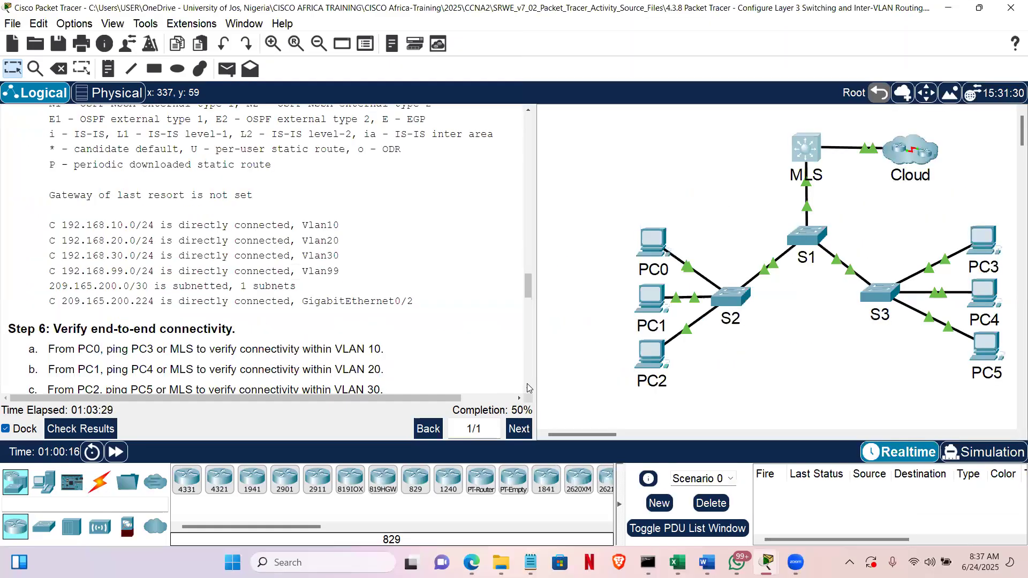
pyautogui.scroll(-5, 527, 388)
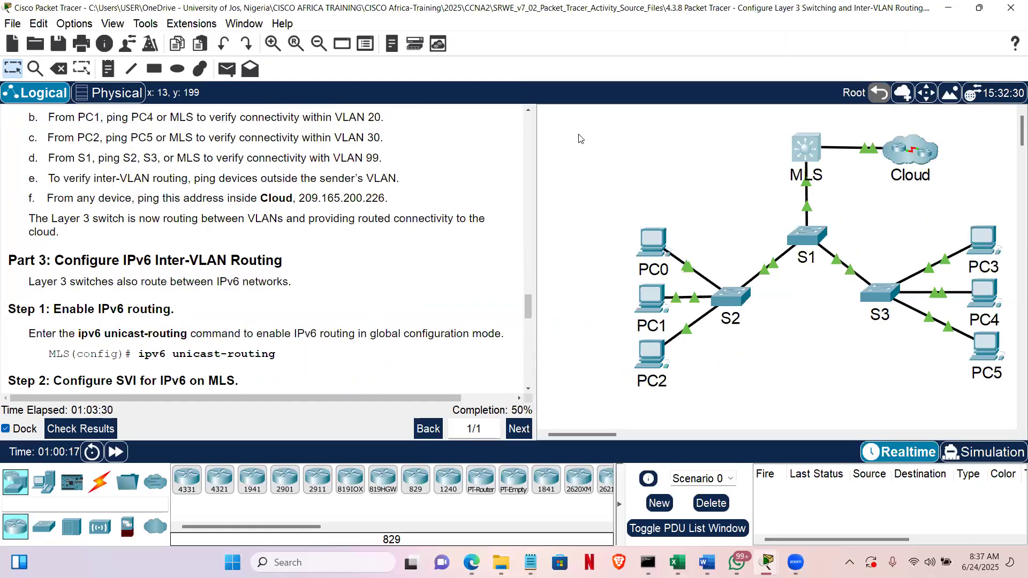
pyautogui.click(528, 115)
pyautogui.click(527, 115)
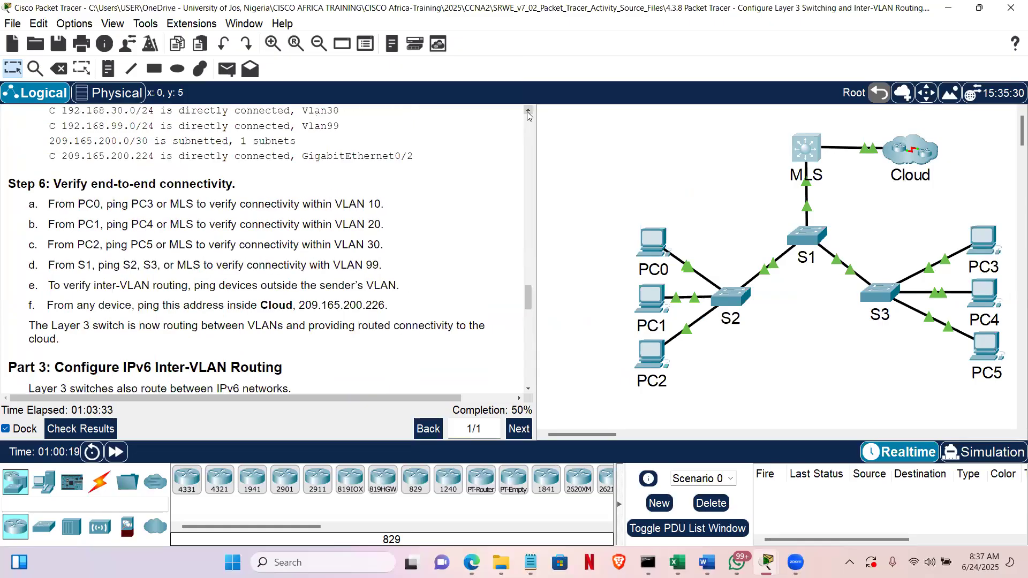
pyautogui.click(528, 115)
pyautogui.click(527, 114)
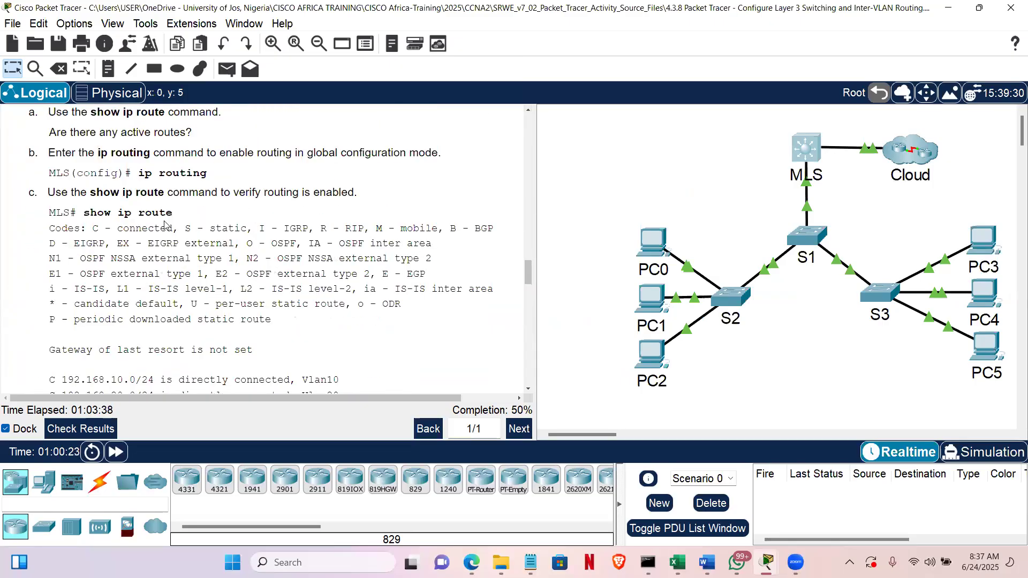
pyautogui.click(528, 391)
pyautogui.click(529, 391)
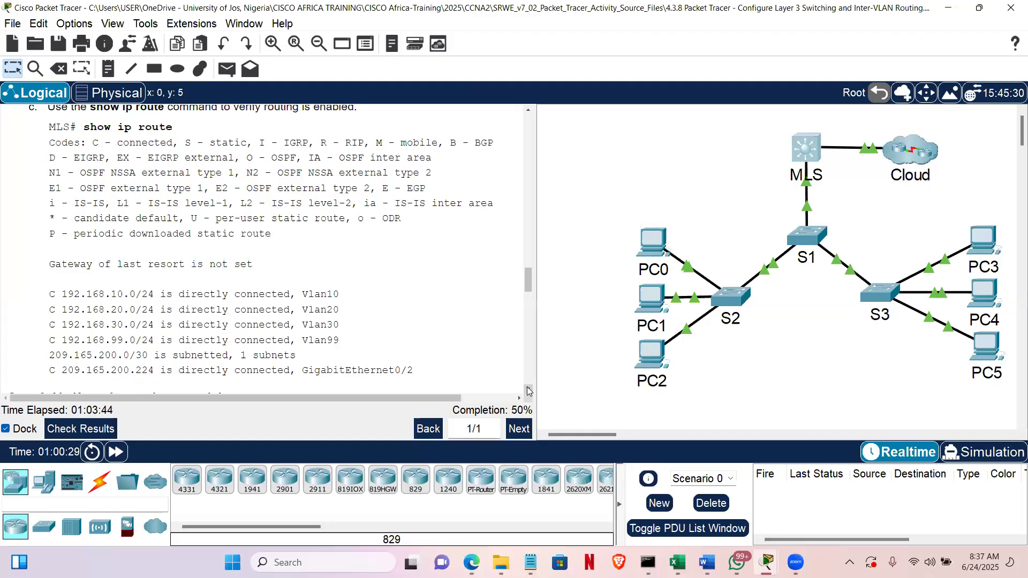
pyautogui.click(529, 390)
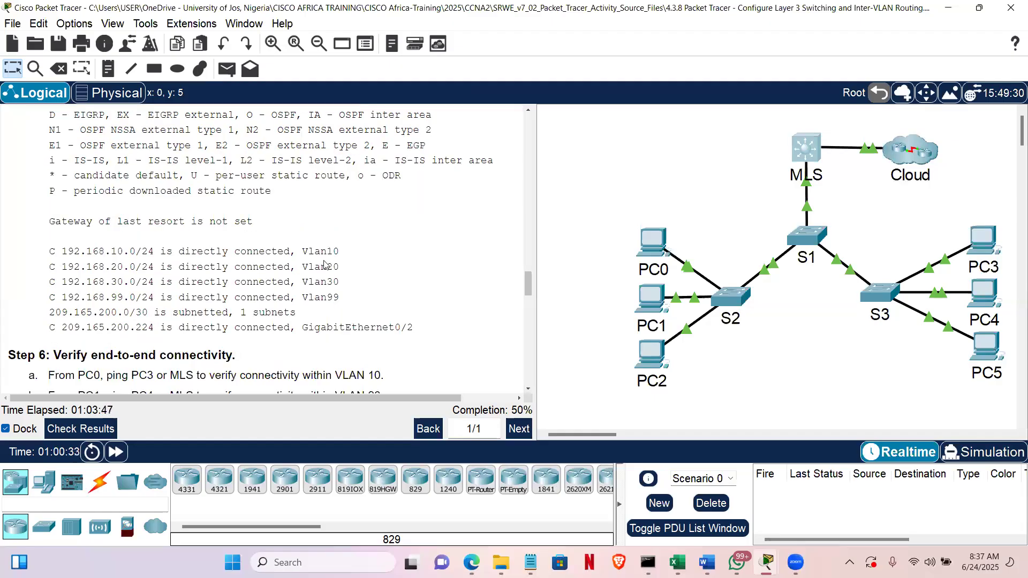
pyautogui.doubleClick(307, 251)
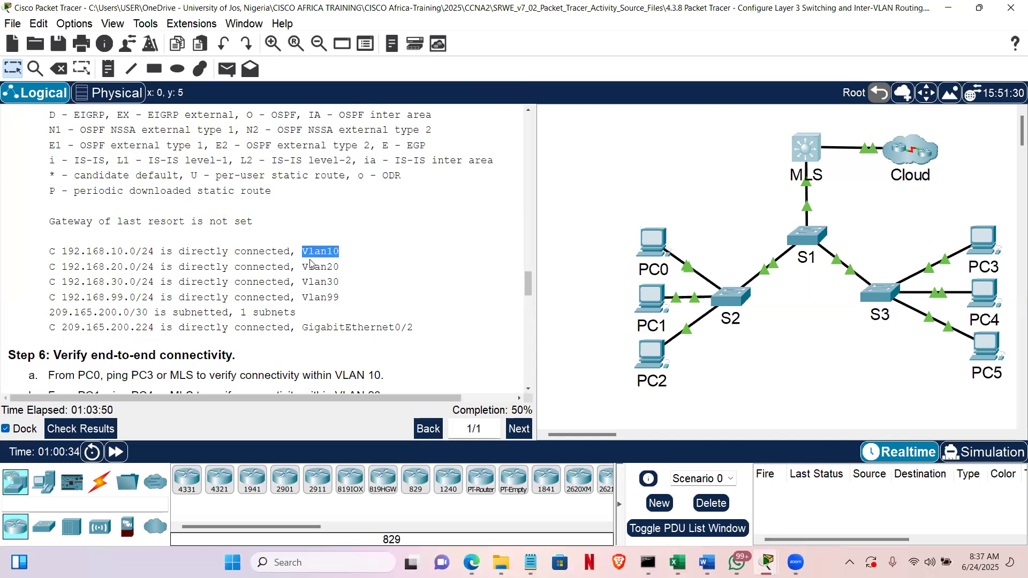
pyautogui.click(341, 299)
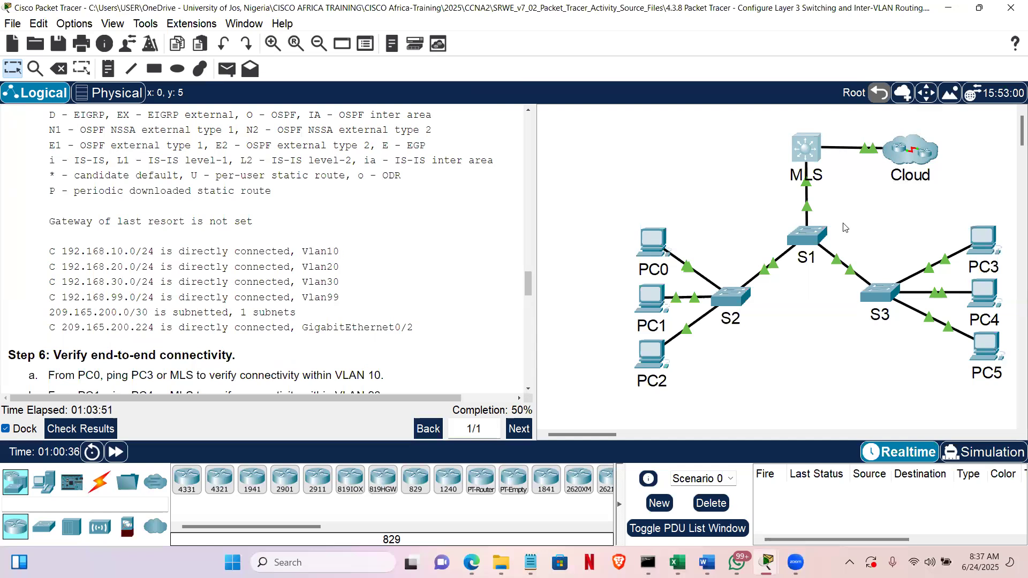
# Return MLS to privileged EXEC mode and show its IP routing table again
pyautogui.click(801, 150)
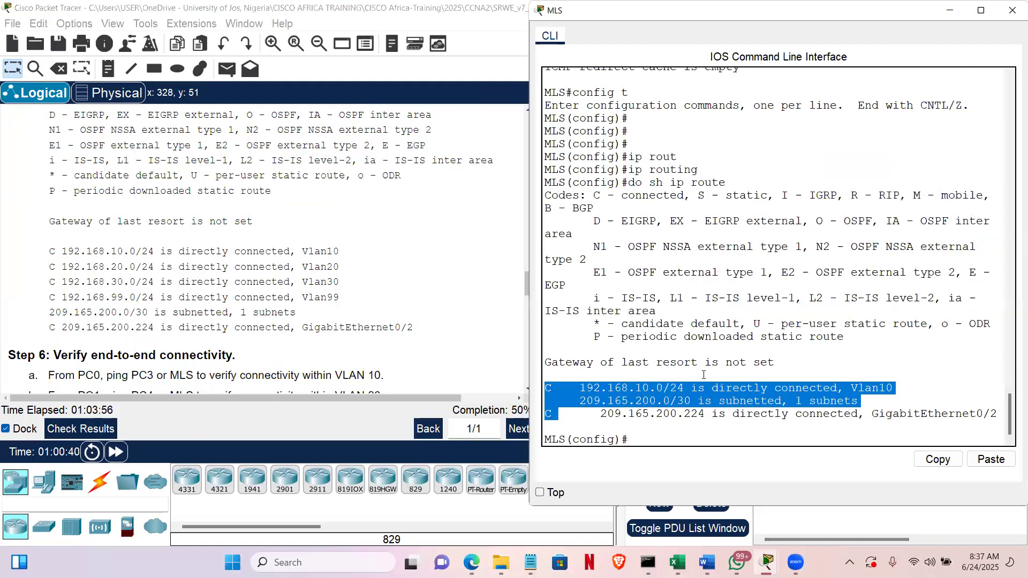
pyautogui.click(695, 422)
pyautogui.write('exit')
pyautogui.press('Return')
pyautogui.press('Return')
pyautogui.write('sh ip rou')
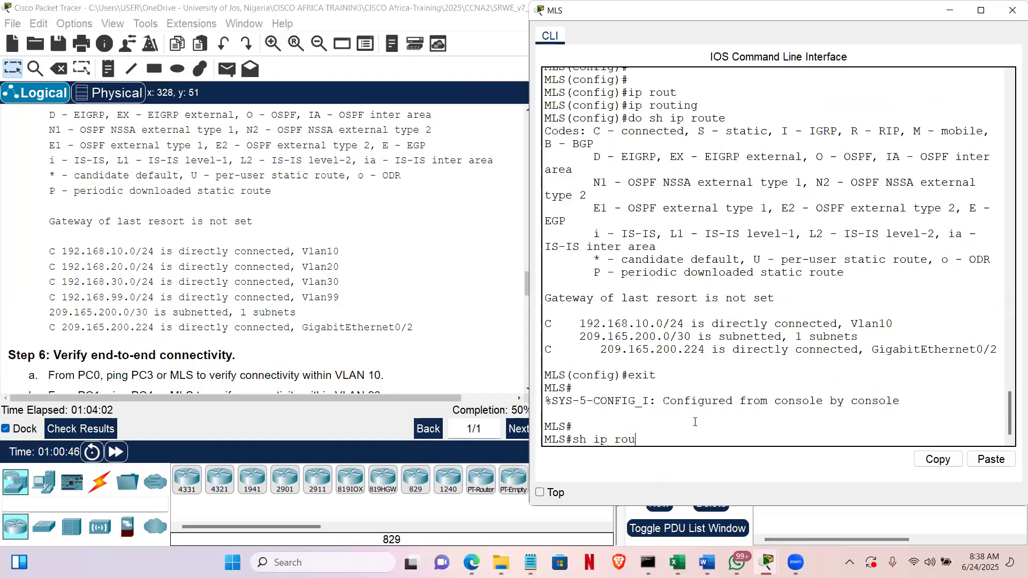
pyautogui.write('te')
pyautogui.press('Return')
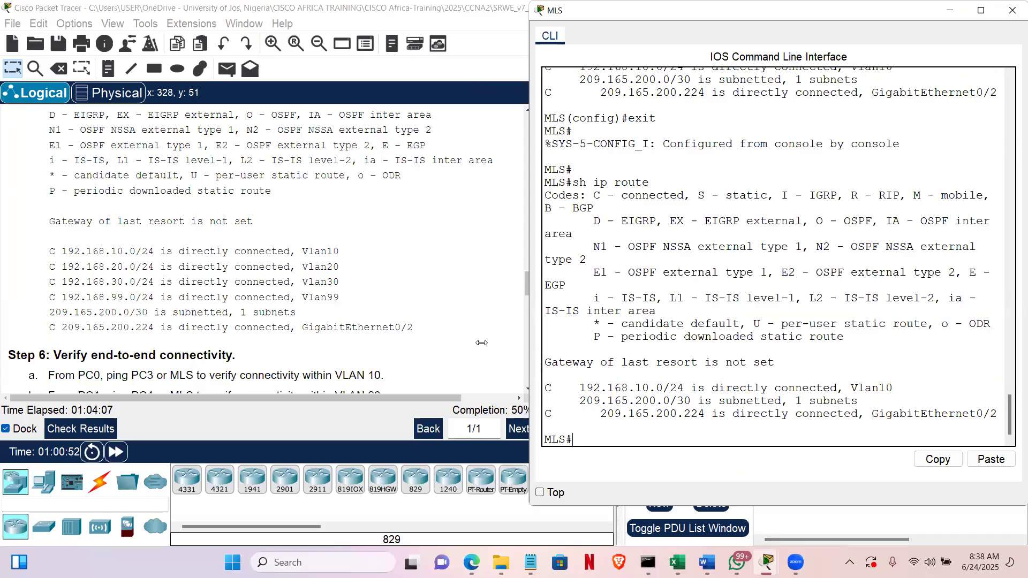
# Widen the MLS window and compare its connected routes with the expected output in the instructions
pyautogui.moveTo(482, 343); pyautogui.dragTo(484, 343)
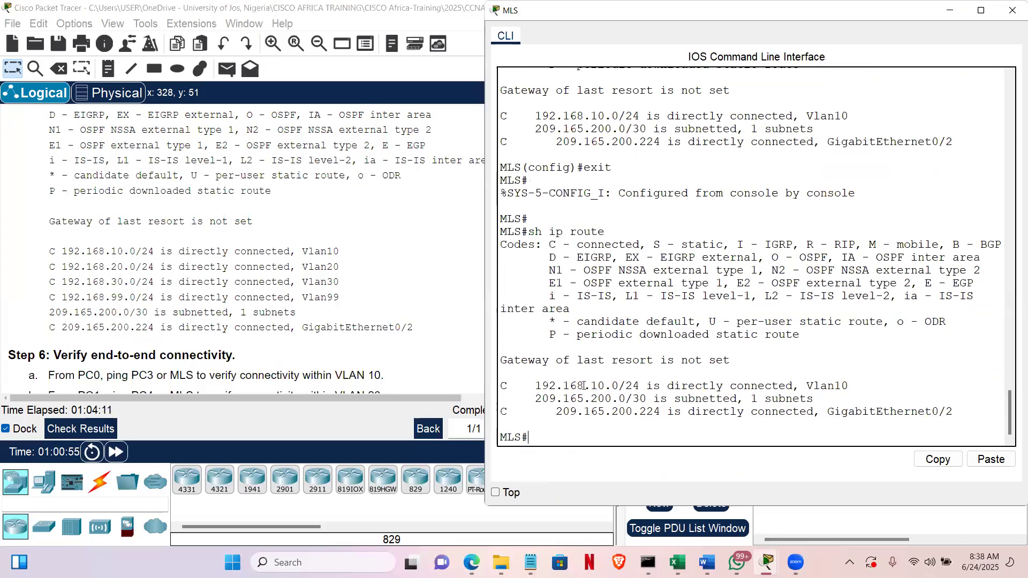
pyautogui.moveTo(541, 386); pyautogui.dragTo(857, 387)
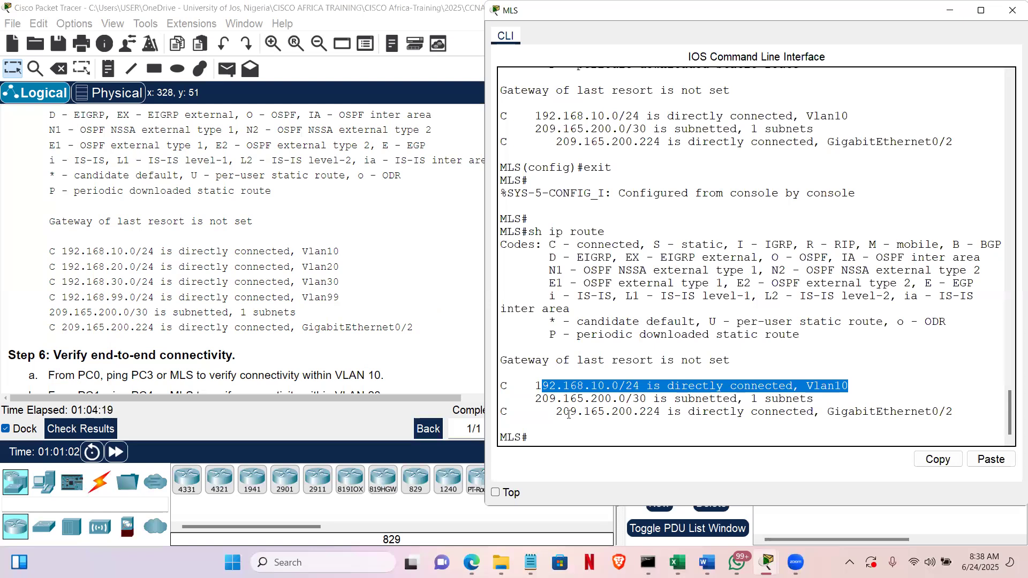
pyautogui.moveTo(569, 414); pyautogui.dragTo(598, 411)
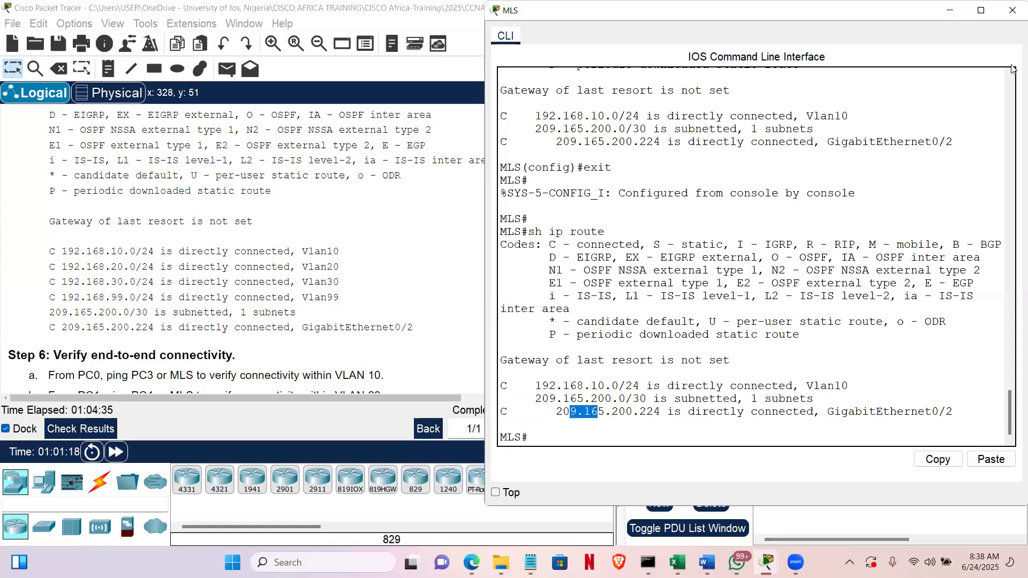
# Close the MLS window and examine the MLS interface addresses in the instructions' addressing table, widening the instructions to read the IP address column
pyautogui.click(1012, 12)
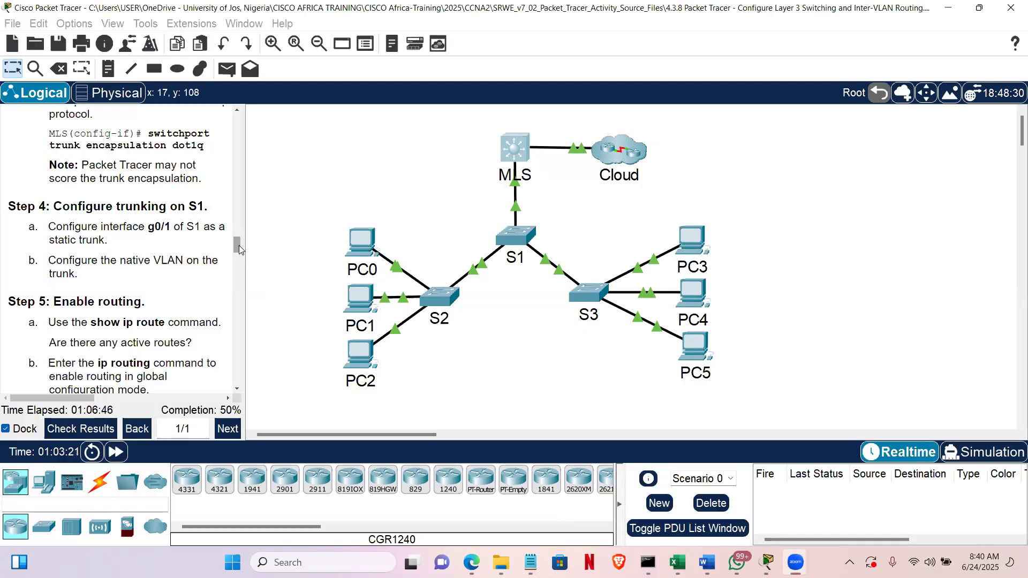
pyautogui.moveTo(239, 250); pyautogui.dragTo(227, 139)
pyautogui.click(234, 212)
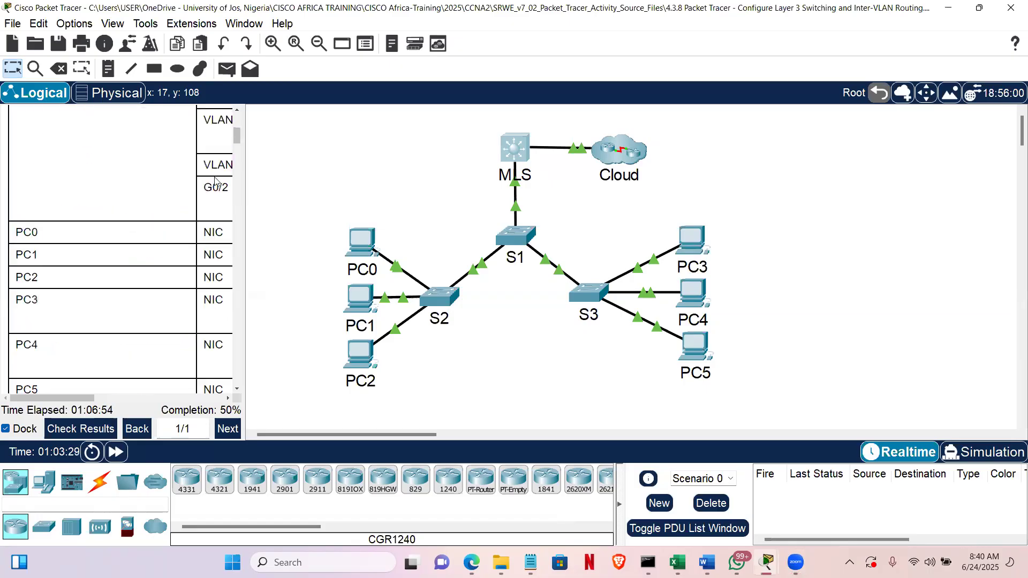
pyautogui.moveTo(244, 178); pyautogui.dragTo(533, 184)
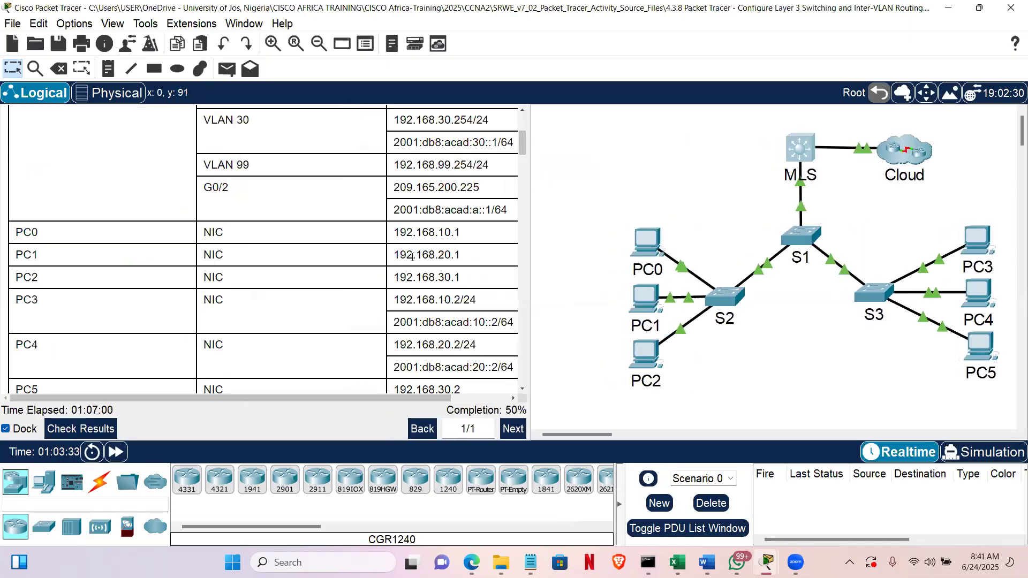
pyautogui.scroll(5, 412, 257)
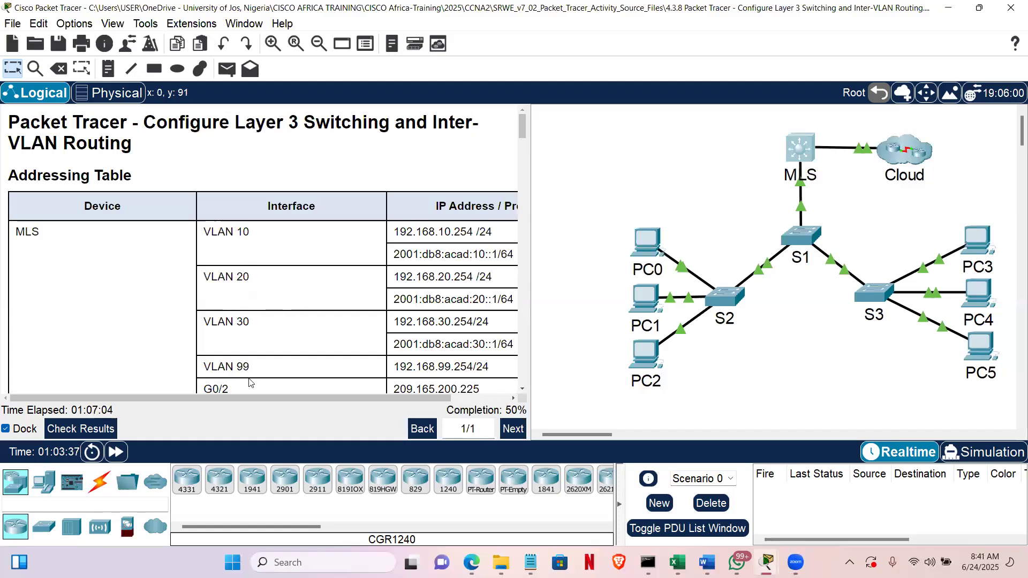
pyautogui.moveTo(227, 395); pyautogui.dragTo(261, 397)
pyautogui.moveTo(341, 398); pyautogui.dragTo(341, 398)
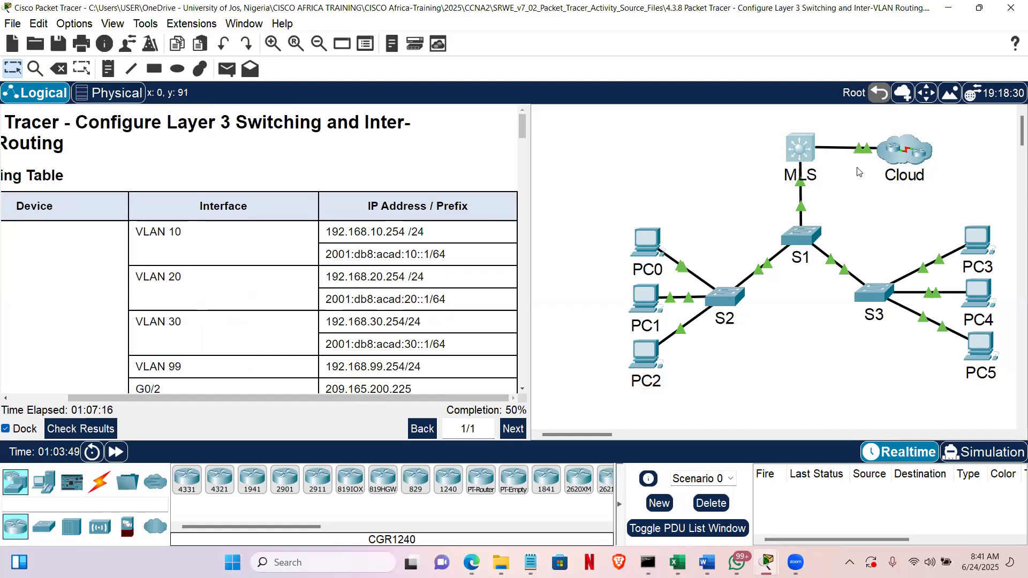
# Reopen the MLS command line beside the addressing table and enter interface configuration mode for VLAN 10
pyautogui.click(800, 149)
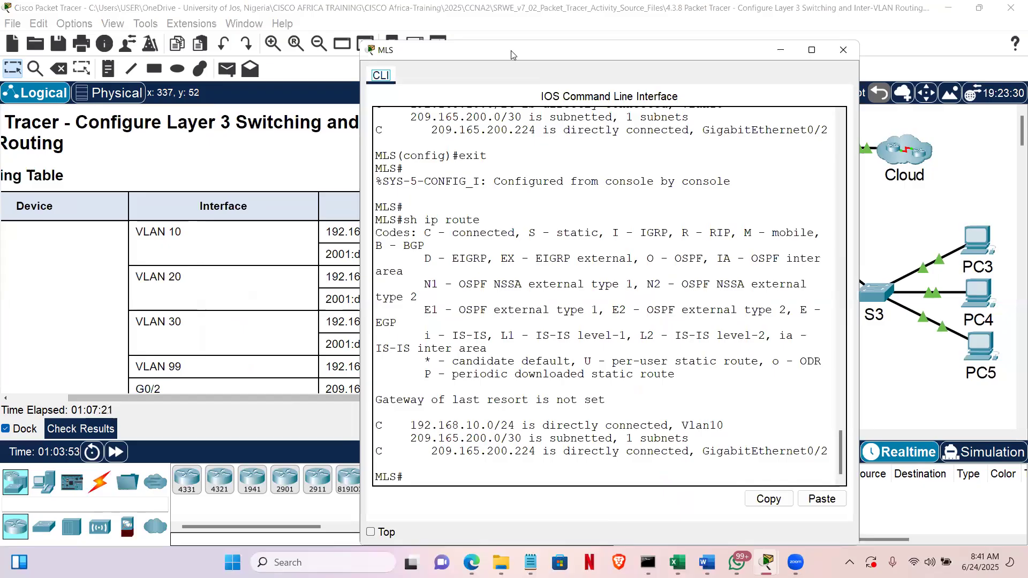
pyautogui.moveTo(511, 53); pyautogui.dragTo(661, 28)
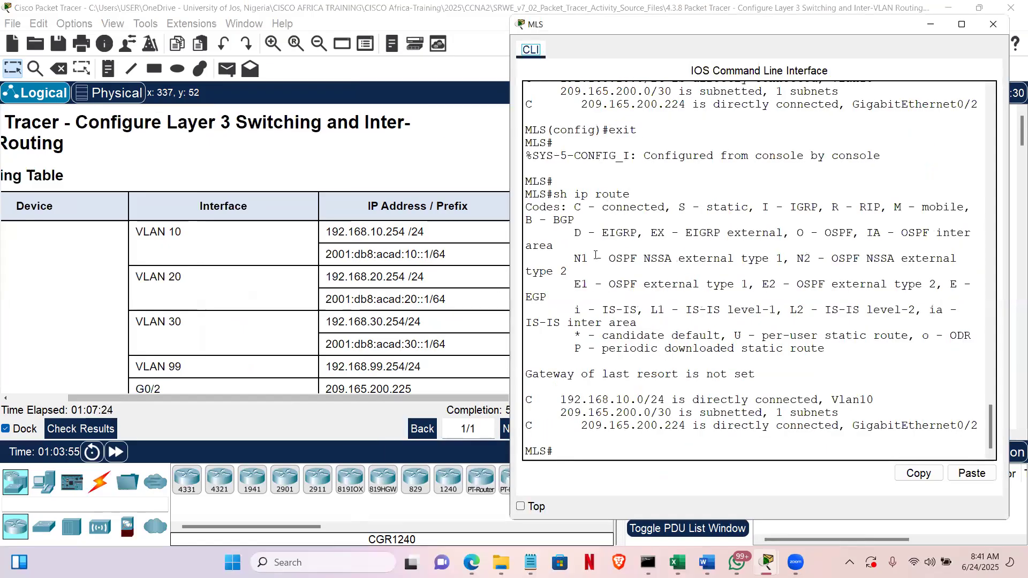
pyautogui.click(615, 449)
pyautogui.write('config t')
pyautogui.press('Return')
pyautogui.press('Return')
pyautogui.press('Return')
pyautogui.press('Return')
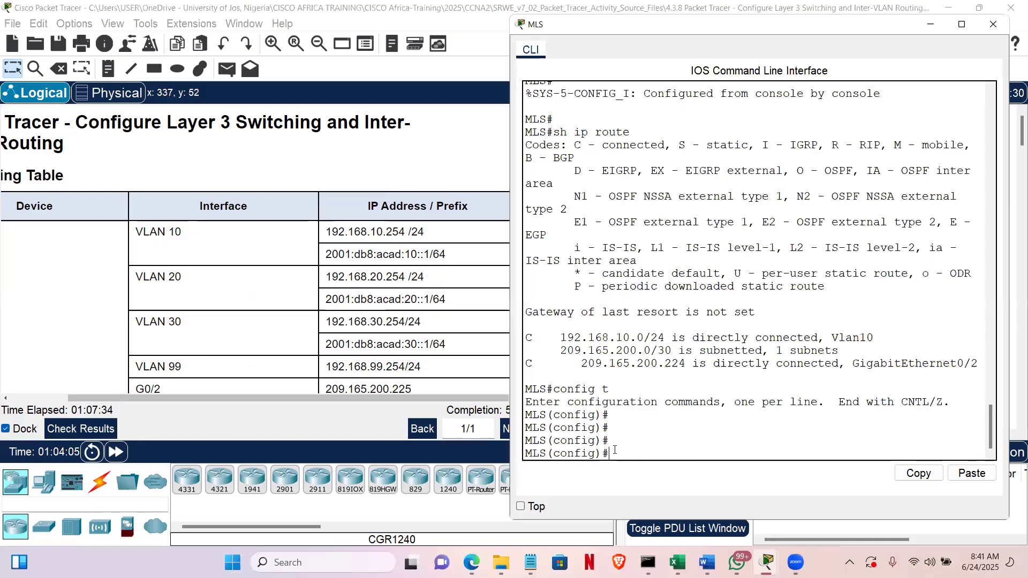
pyautogui.write('int vlan 10')
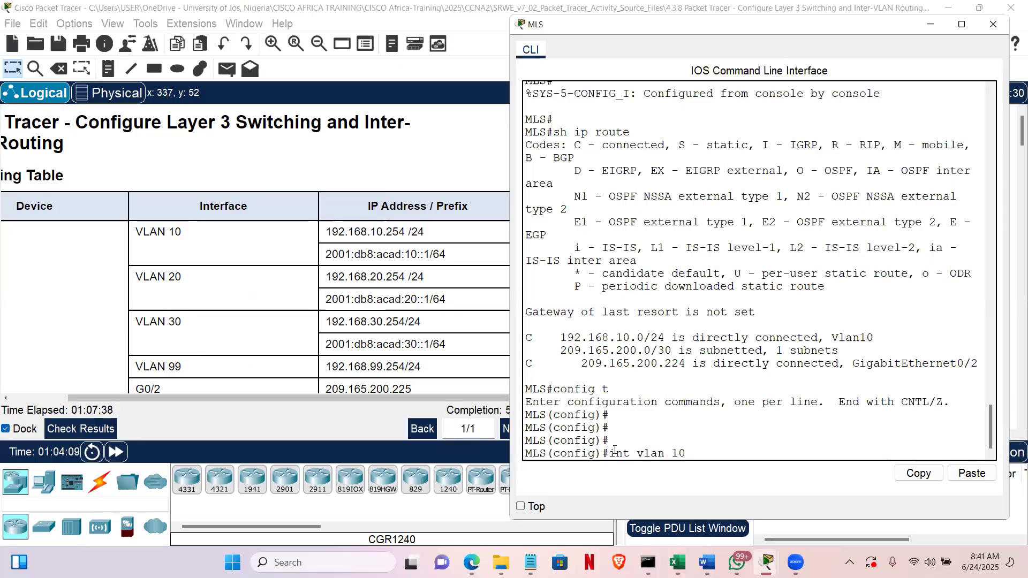
pyautogui.press('Return')
# Assign IPv4 address 192.168.10.254 with mask 255.255.255.0 to the VLAN 10 interface on MLS
pyautogui.write('ip adde')
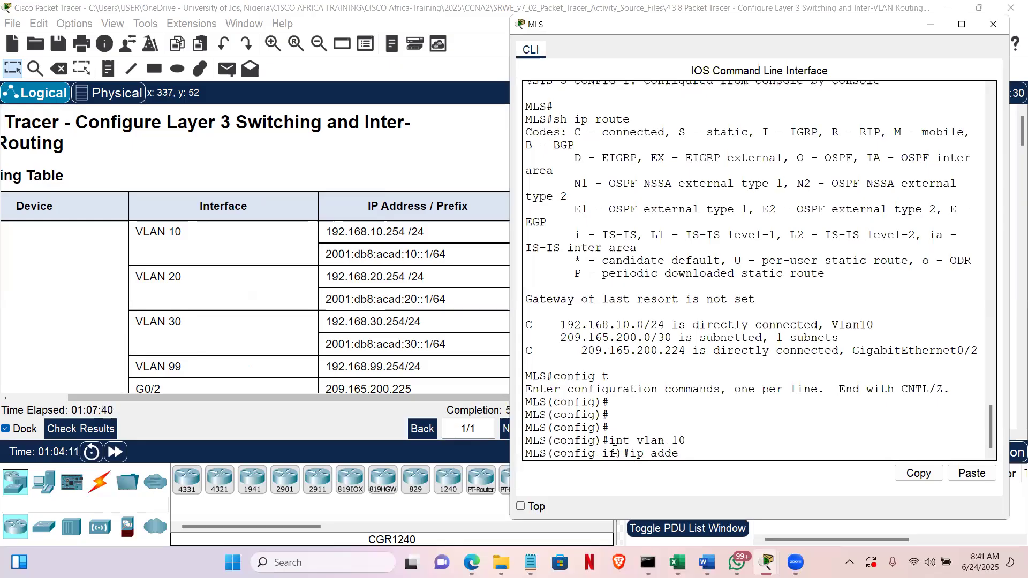
pyautogui.press('BackSpace')
pyautogui.press('BackSpace')
pyautogui.press('BackSpace')
pyautogui.press('BackSpace')
pyautogui.press('BackSpace')
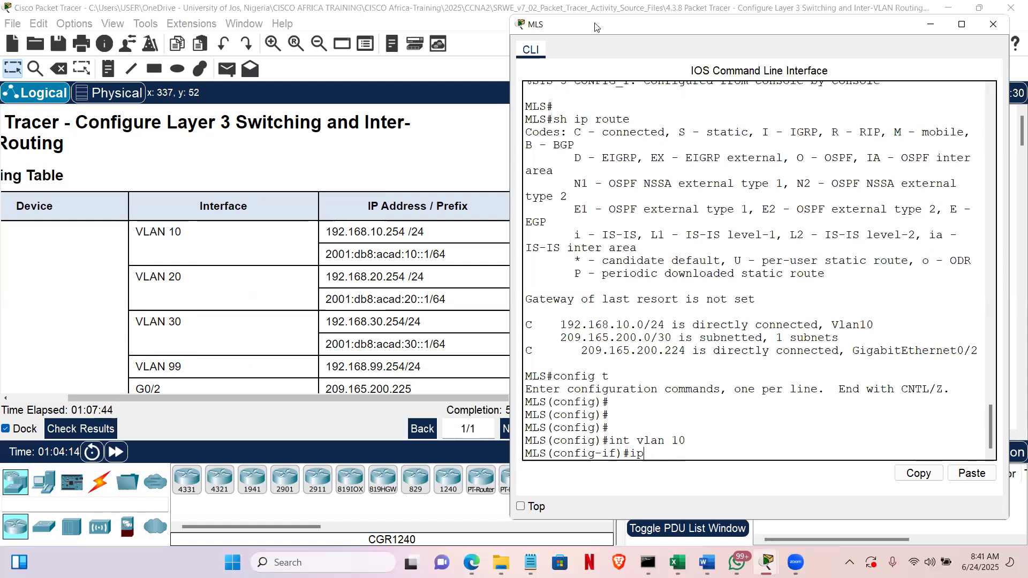
pyautogui.moveTo(596, 26); pyautogui.dragTo(614, 22)
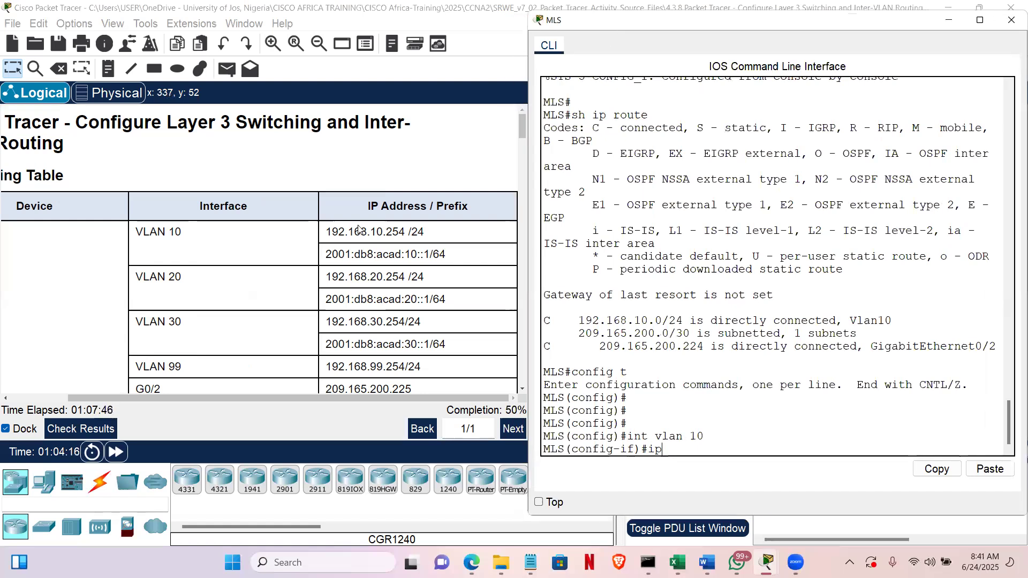
pyautogui.moveTo(331, 231); pyautogui.dragTo(407, 232)
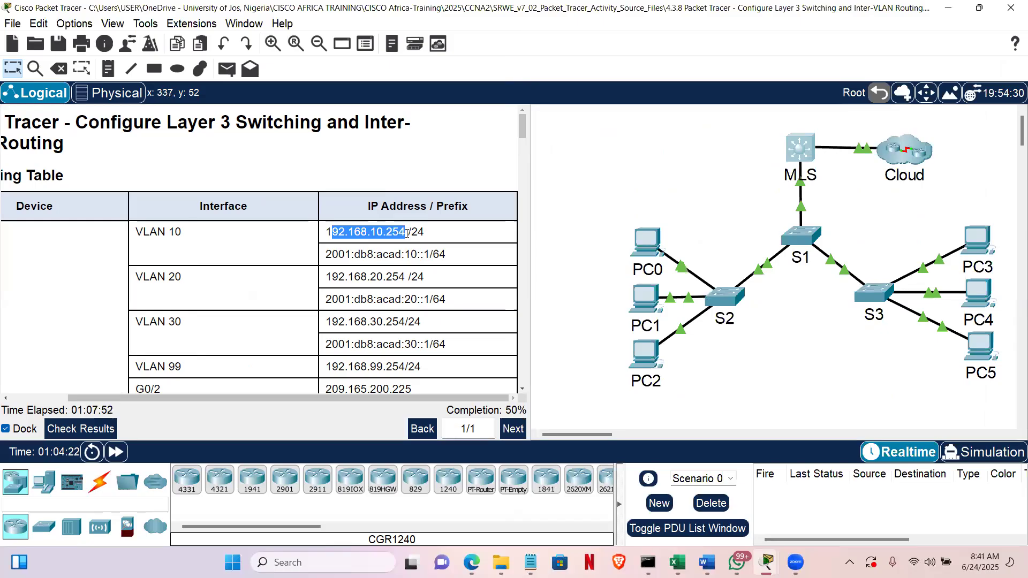
pyautogui.hotkey('alt', 'Tab')
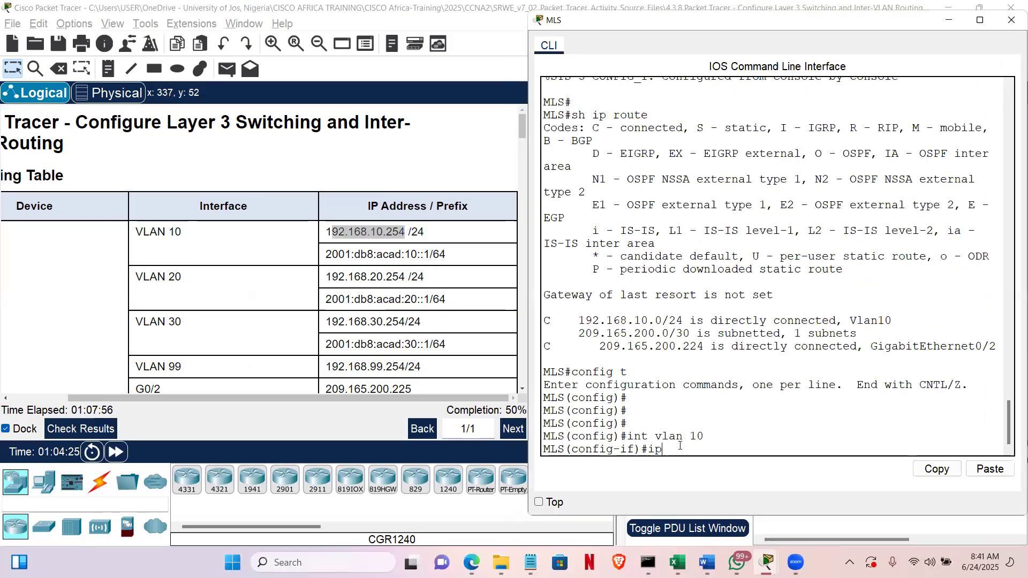
pyautogui.write('add')
pyautogui.press('Tab')
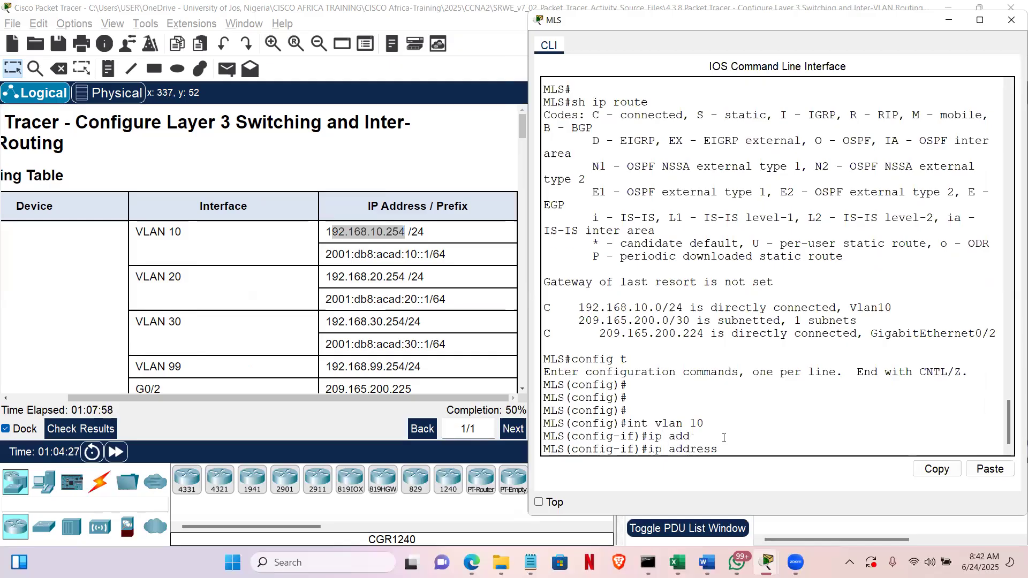
pyautogui.rightClick(738, 443)
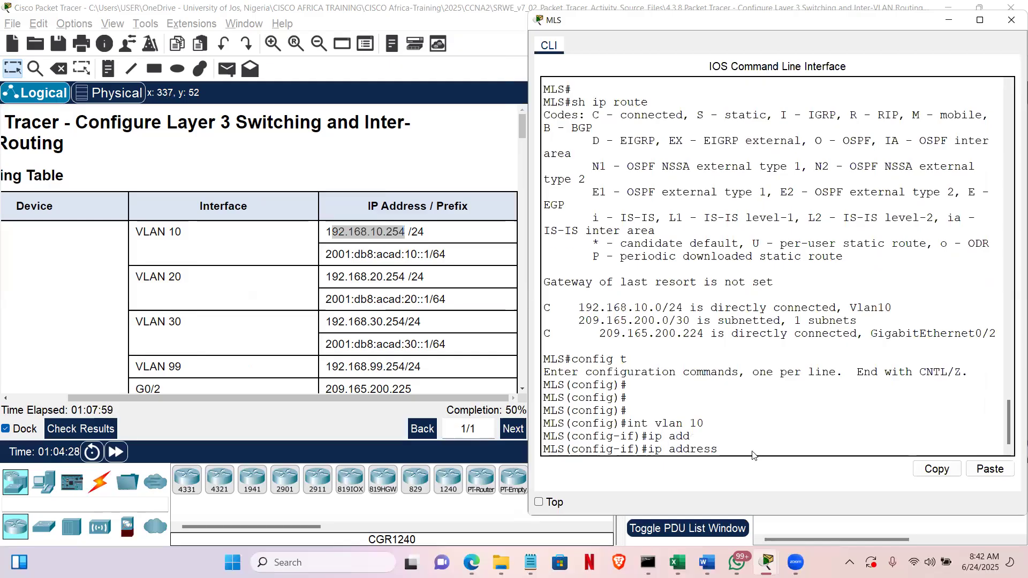
pyautogui.click(809, 433)
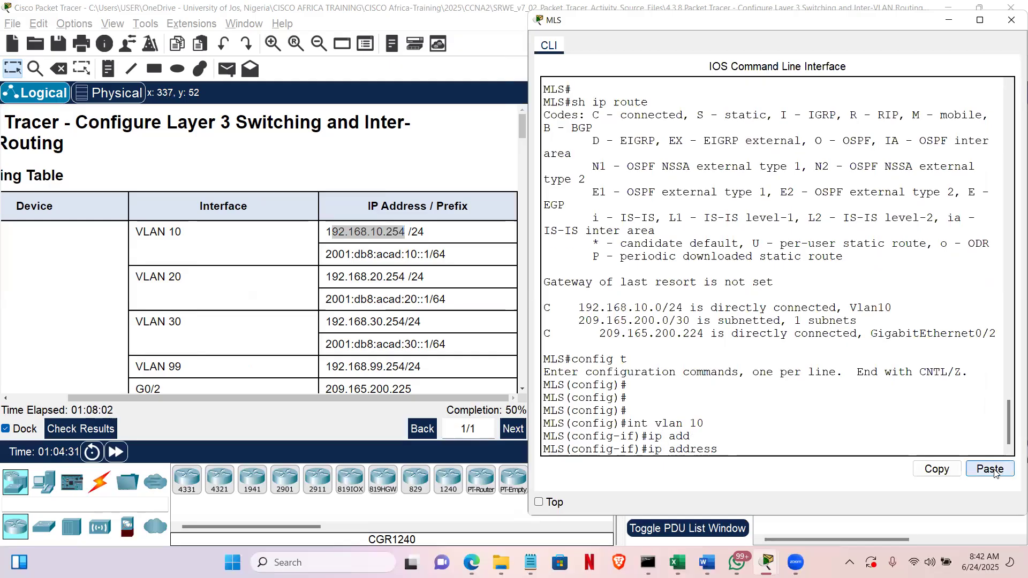
pyautogui.click(749, 449)
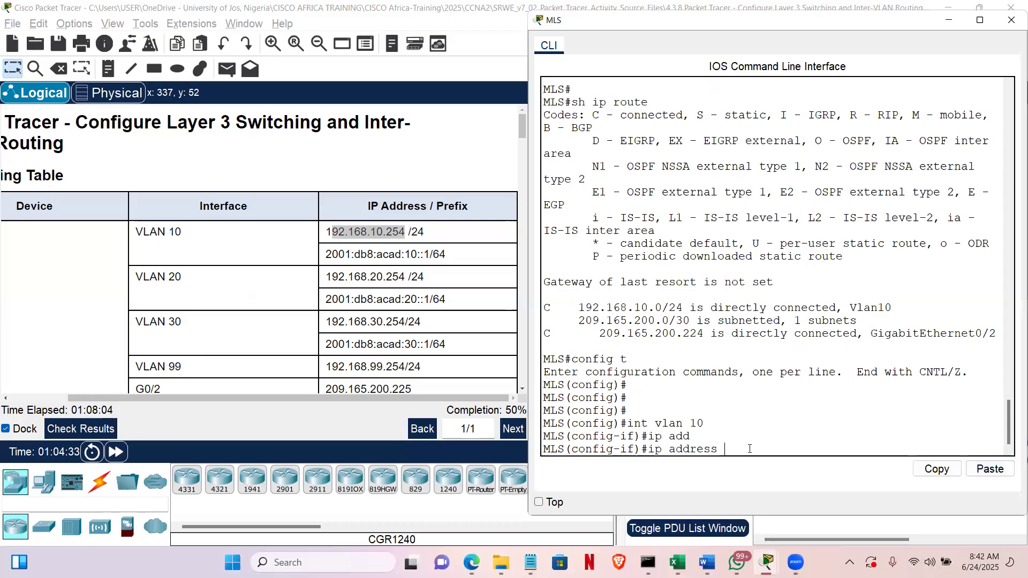
pyautogui.write('192.168.10.254 255.255.255.0')
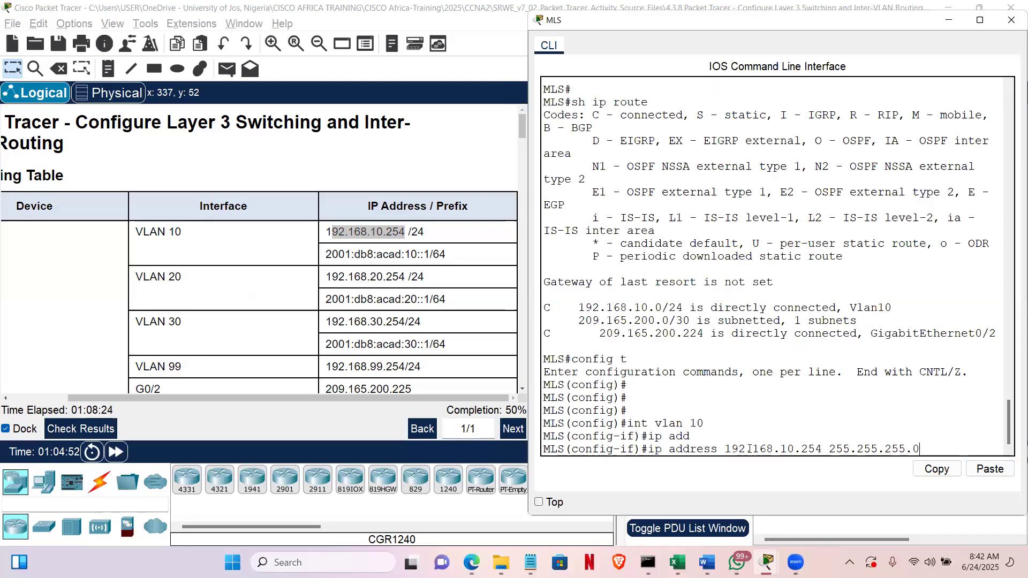
pyautogui.press('Return')
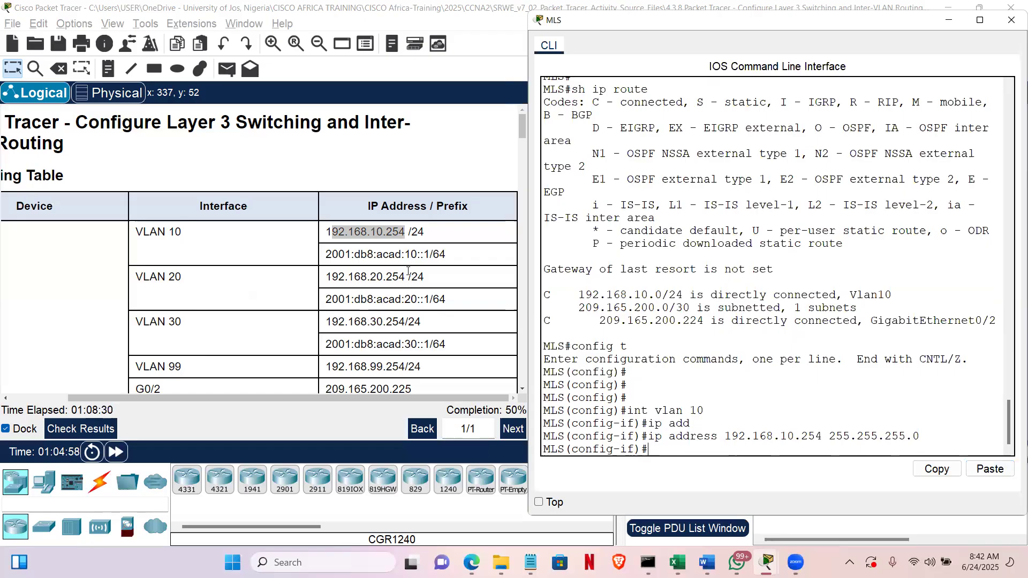
# Copy the VLAN 10 IPv6 address from the addressing table and assign 2001:db8:acad:10::1/64 to the VLAN 10 interface on MLS
pyautogui.click(370, 249)
pyautogui.tripleClick(344, 255)
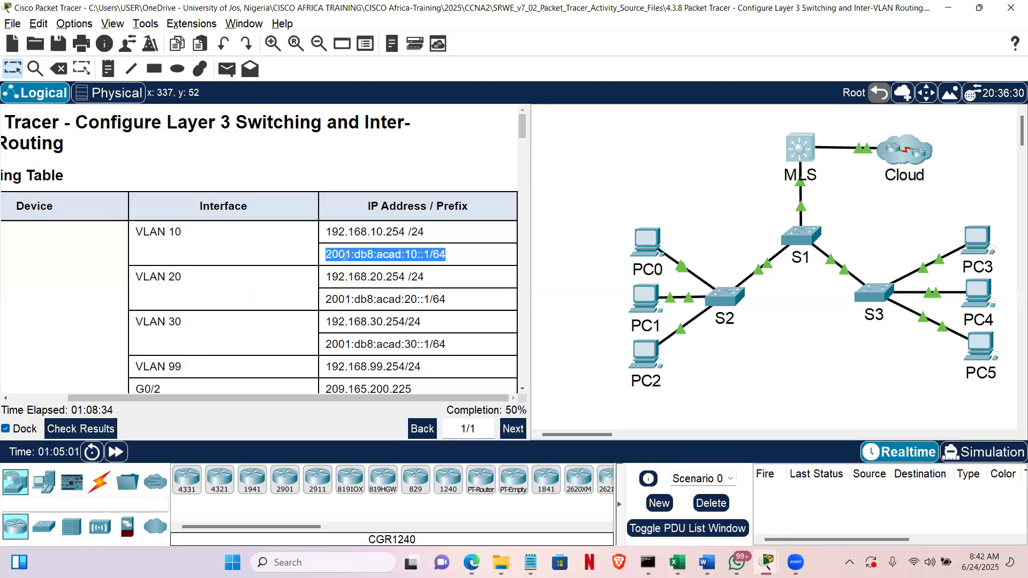
pyautogui.rightClick(345, 257)
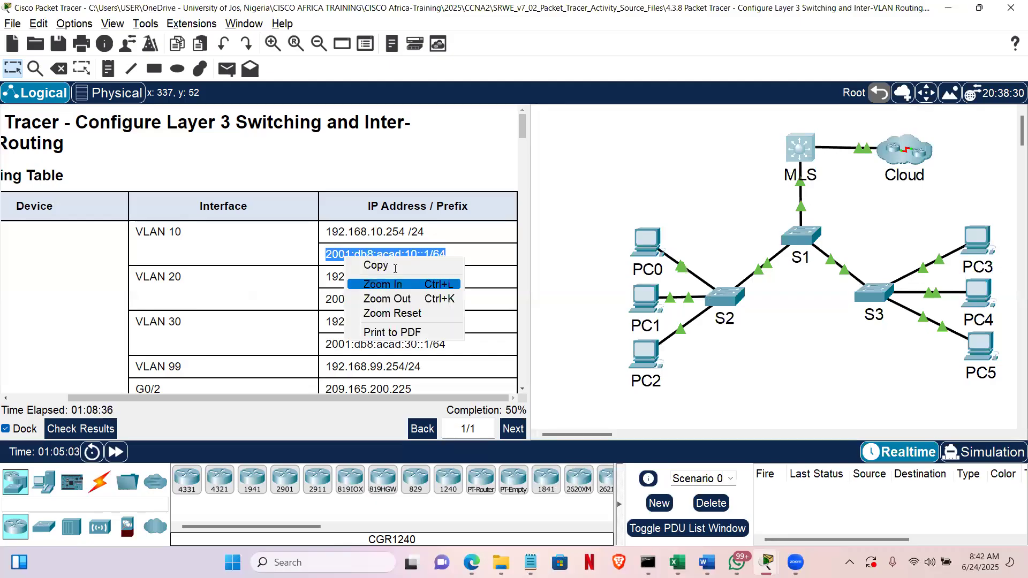
pyautogui.click(792, 179)
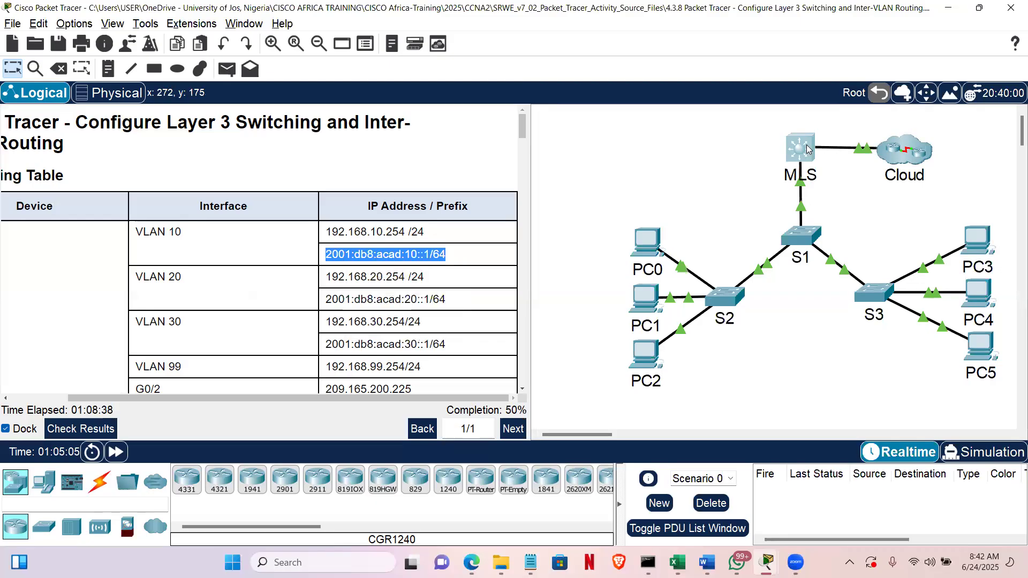
pyautogui.click(808, 149)
pyautogui.click(687, 439)
pyautogui.write('ipv6 a')
pyautogui.press('Tab')
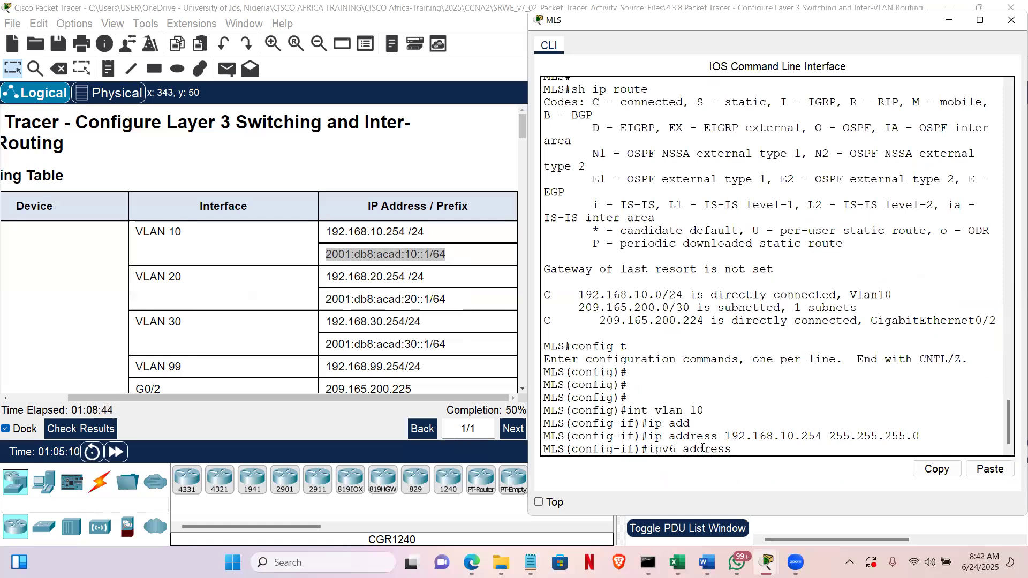
pyautogui.rightClick(772, 439)
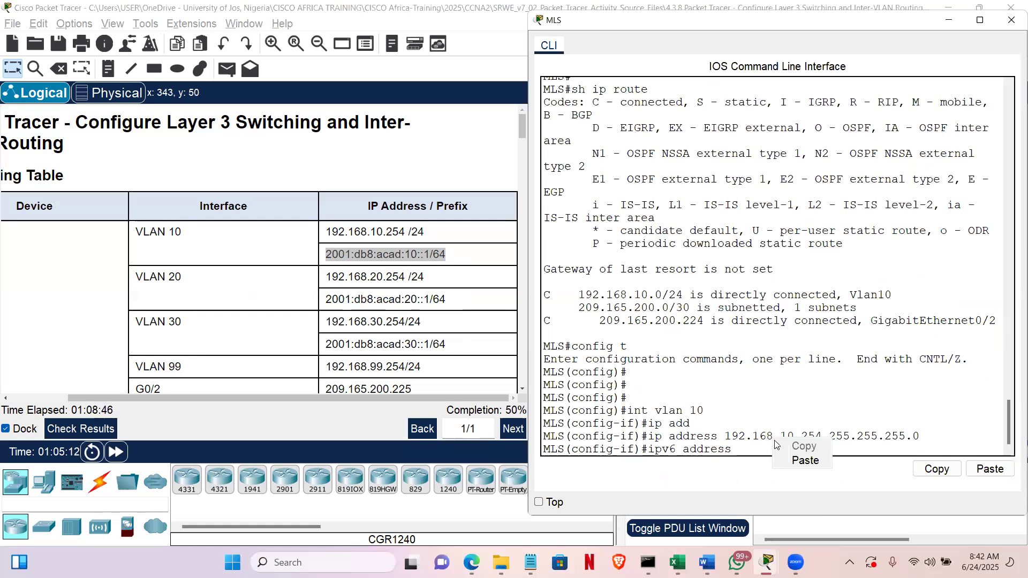
pyautogui.click(805, 462)
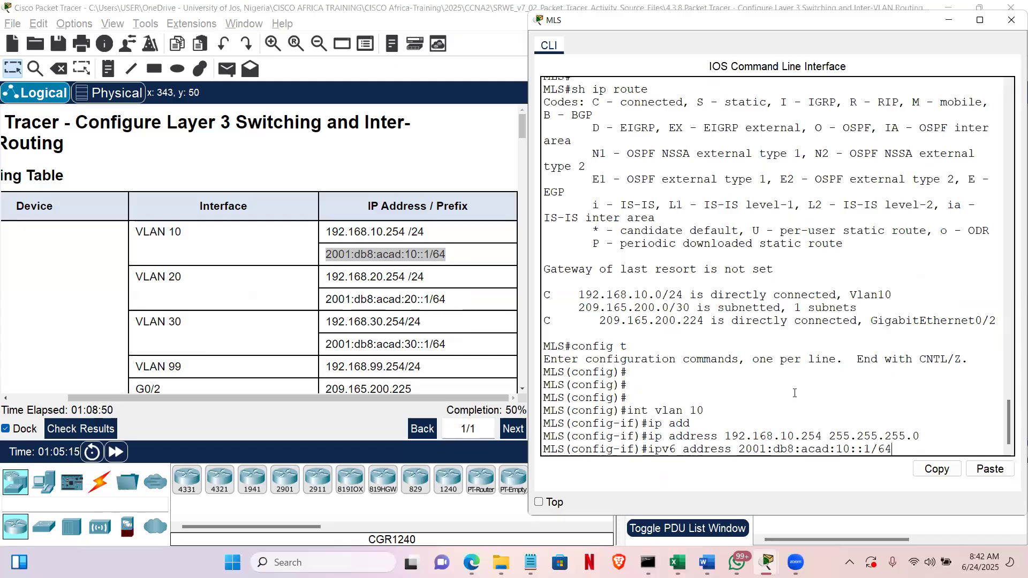
pyautogui.press('Return')
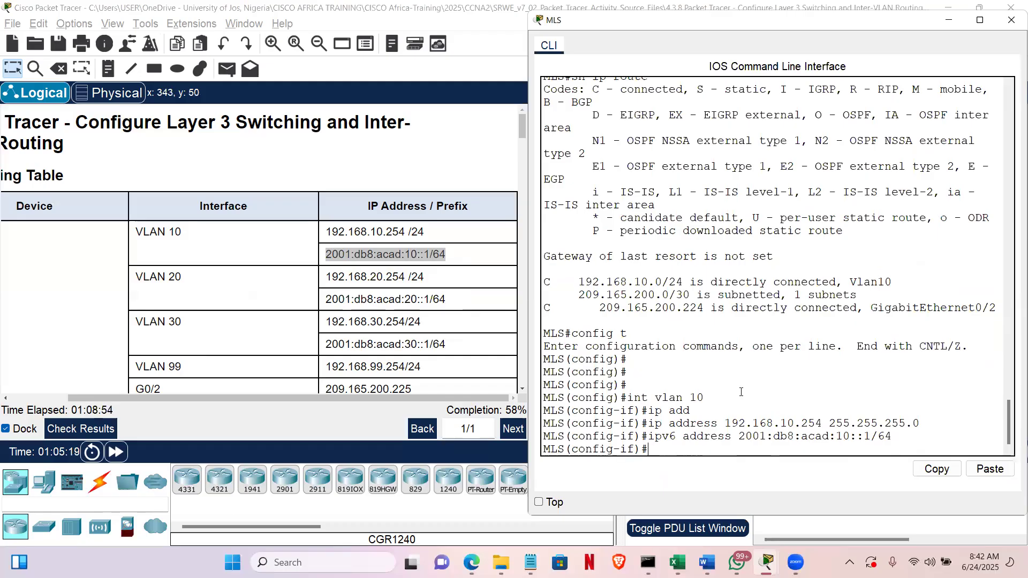
# Leave the VLAN 10 interface and enter interface configuration mode for VLAN 20 on MLS
pyautogui.write('exit')
pyautogui.press('Return')
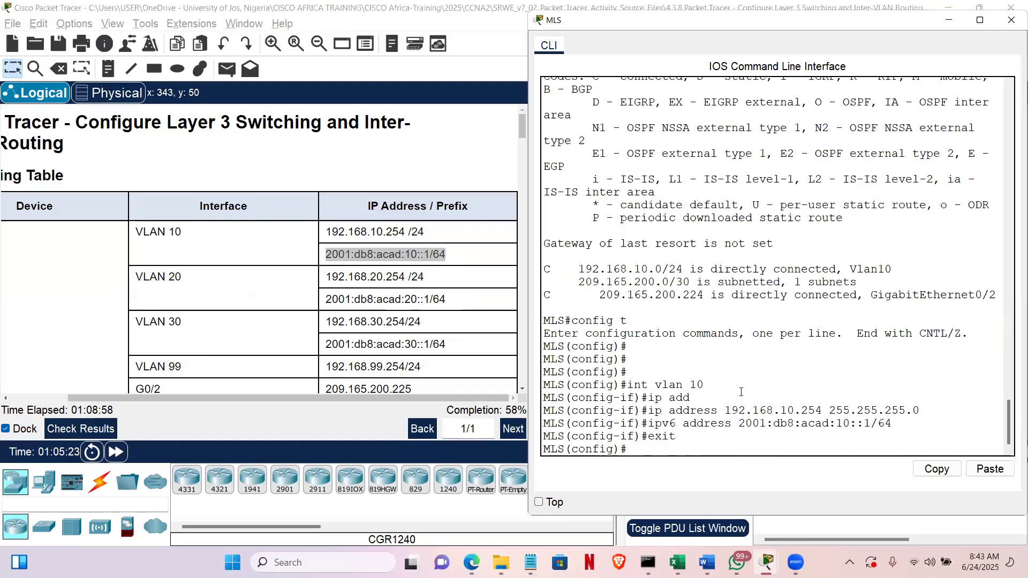
pyautogui.write('int vlan')
pyautogui.write('20')
pyautogui.press('Return')
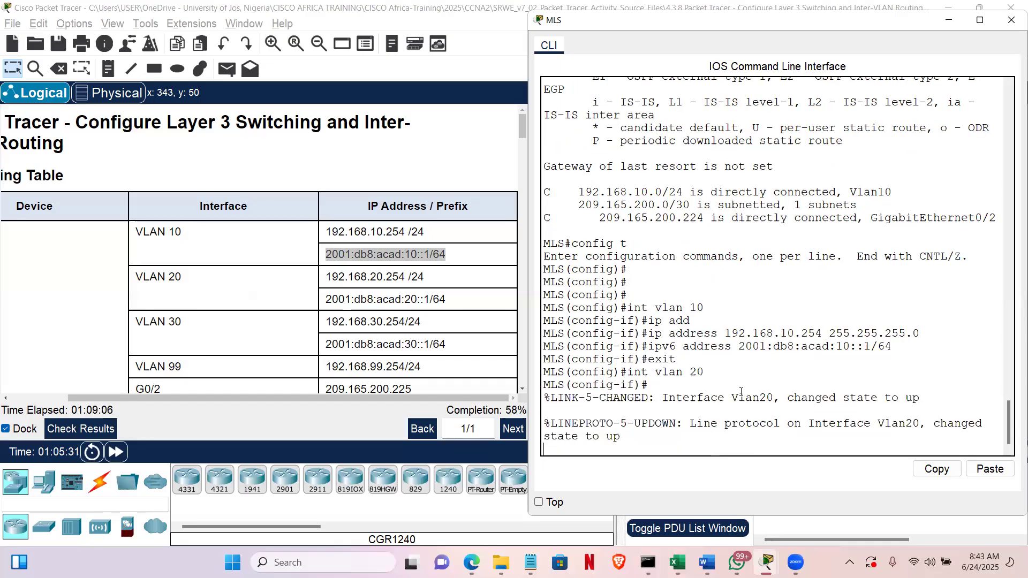
pyautogui.press('Return')
pyautogui.press('Return')
# Assign IPv4 address 192.168.20.254, copied from the addressing table, with mask 255.255.255.0 to the VLAN 20 interface on MLS
pyautogui.write('ip address')
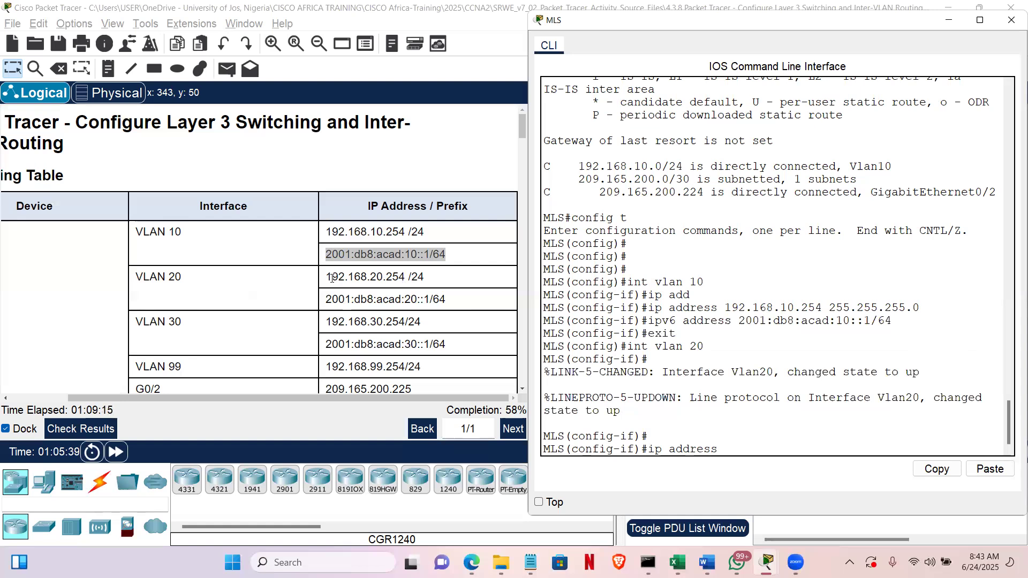
pyautogui.click(396, 276)
pyautogui.doubleClick(408, 276)
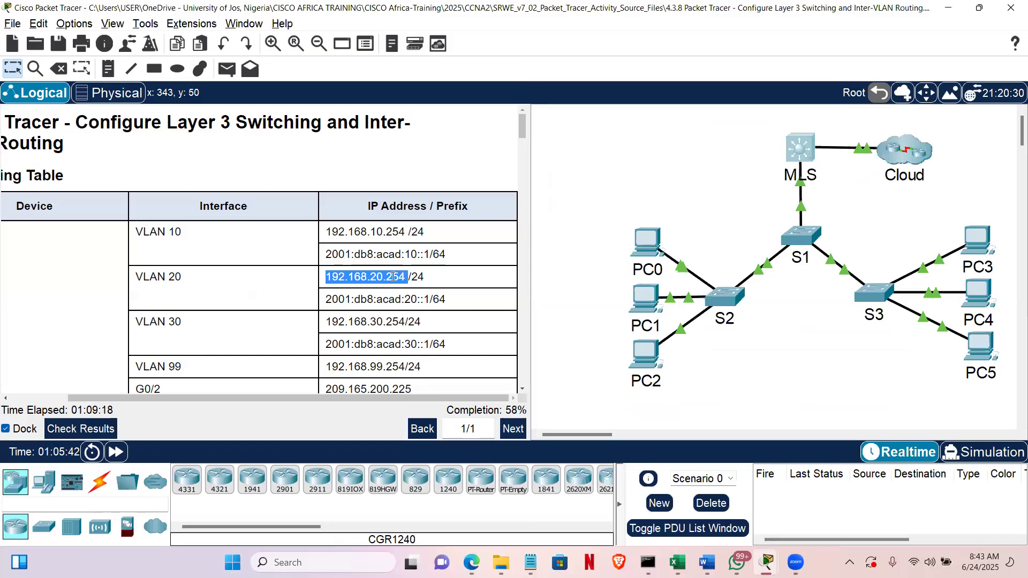
pyautogui.rightClick(429, 288)
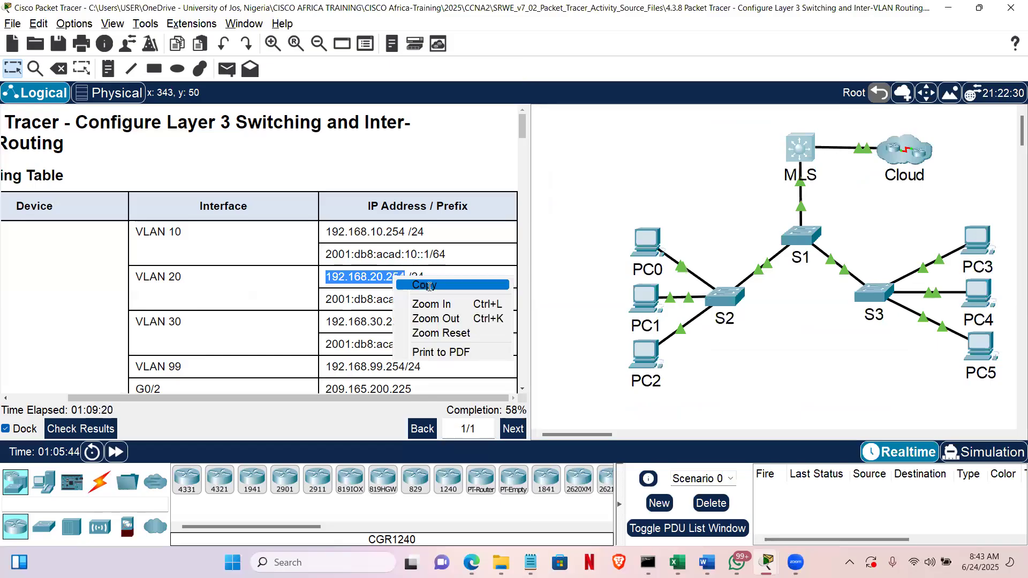
pyautogui.click(429, 286)
pyautogui.hotkey('alt', 'Tab')
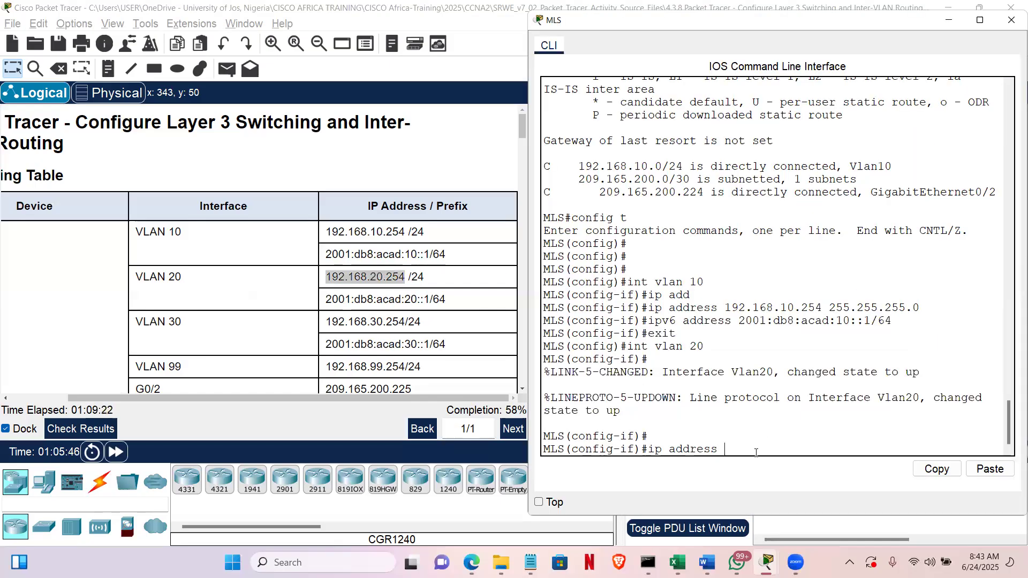
pyautogui.rightClick(755, 453)
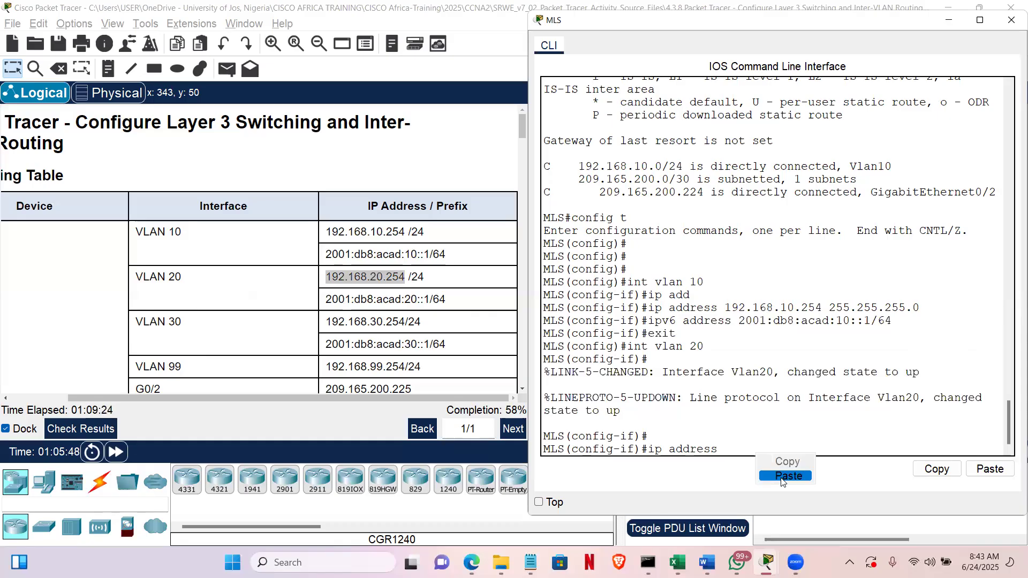
pyautogui.click(784, 476)
pyautogui.write('255.255.255.0')
pyautogui.press('Return')
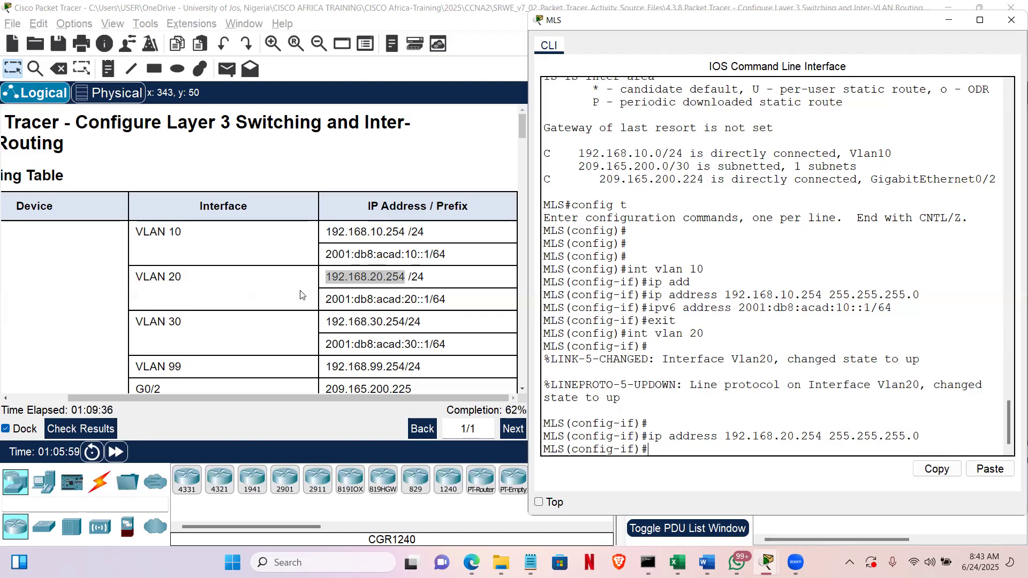
# Copy the VLAN 20 IPv6 address from the addressing table and assign 2001:db8:acad:20::1/64 to the VLAN 20 interface on MLS
pyautogui.moveTo(328, 300); pyautogui.dragTo(440, 300)
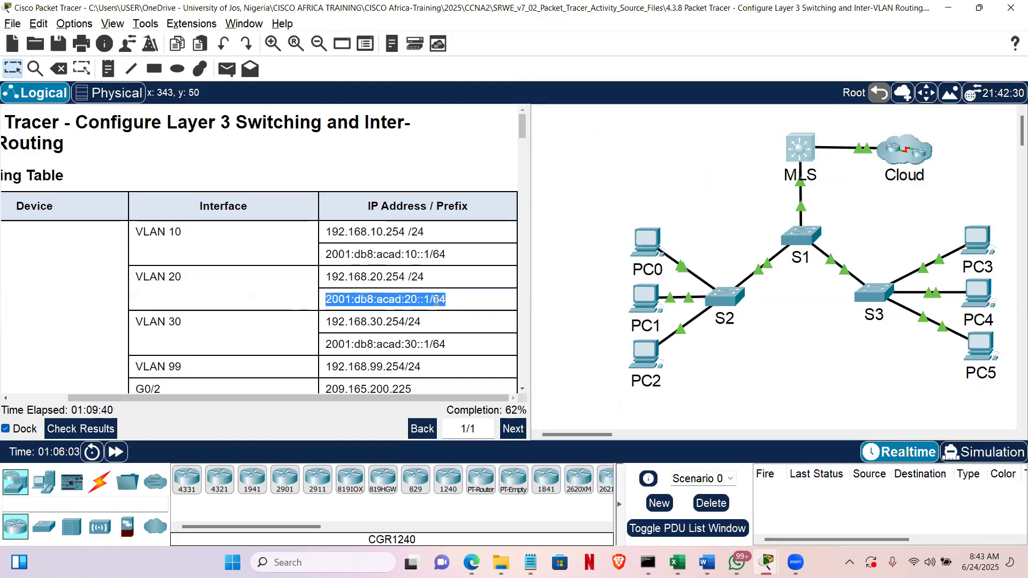
pyautogui.rightClick(438, 303)
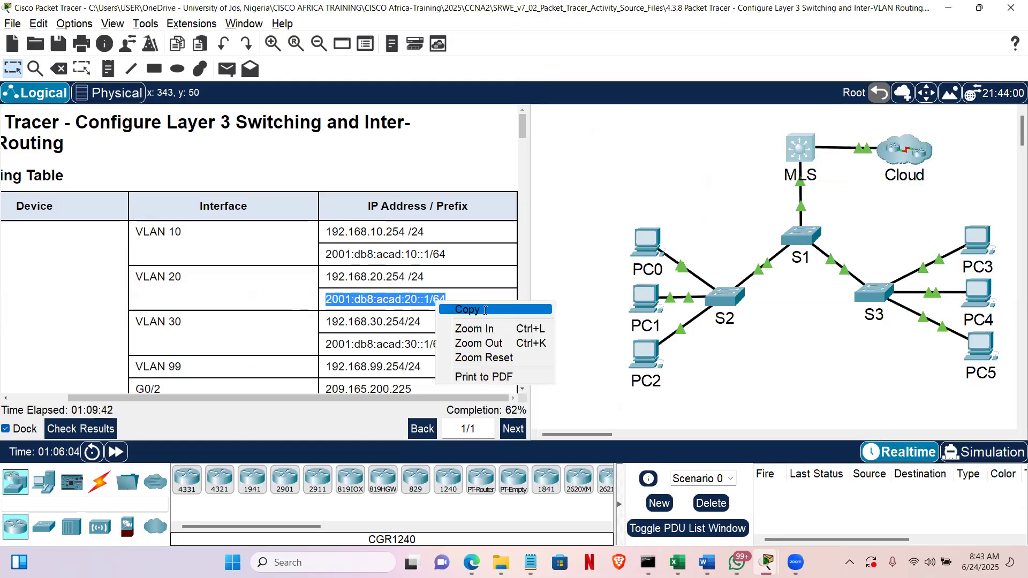
pyautogui.click(485, 310)
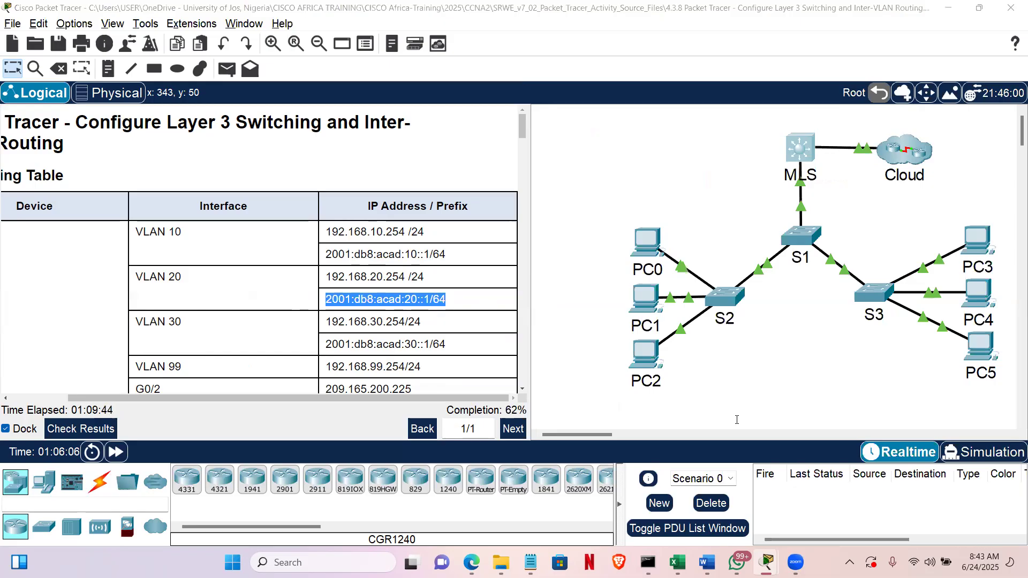
pyautogui.hotkey('alt', 'Tab')
pyautogui.write('ipv6 address')
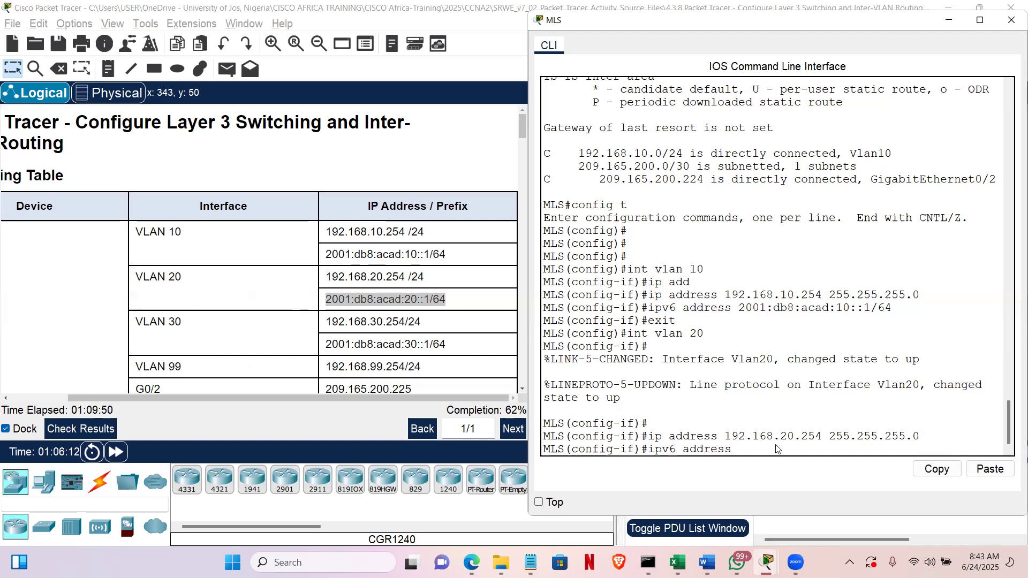
pyautogui.rightClick(776, 448)
pyautogui.click(776, 443)
pyautogui.press('Return')
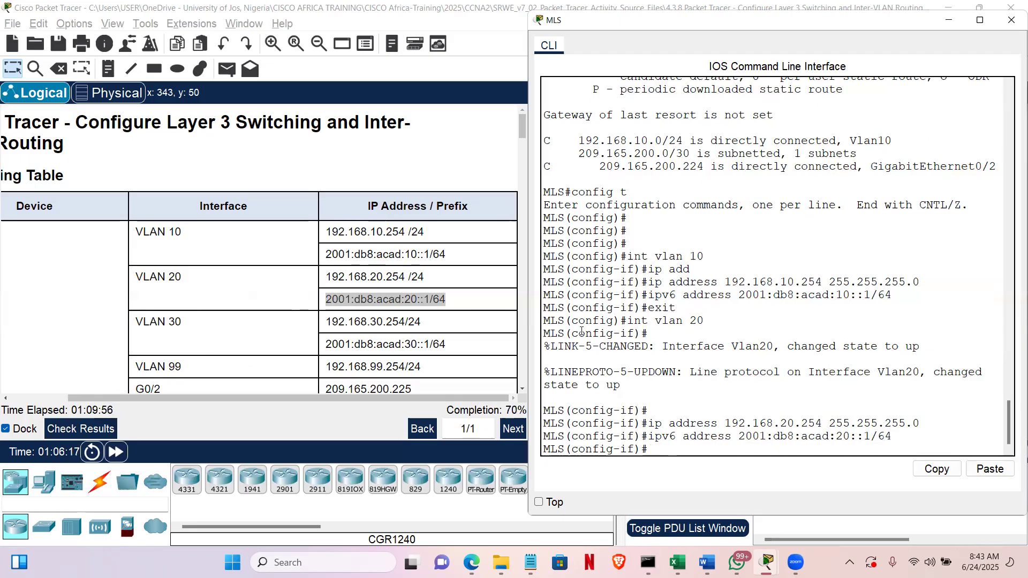
# Leave the VLAN 20 interface and enter interface configuration mode for VLAN 30 on MLS
pyautogui.write('exit')
pyautogui.press('Return')
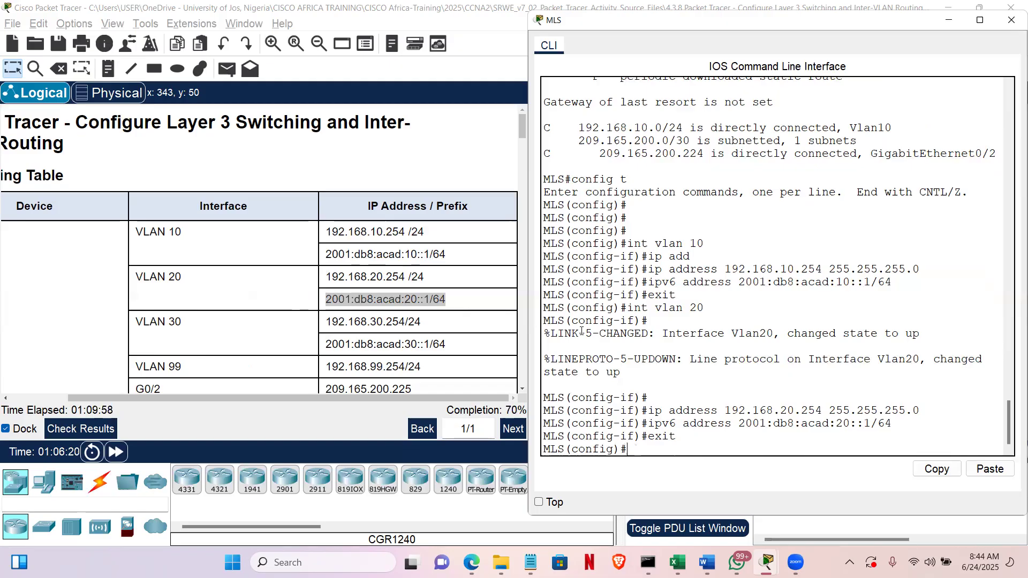
pyautogui.write('int vlan 30')
pyautogui.press('Return')
pyautogui.press('Return')
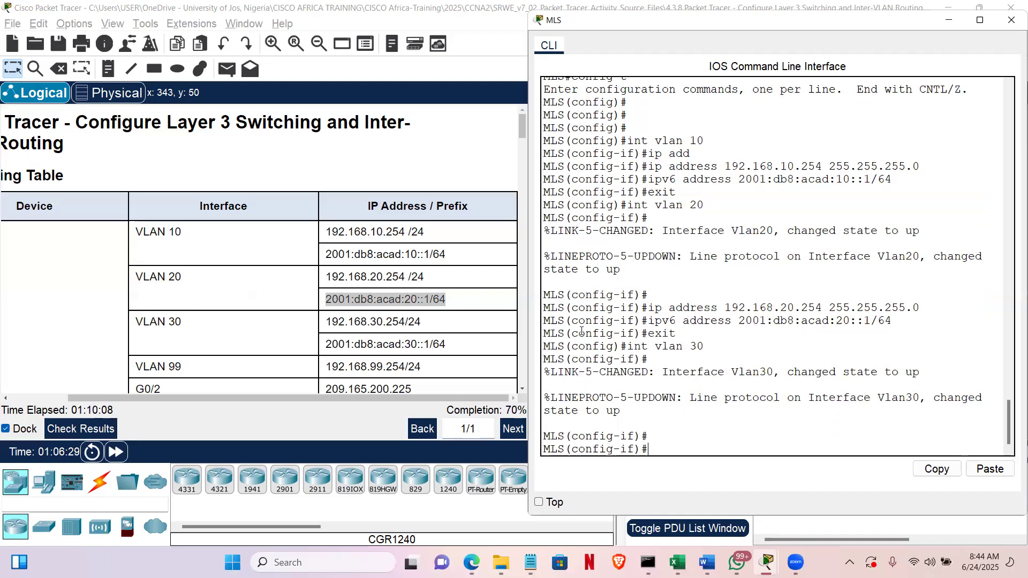
# Assign IPv4 address 192.168.30.254, copied from the addressing table, with mask 255.255.255.0 to the VLAN 30 interface on MLS
pyautogui.write('ip address')
pyautogui.moveTo(328, 322); pyautogui.dragTo(396, 322)
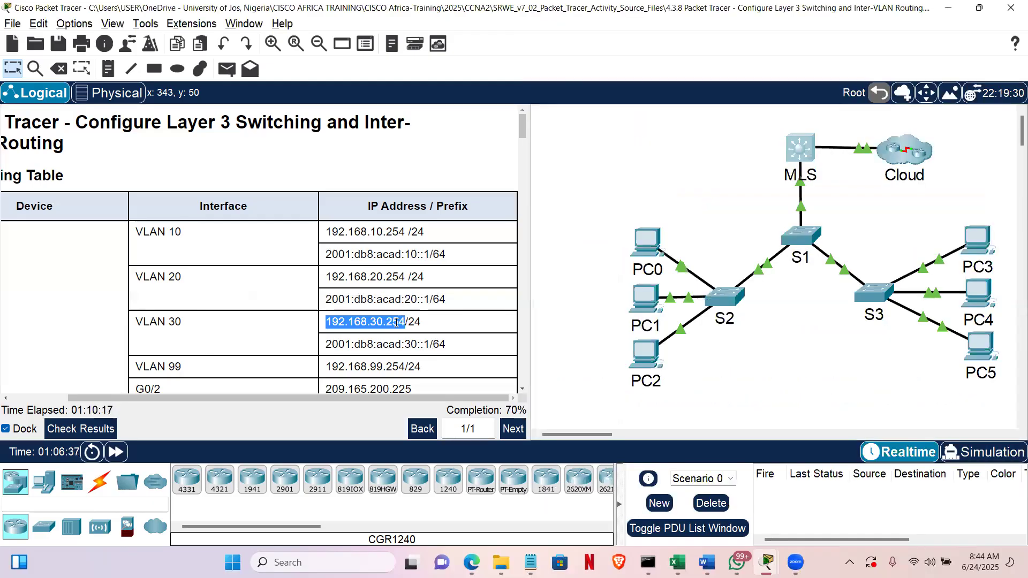
pyautogui.rightClick(397, 323)
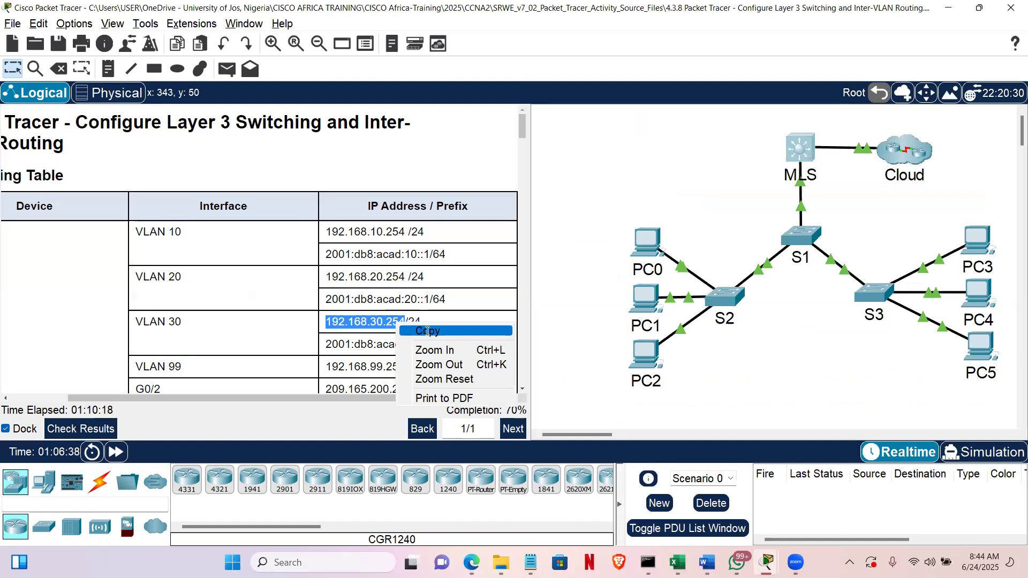
pyautogui.click(427, 331)
pyautogui.hotkey('alt', 'Tab')
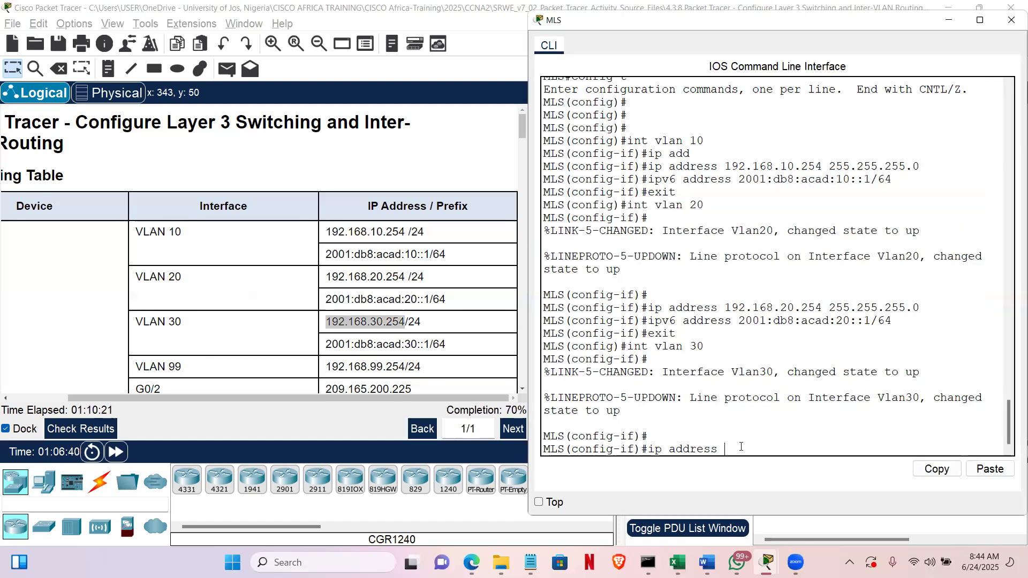
pyautogui.rightClick(753, 454)
pyautogui.click(771, 470)
pyautogui.write('255.255.255.0')
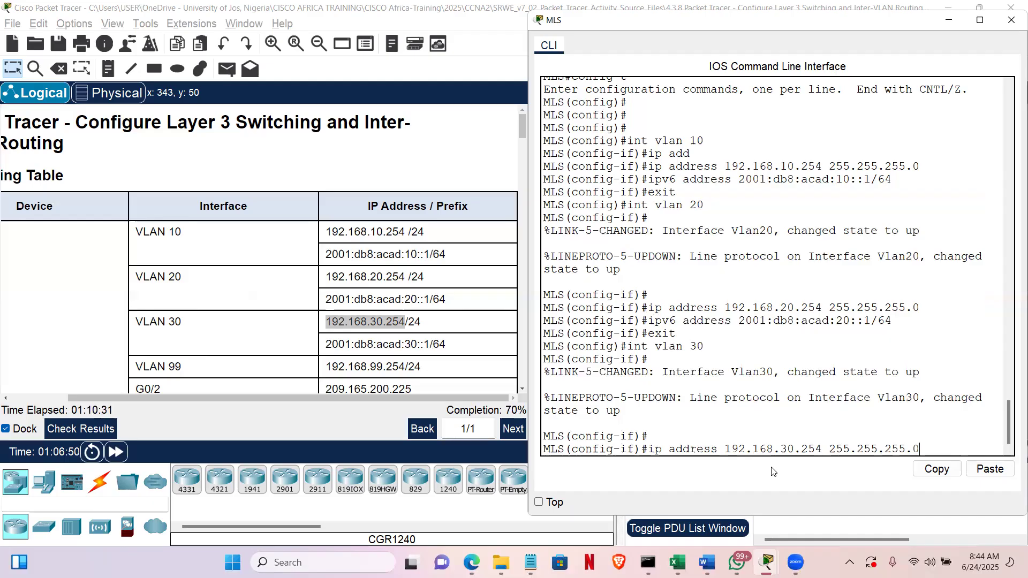
pyautogui.press('Return')
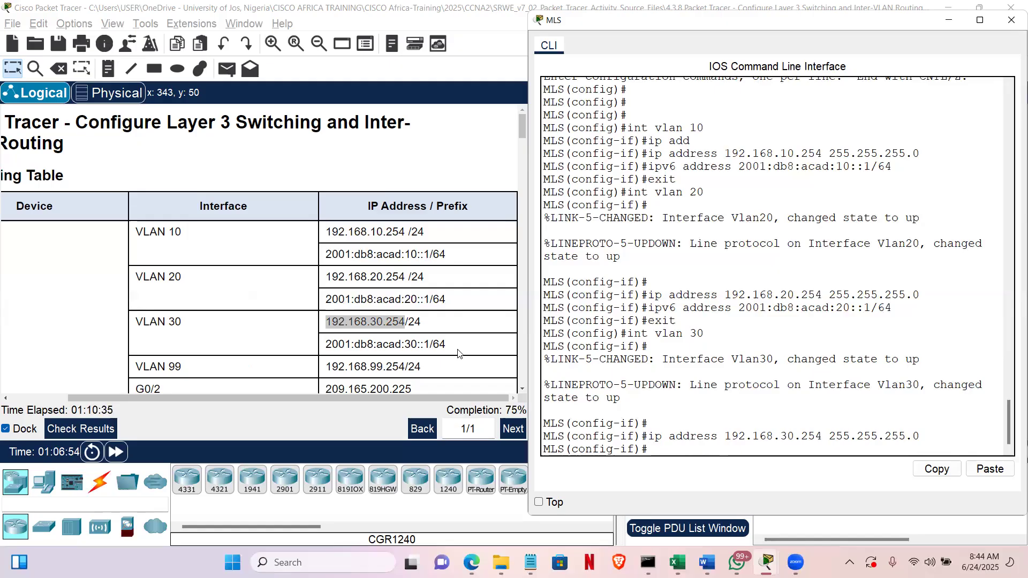
# Copy the VLAN 30 IPv6 address from the addressing table and assign 2001:db8:acad:30::1/64 to the VLAN 30 interface on MLS
pyautogui.moveTo(449, 349); pyautogui.dragTo(325, 343)
pyautogui.rightClick(341, 345)
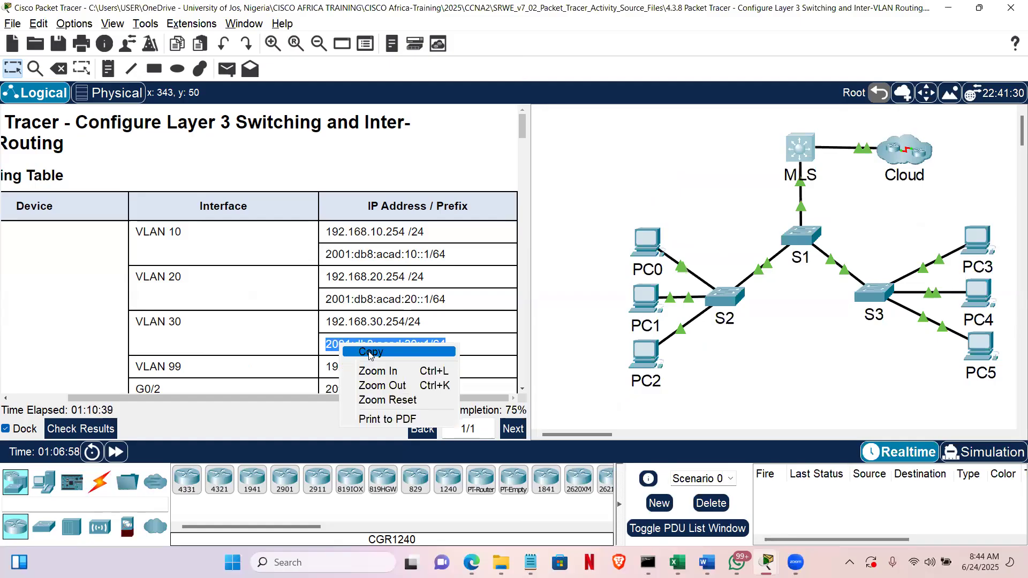
pyautogui.click(377, 352)
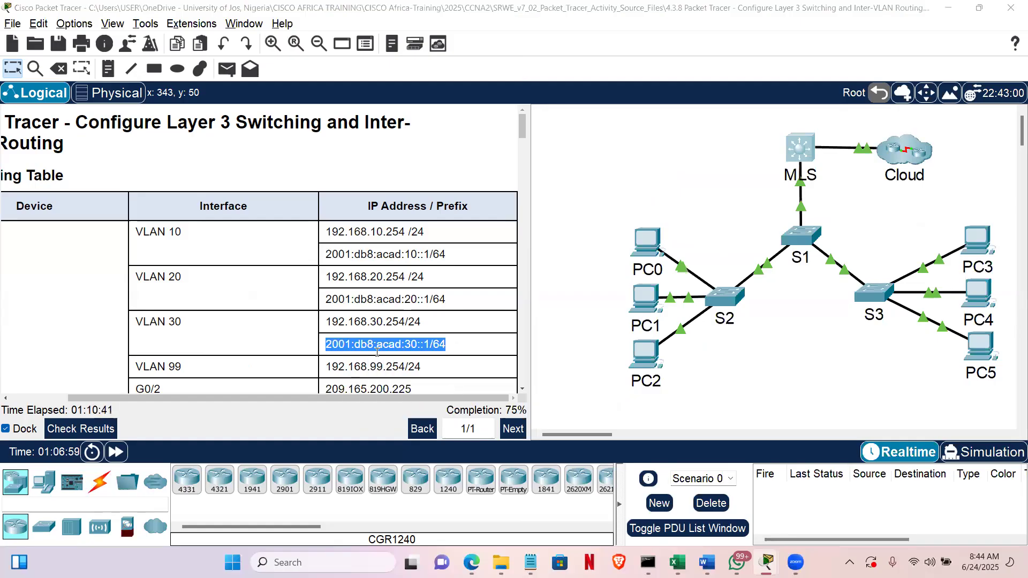
pyautogui.hotkey('alt', 'Tab')
pyautogui.write('i')
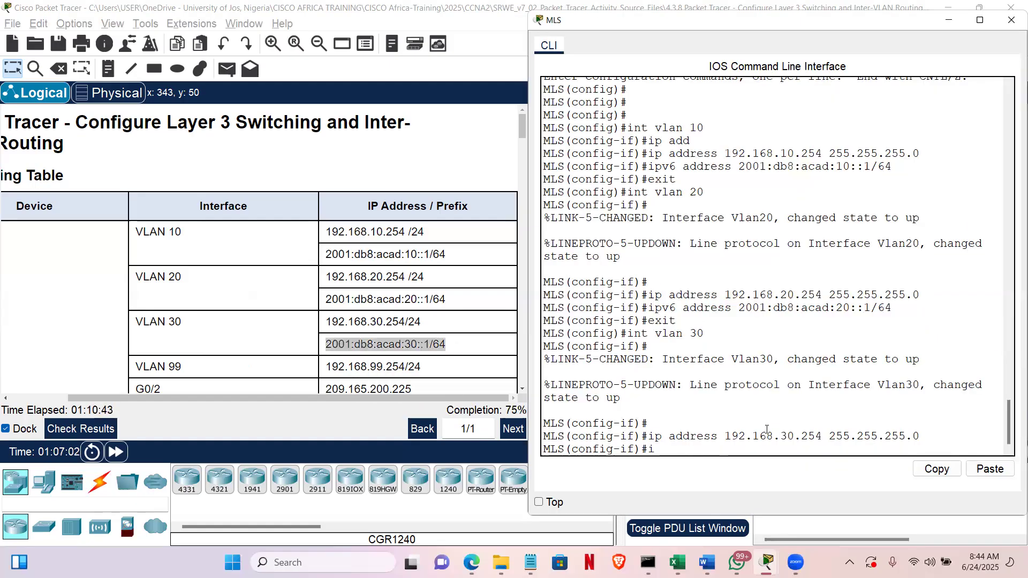
pyautogui.write('p v')
pyautogui.press('BackSpace')
pyautogui.press('BackSpace')
pyautogui.write('v6 address')
pyautogui.rightClick(767, 431)
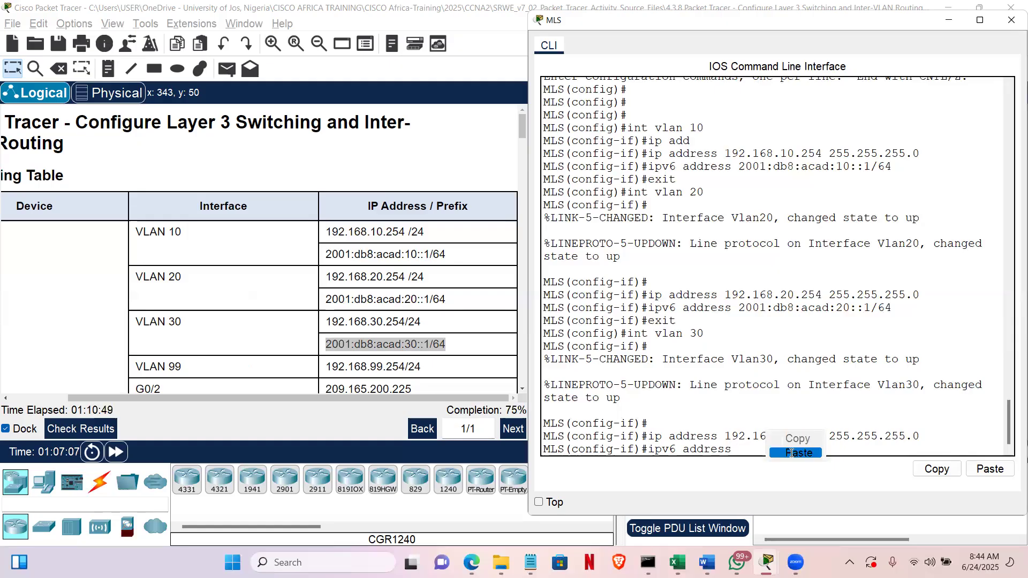
pyautogui.press('Return')
pyautogui.press('Return')
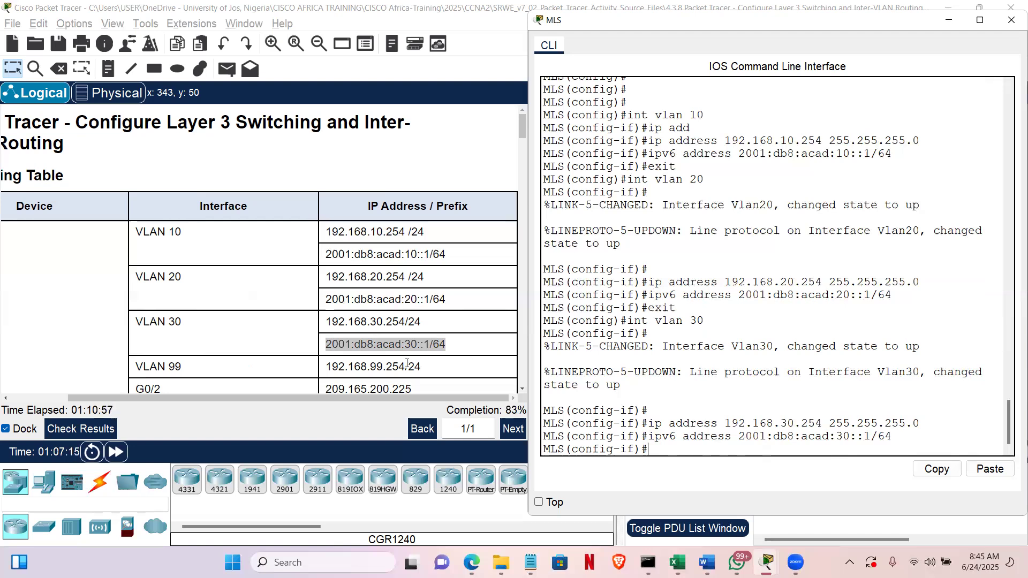
# Copy the VLAN 99 IPv4 address 192.168.99.254 from the addressing table and return to the MLS command line
pyautogui.click(383, 370)
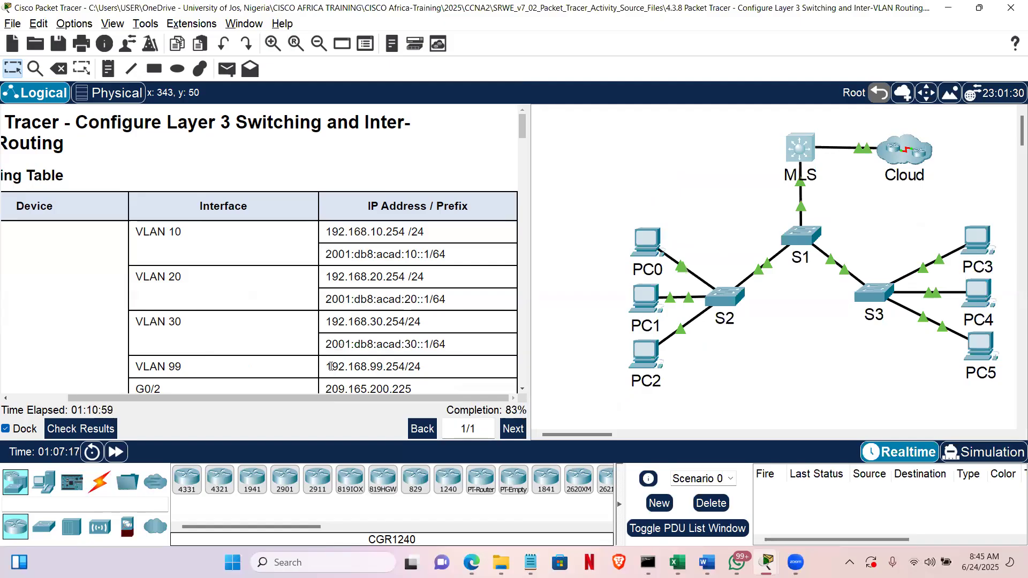
pyautogui.moveTo(326, 367); pyautogui.dragTo(407, 367)
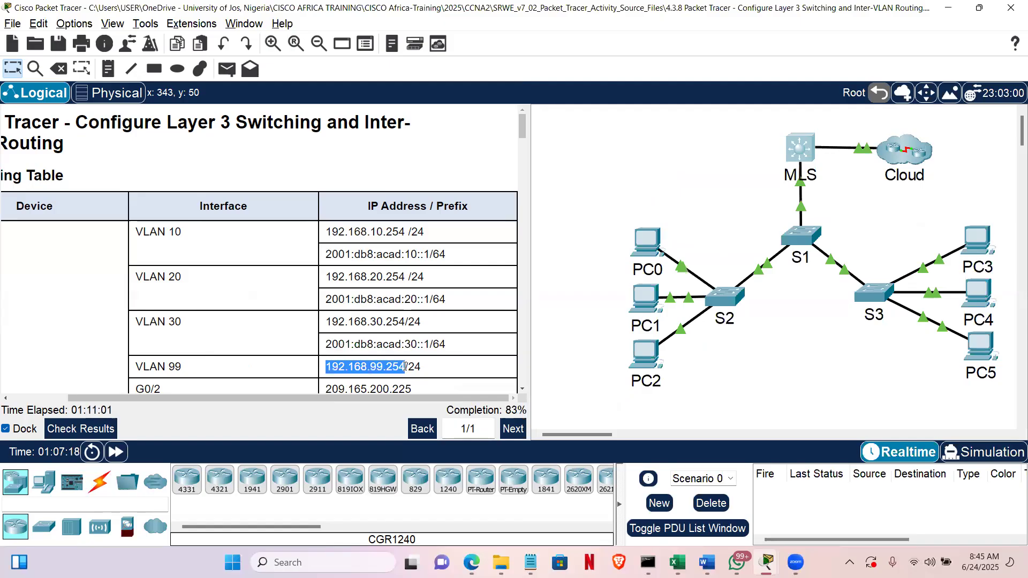
pyautogui.rightClick(394, 369)
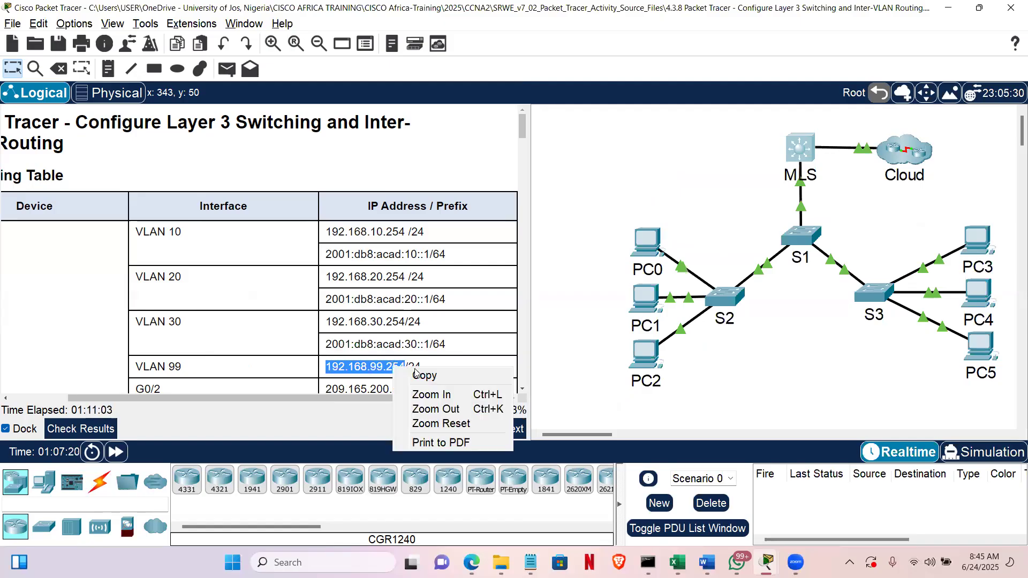
pyautogui.click(417, 371)
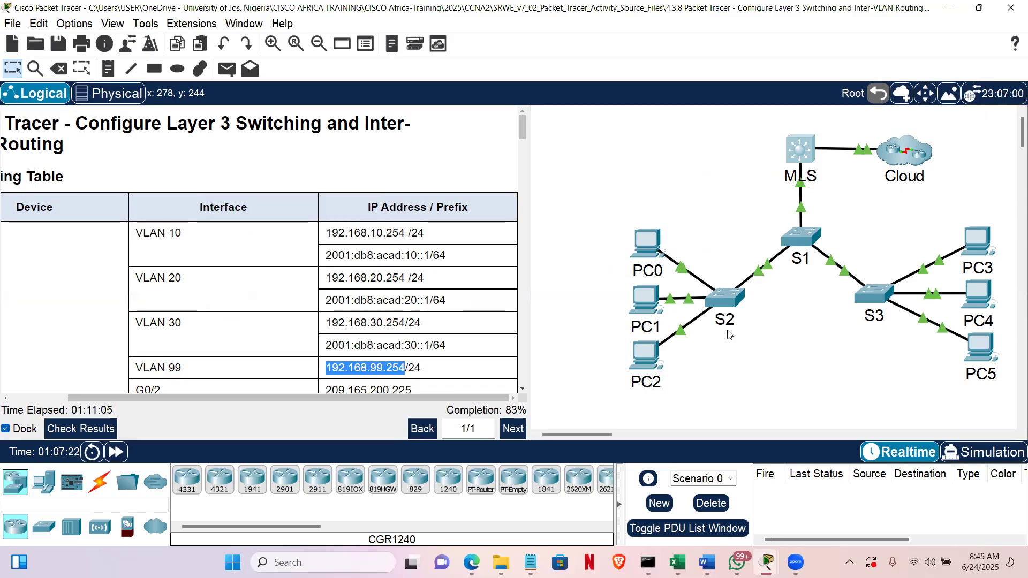
pyautogui.hotkey('alt', 'Tab')
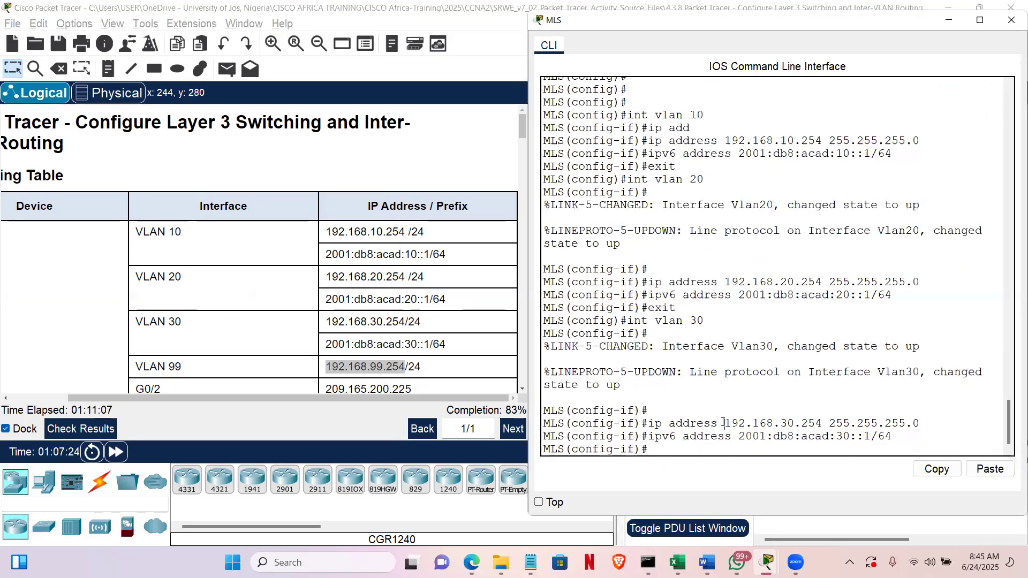
# Leave the VLAN 30 interface and enter interface configuration mode for VLAN 99 on MLS
pyautogui.write('exit')
pyautogui.press('Return')
pyautogui.write('ig)#i')
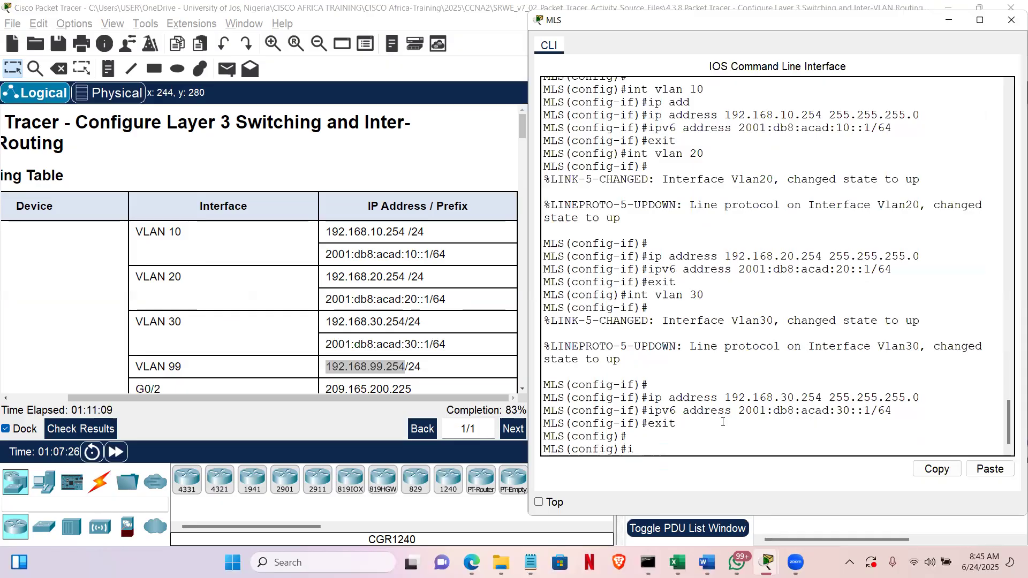
pyautogui.write('nt vlan 99')
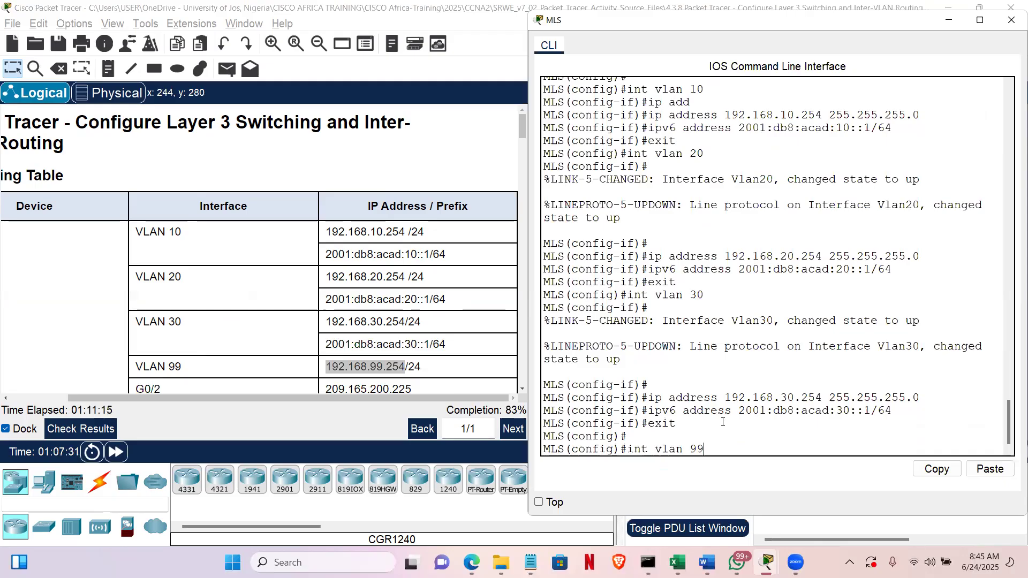
pyautogui.press('Return')
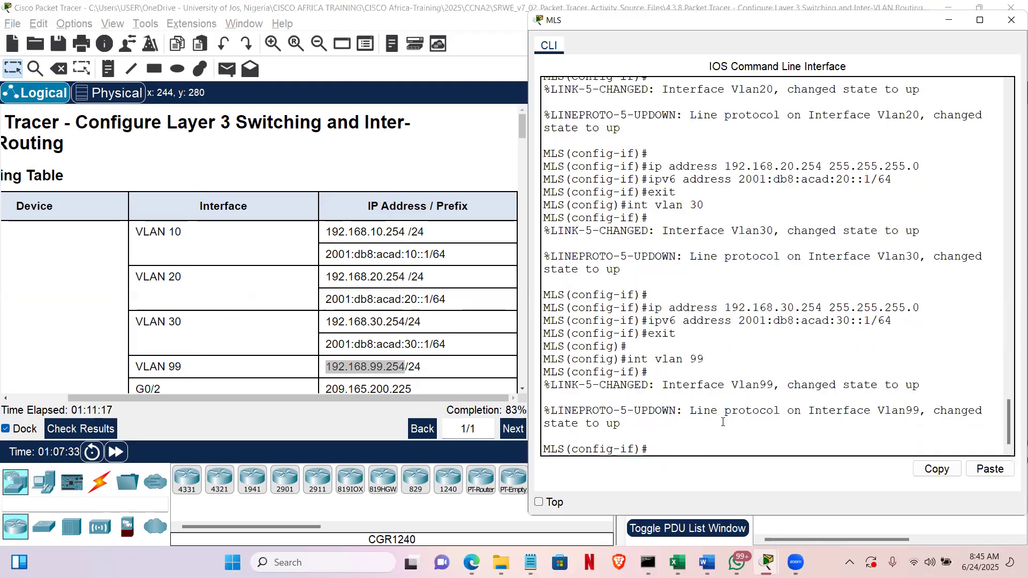
pyautogui.press('Return')
pyautogui.press('Return')
# Assign the copied IPv4 address 192.168.99.254 with mask 255.255.255.0 to the VLAN 99 interface on MLS
pyautogui.write('ip')
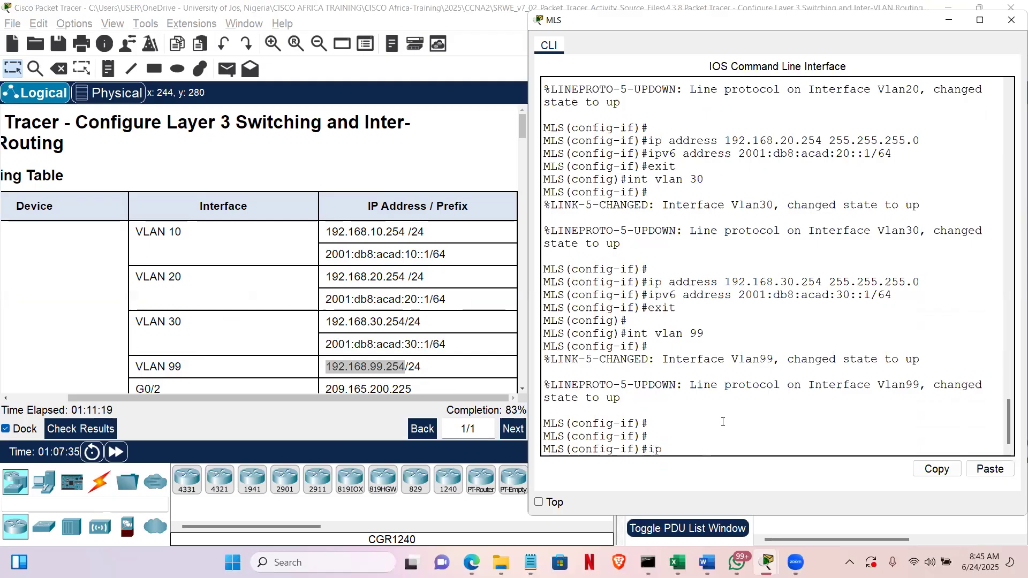
pyautogui.write(' address')
pyautogui.rightClick(752, 443)
pyautogui.click(752, 444)
pyautogui.write('255')
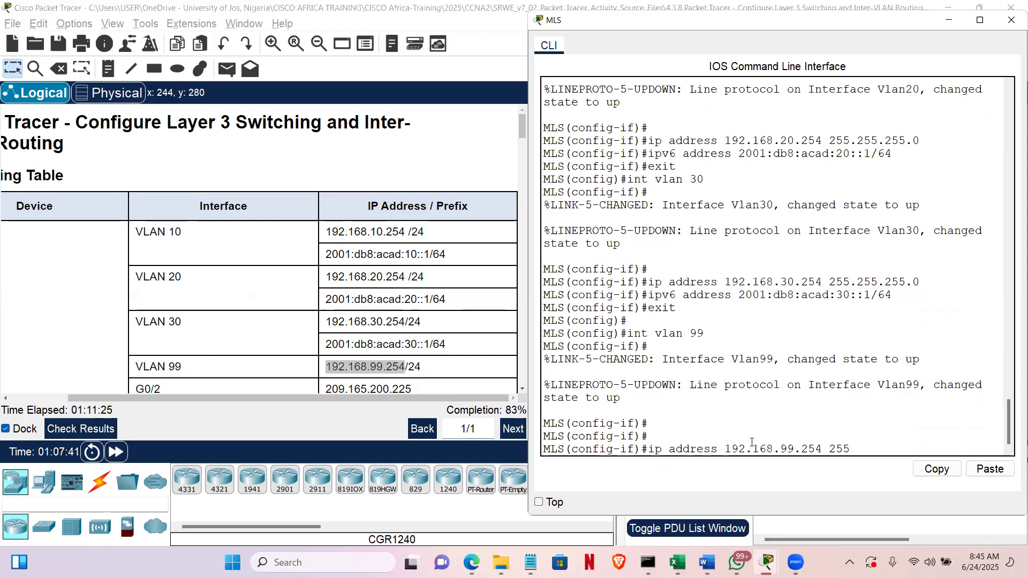
pyautogui.write('.255.255.0')
pyautogui.press('Return')
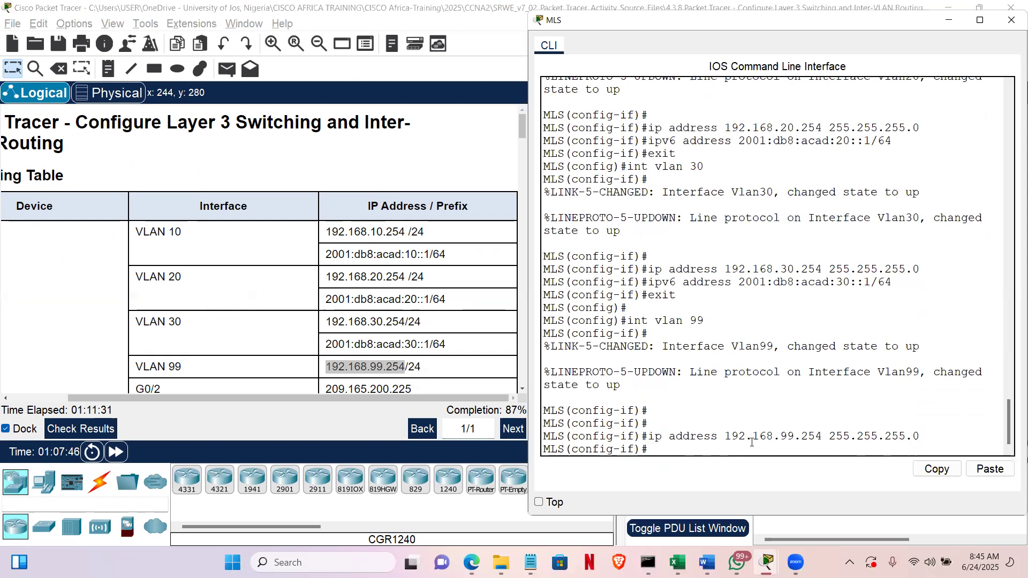
# Check the remaining MLS entries in the addressing table, and exit configuration mode on MLS to privileged EXEC mode
pyautogui.click(521, 392)
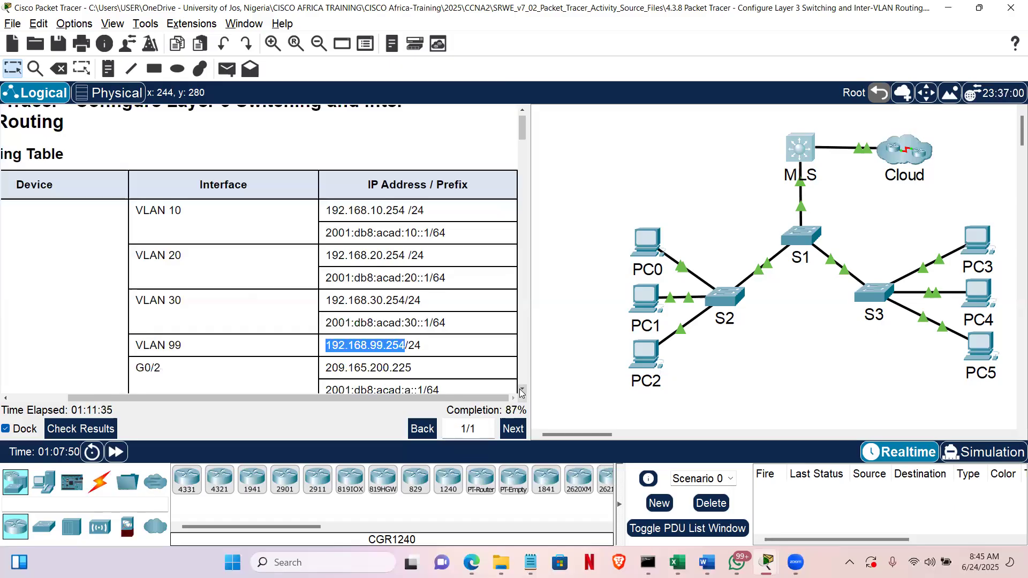
pyautogui.click(521, 392)
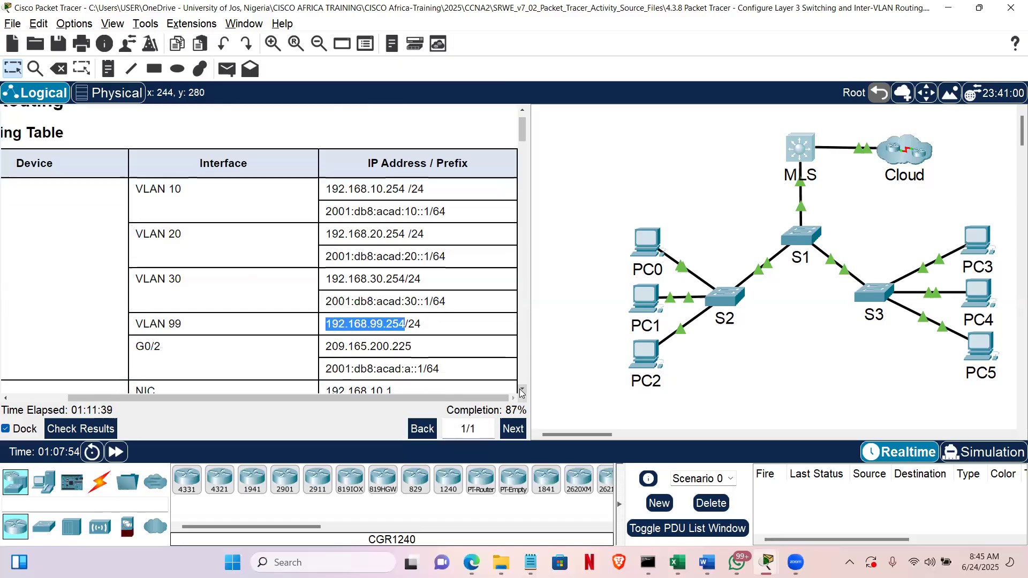
pyautogui.scroll(-1, 197, 330)
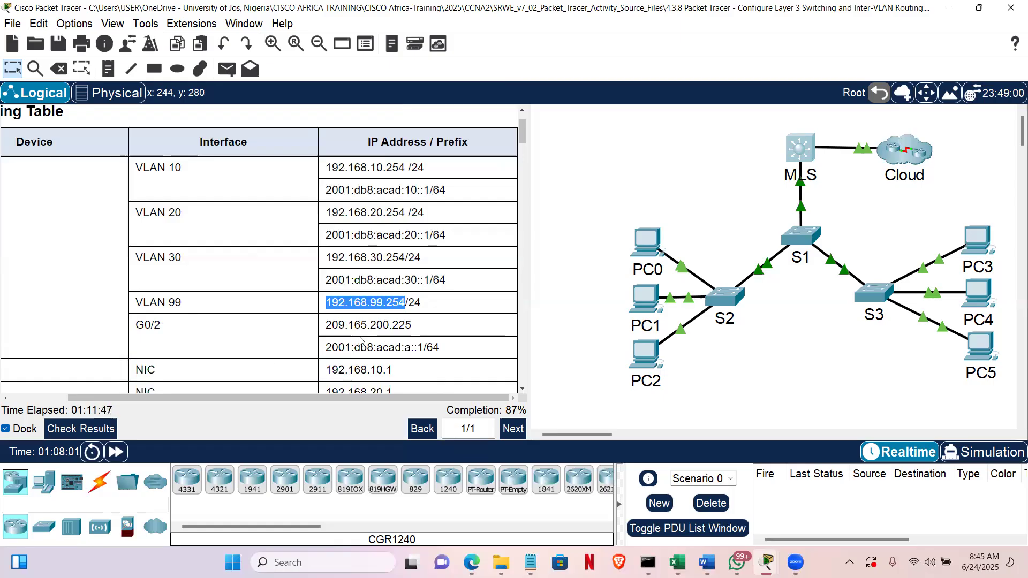
pyautogui.click(803, 150)
pyautogui.click(691, 412)
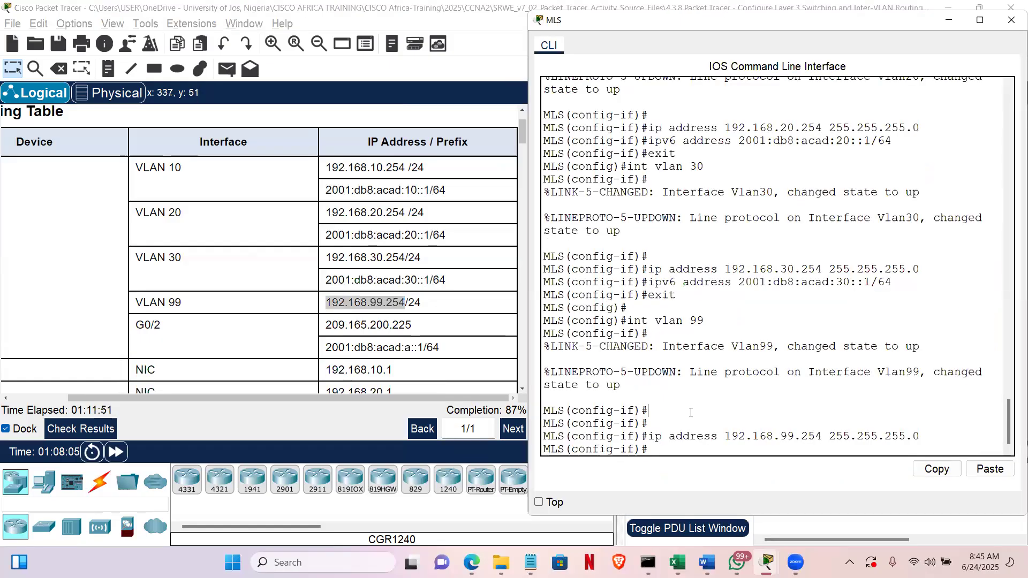
pyautogui.write('exit')
pyautogui.press('Return')
pyautogui.write('exit')
pyautogui.press('Return')
pyautogui.press('Return')
pyautogui.press('Return')
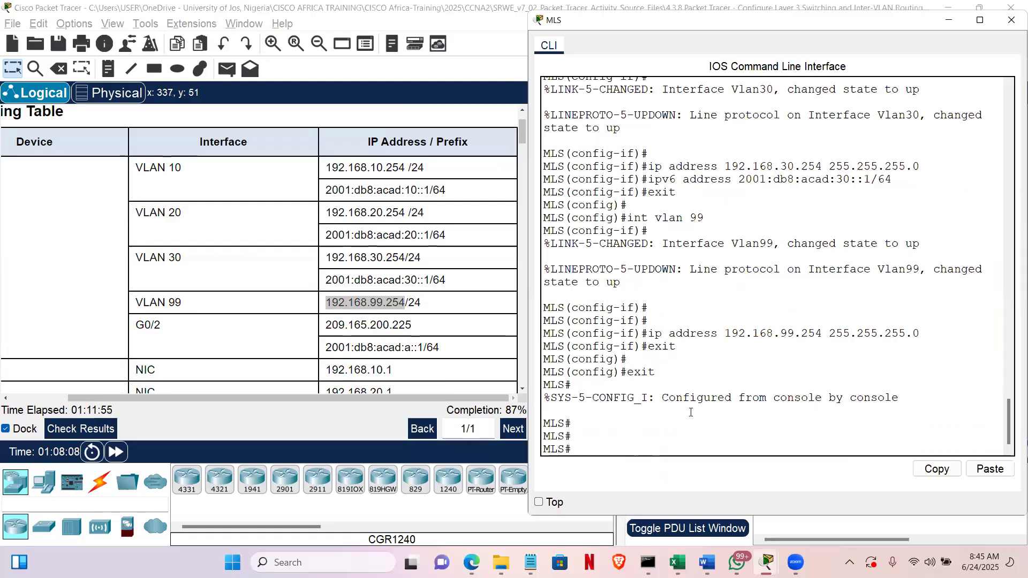
# Display the brief IP interface summary on MLS through to its VLAN interface entries
pyautogui.write('sh ip int br')
pyautogui.press('Return')
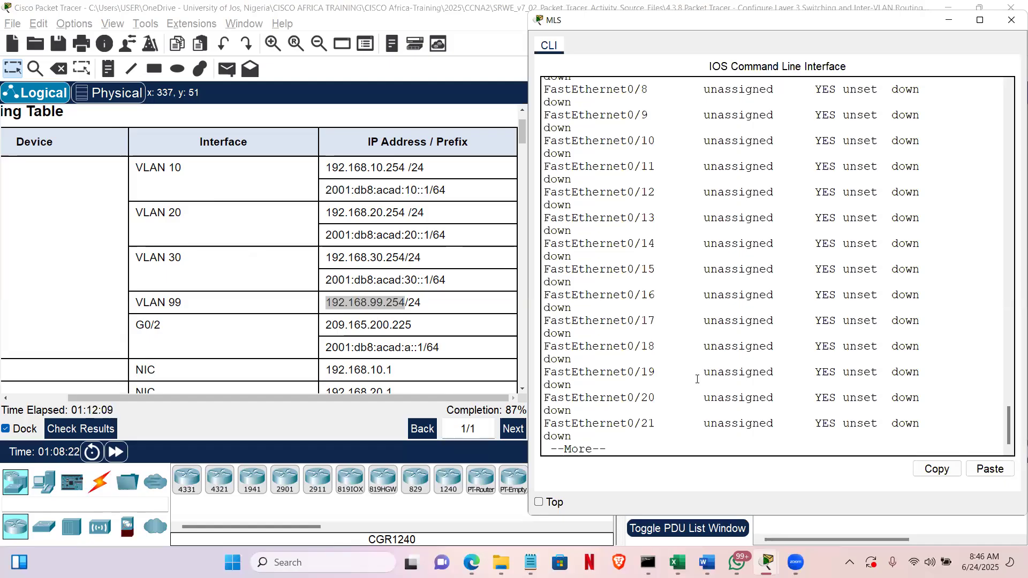
pyautogui.press('space')
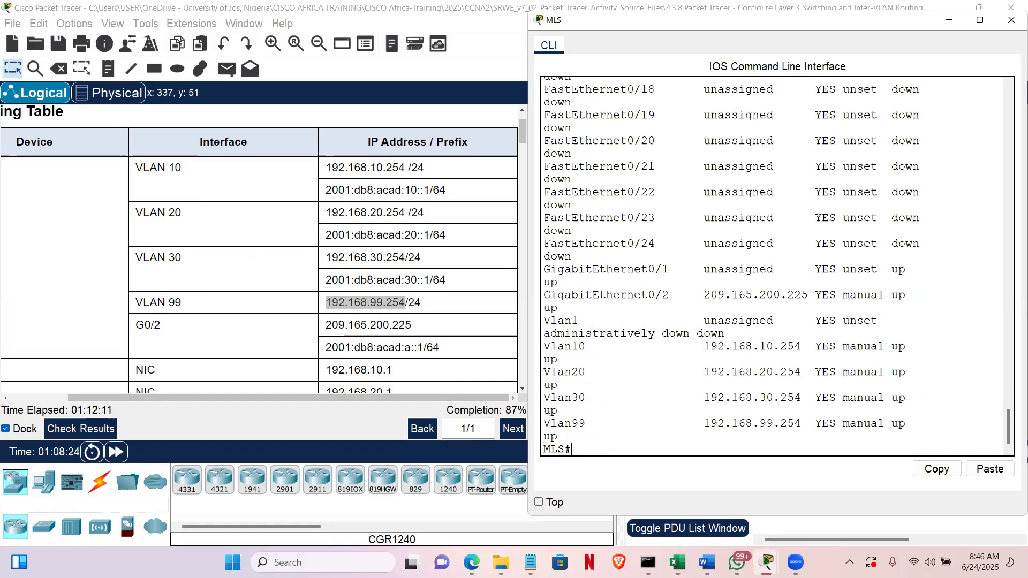
# Check the GigabitEthernet0/2 entry in the MLS summary, and copy G0/2's IPv6 address 2001:db8:acad:a::1/64 from the addressing table
pyautogui.moveTo(649, 296); pyautogui.dragTo(809, 296)
pyautogui.moveTo(875, 296); pyautogui.dragTo(890, 296)
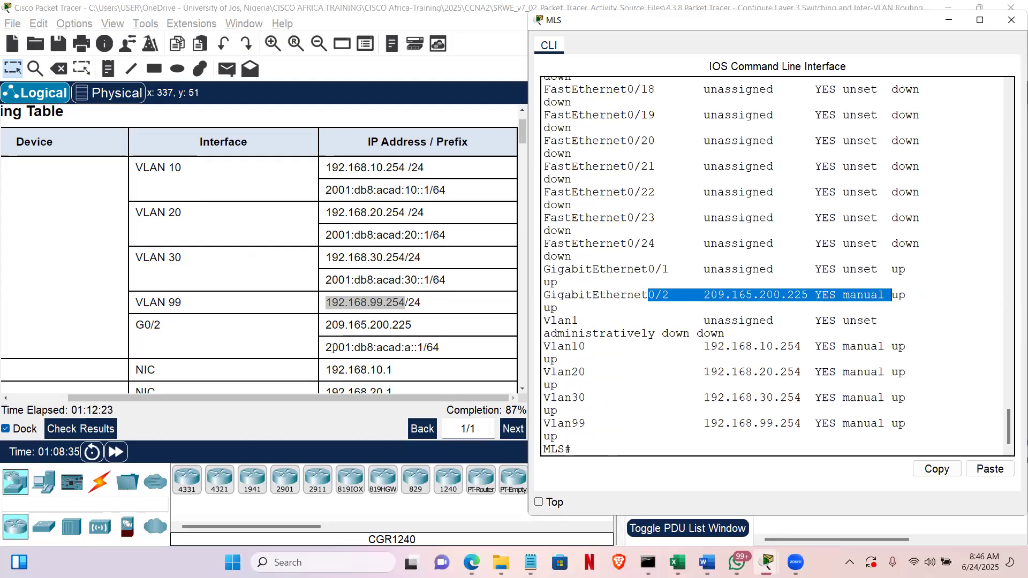
pyautogui.doubleClick(360, 350)
pyautogui.moveTo(448, 357); pyautogui.dragTo(449, 357)
pyautogui.hotkey('ctrl', 'c')
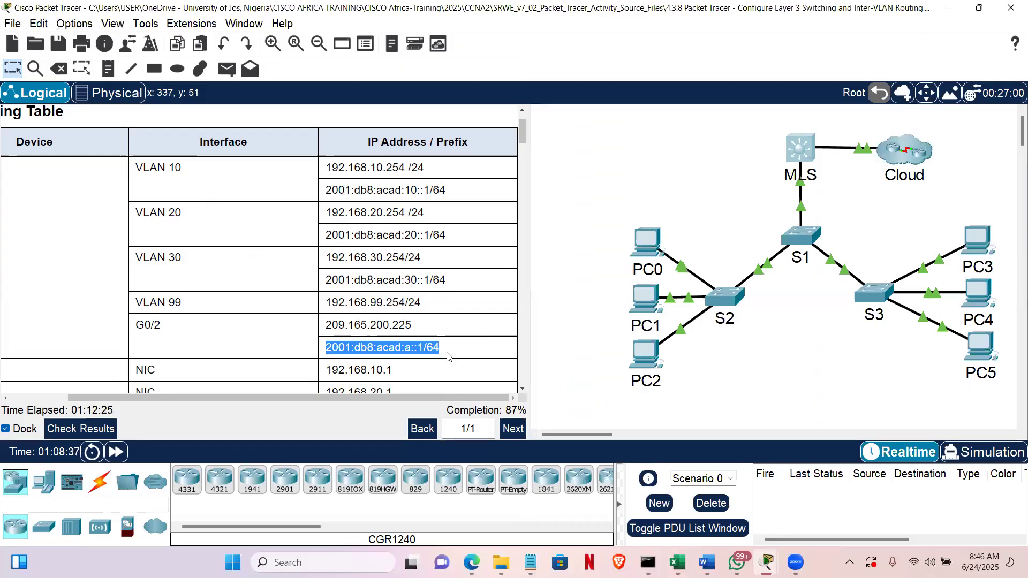
pyautogui.rightClick(436, 356)
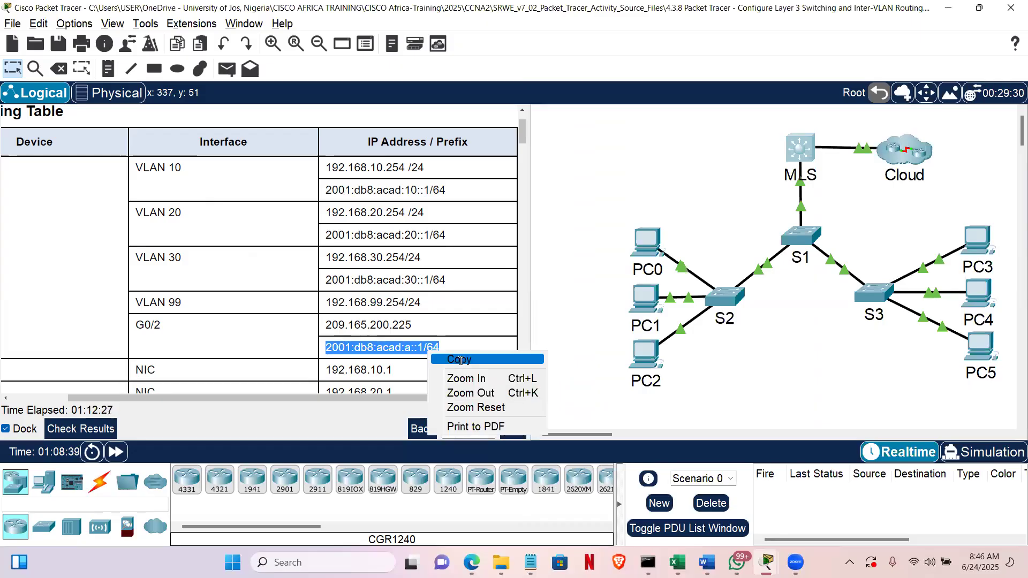
# Return to the MLS command line and enter global configuration mode
pyautogui.click(796, 159)
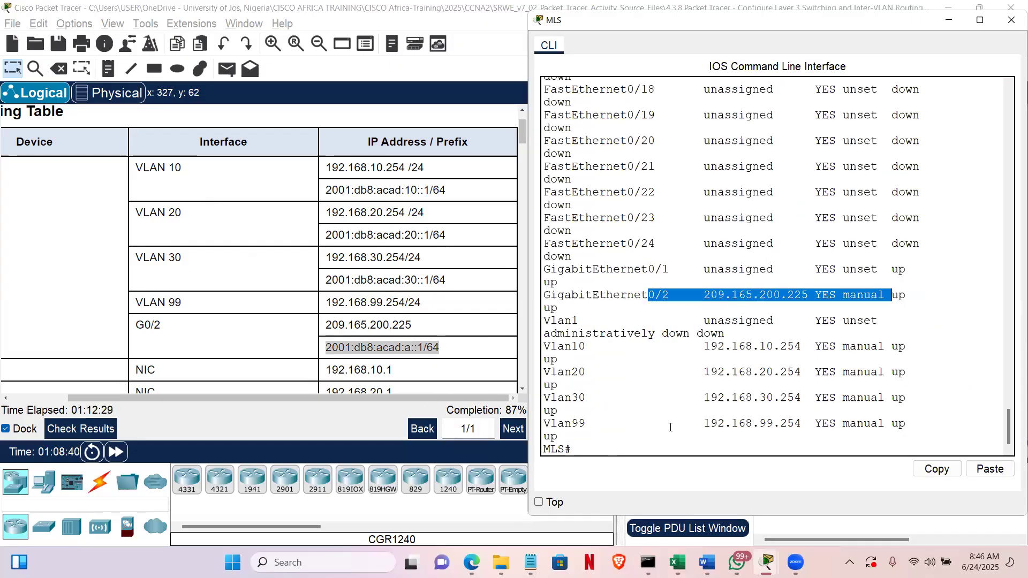
pyautogui.write('config t')
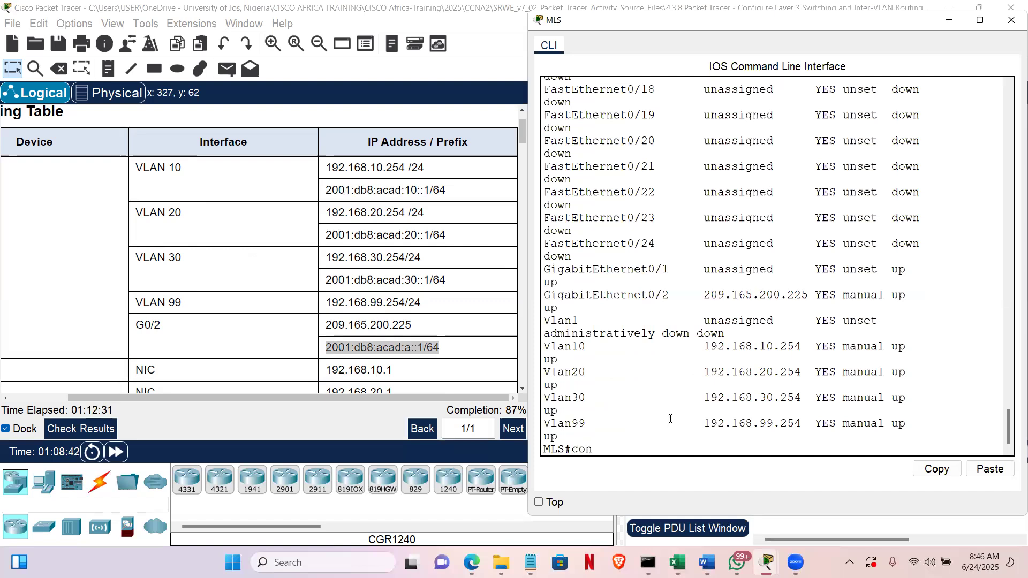
pyautogui.press('Return')
pyautogui.press('Return')
pyautogui.press('Return')
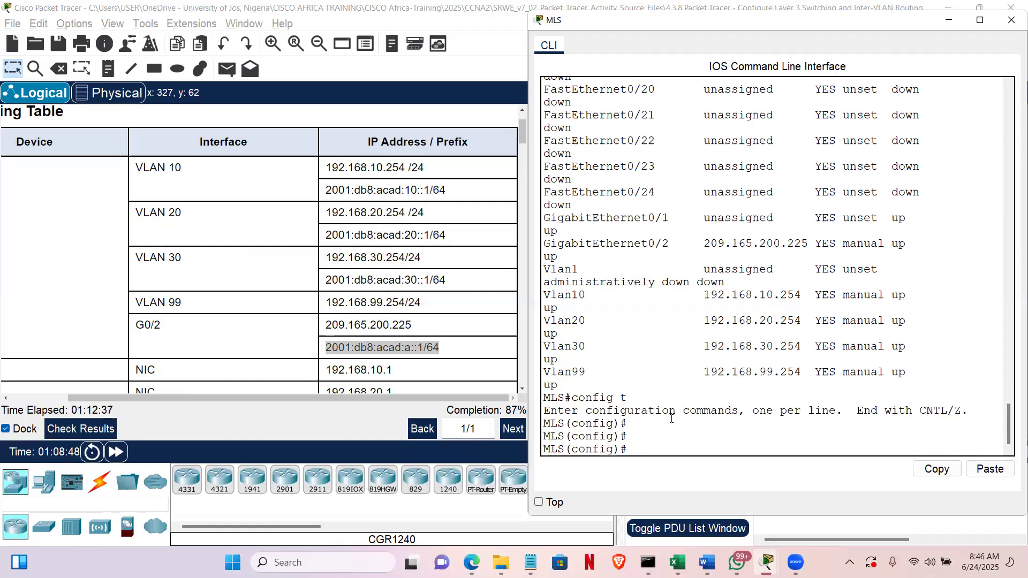
# Assign the copied IPv6 address 2001:db8:acad:a::1/64 to interface G0/2 on MLS
pyautogui.write('int g0/2')
pyautogui.press('Return')
pyautogui.write('ig-if)#i')
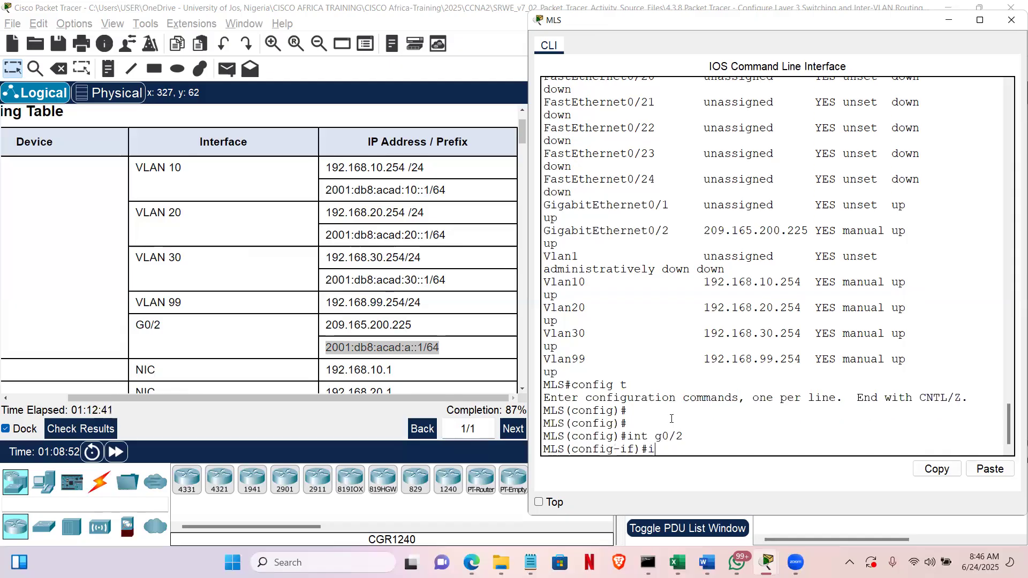
pyautogui.write('pv6 address')
pyautogui.hotkey('ctrl', 'v')
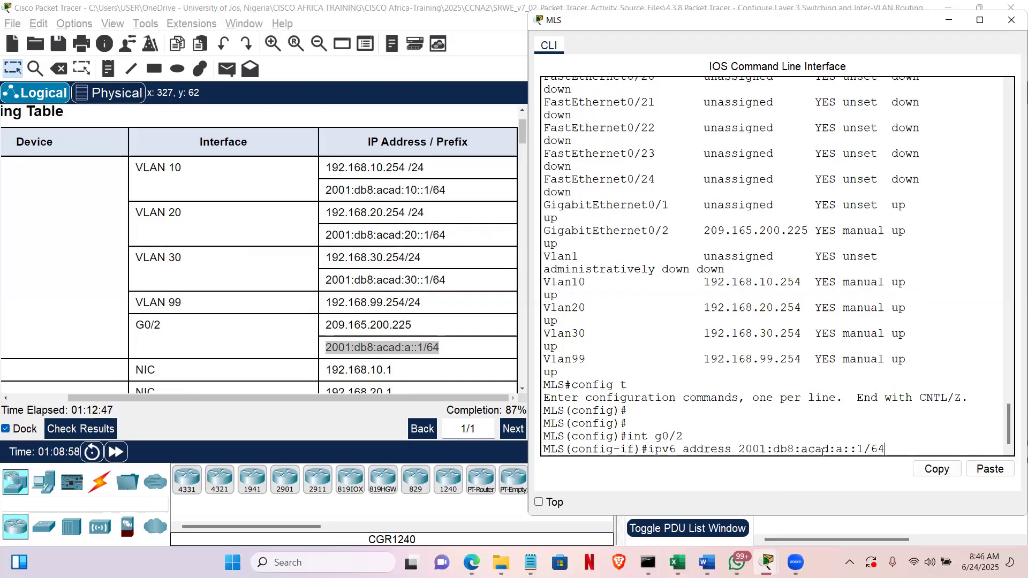
pyautogui.press('Return')
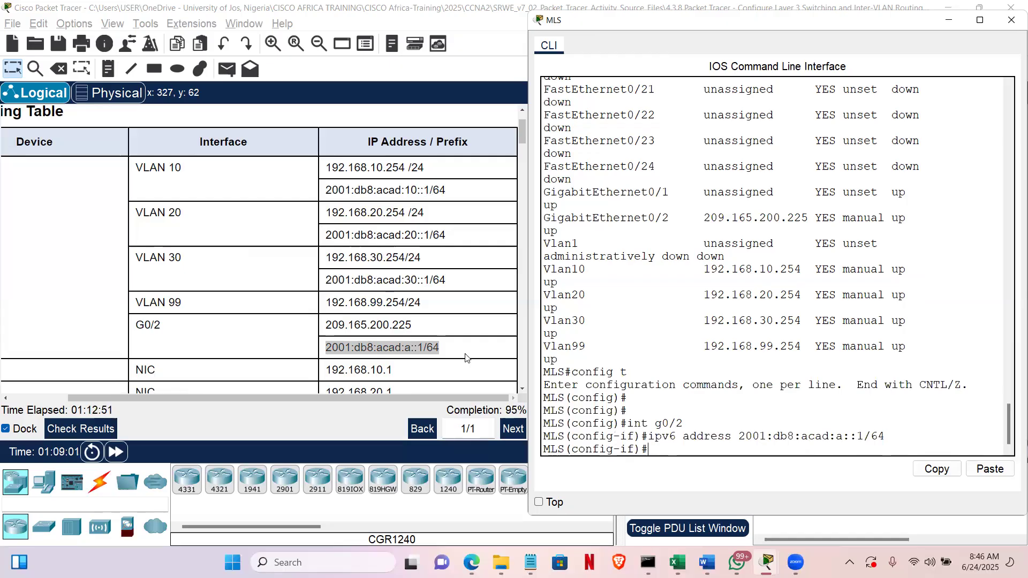
# Find the PC entries in the addressing table and check PC0's IP configuration against its entry
pyautogui.click(523, 392)
pyautogui.click(523, 393)
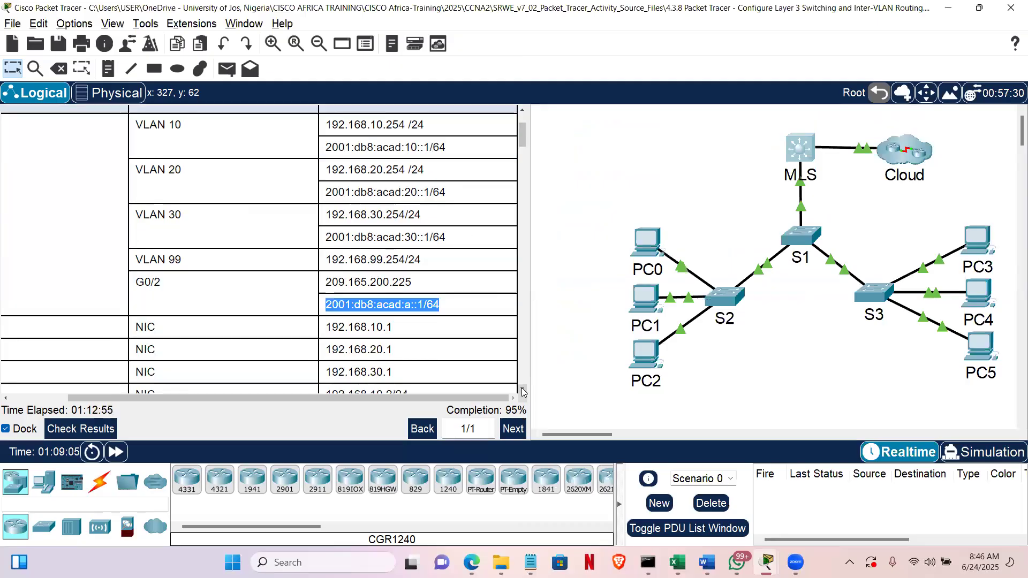
pyautogui.click(523, 392)
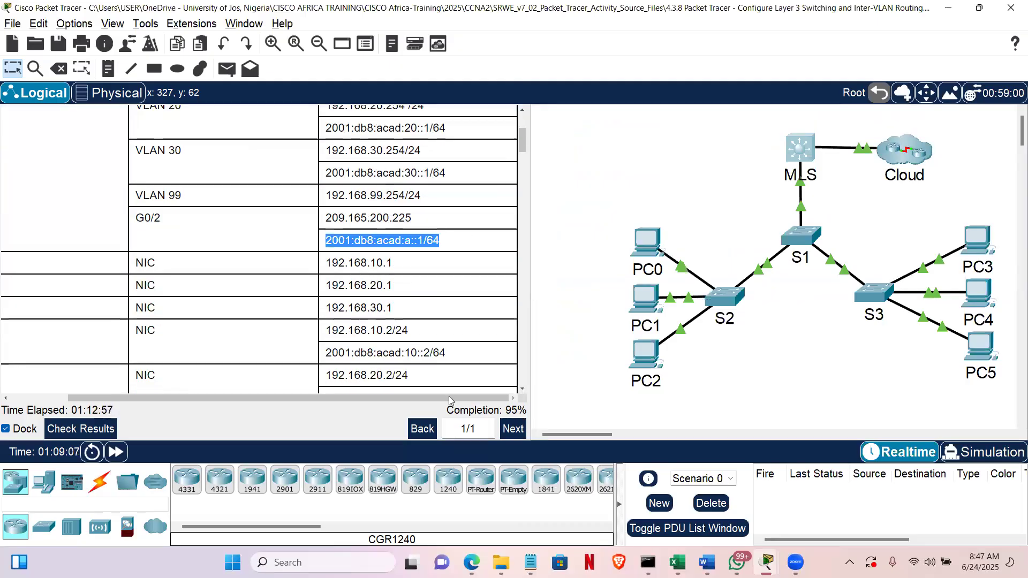
pyautogui.hscroll(-3, 337, 396)
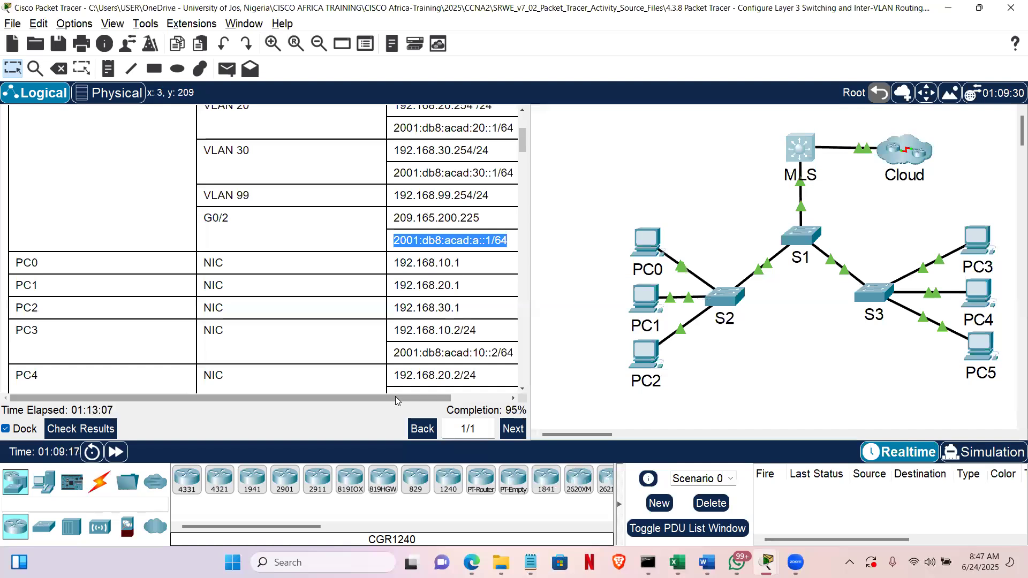
pyautogui.click(503, 397)
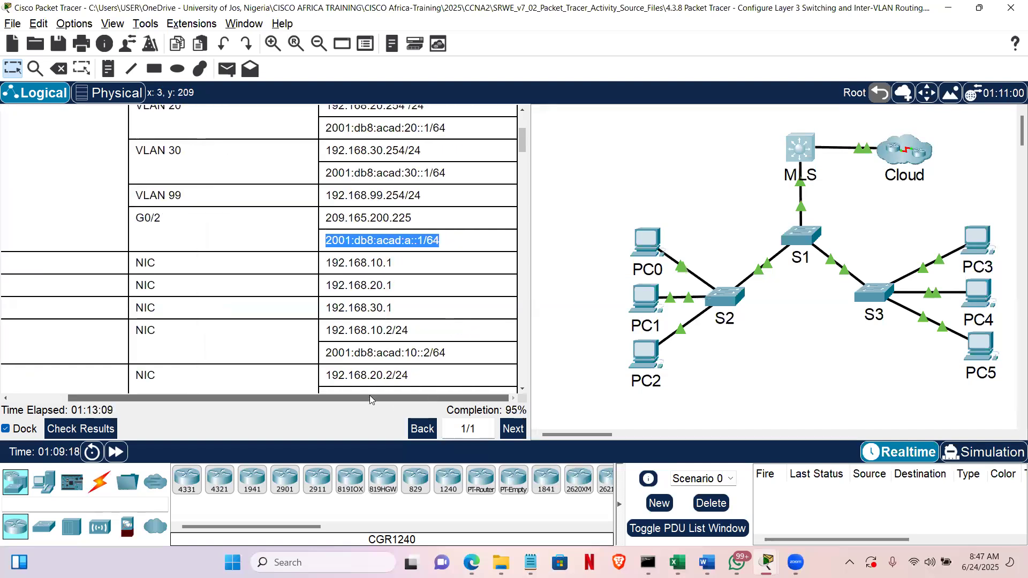
pyautogui.hscroll(-1, 362, 396)
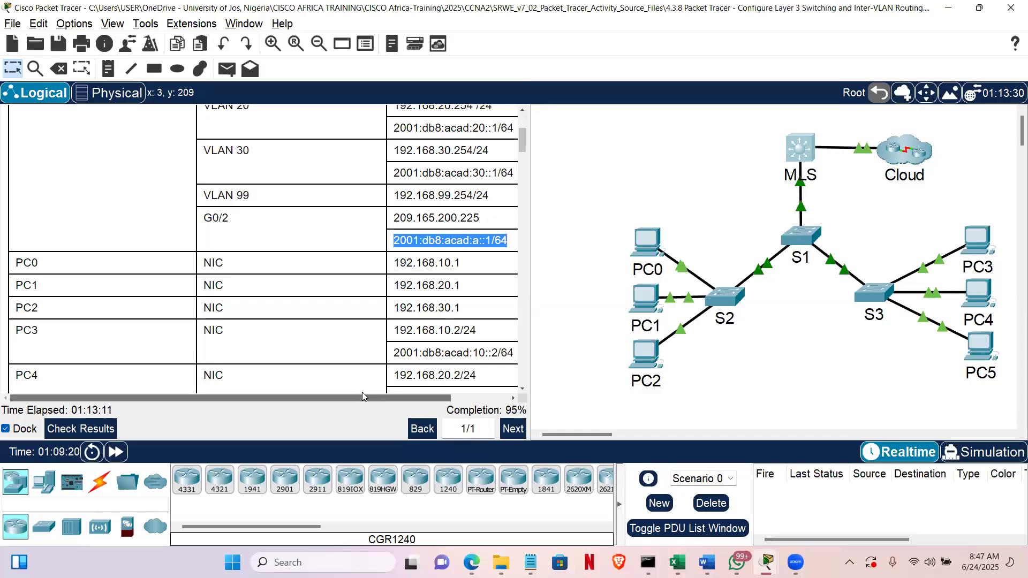
pyautogui.hscroll(1, 419, 387)
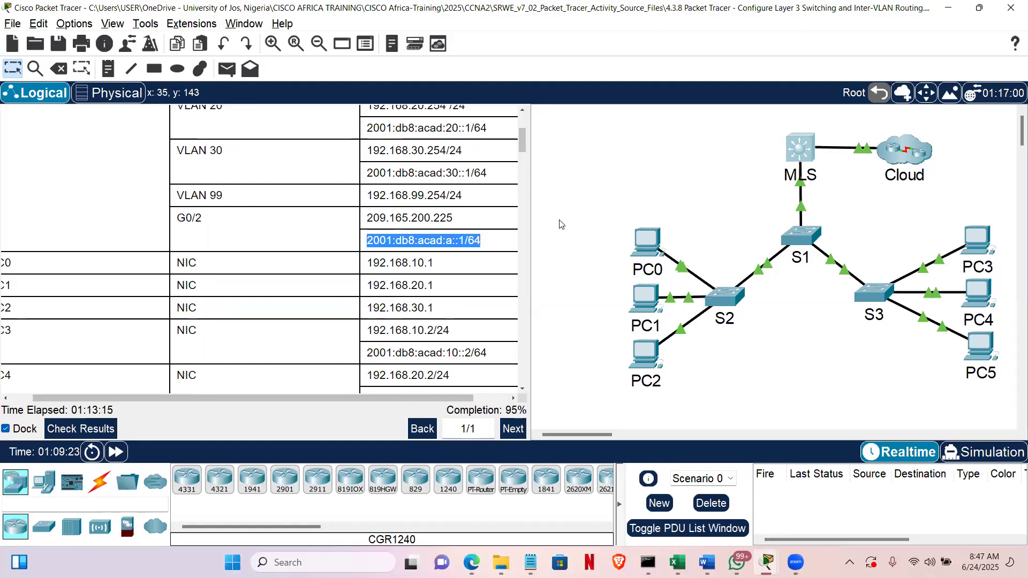
pyautogui.click(646, 219)
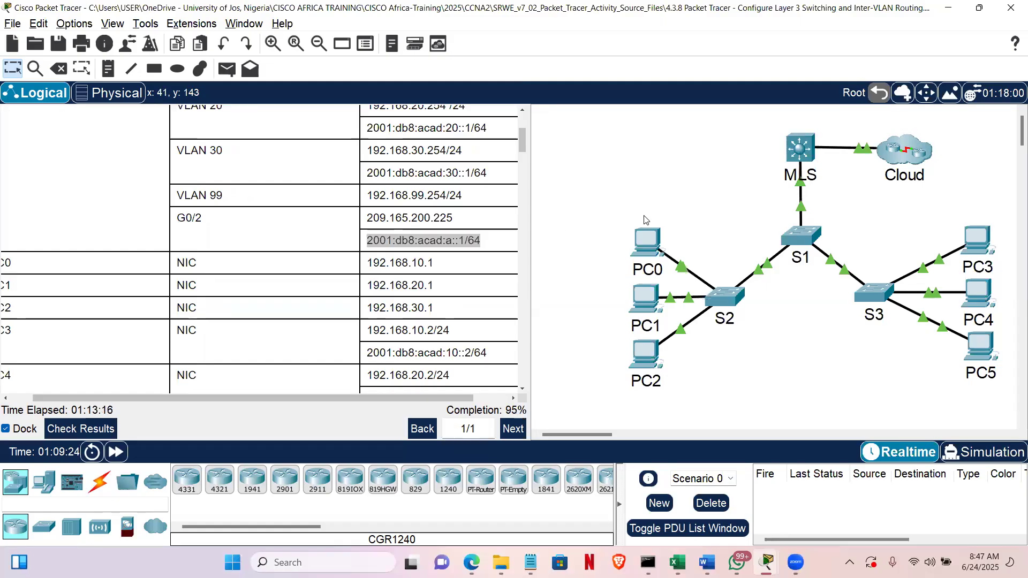
pyautogui.click(646, 247)
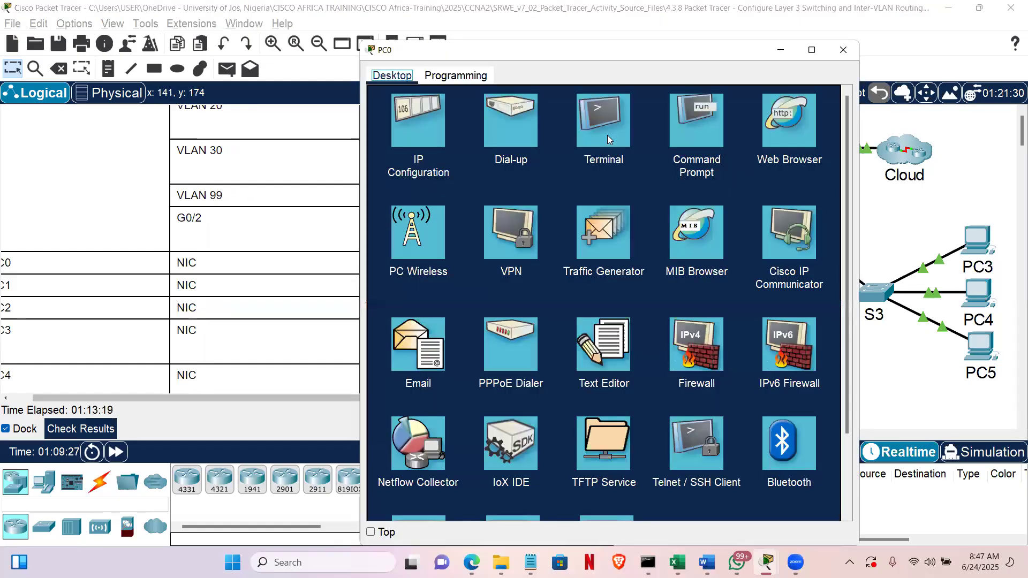
pyautogui.click(428, 114)
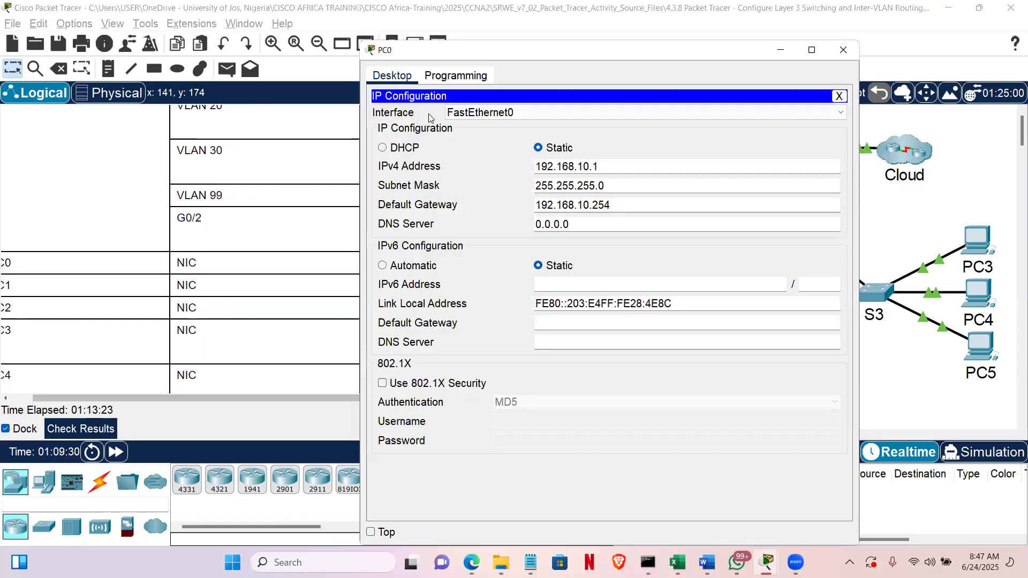
pyautogui.click(844, 51)
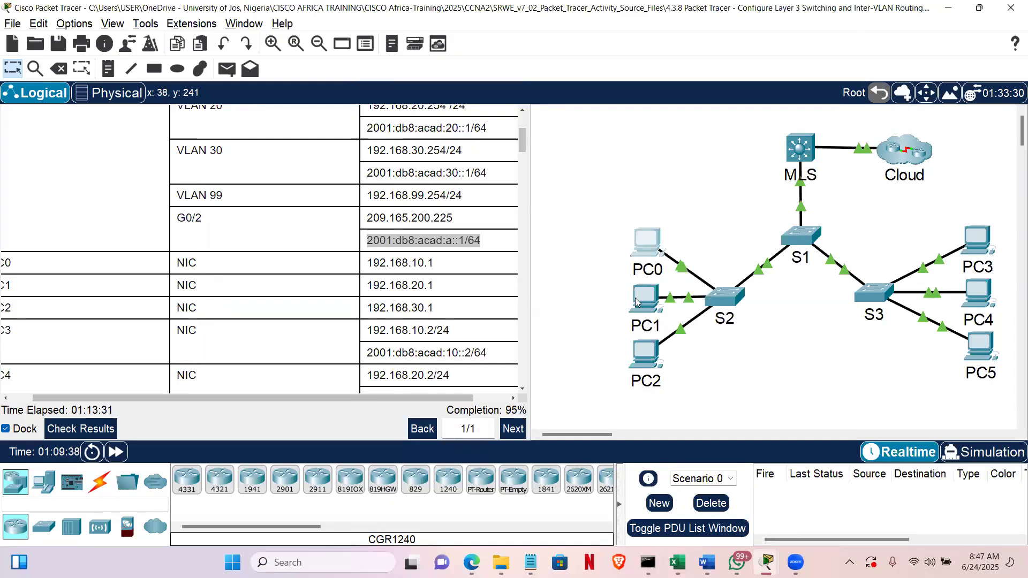
pyautogui.moveTo(640, 302)
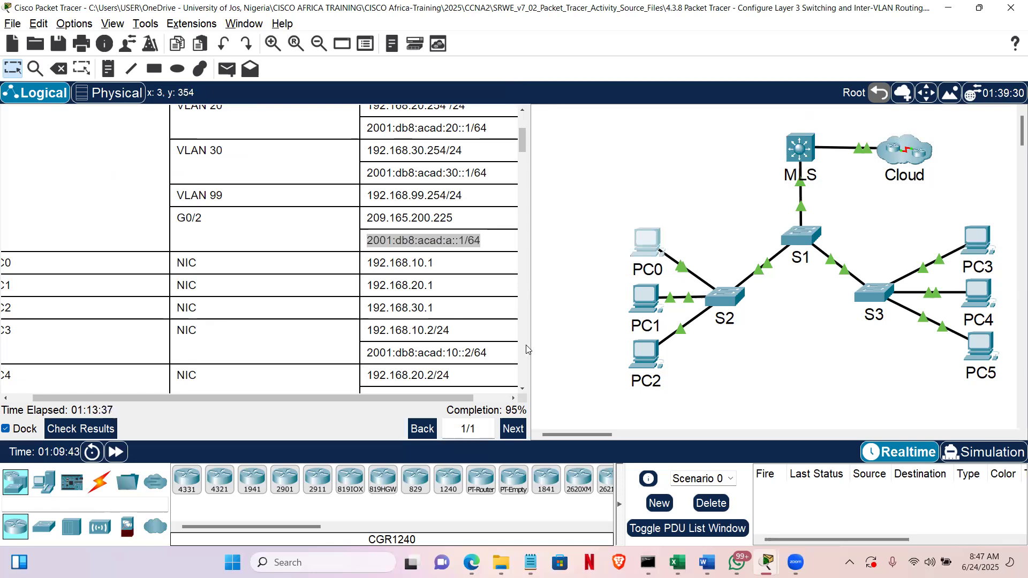
# Examine the addressing table entries for PC3 to PC5 and the VLAN 99 addresses of S1, S2 and S3
pyautogui.moveTo(331, 397); pyautogui.dragTo(150, 386)
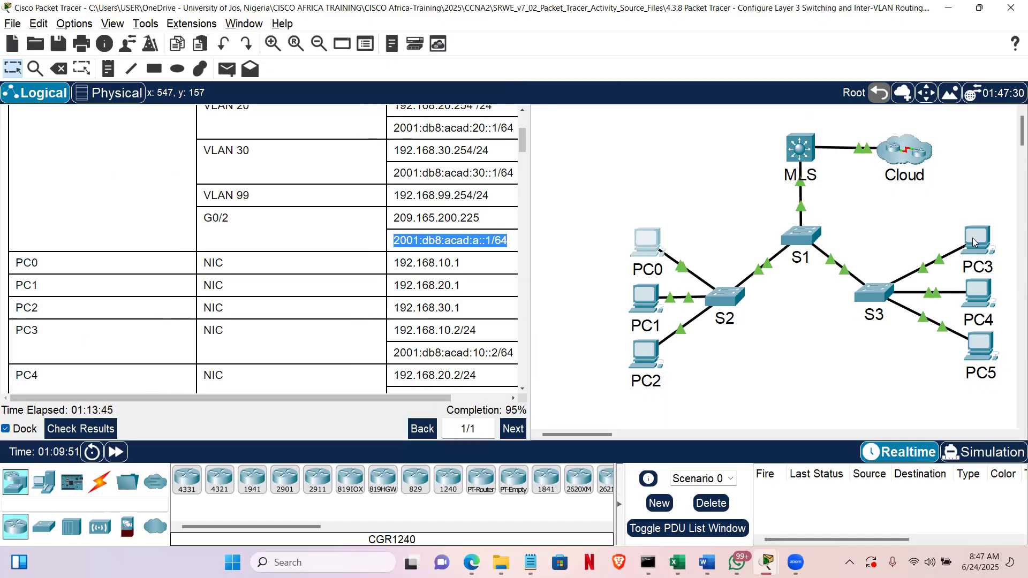
pyautogui.moveTo(973, 242)
pyautogui.click(523, 390)
pyautogui.click(523, 390)
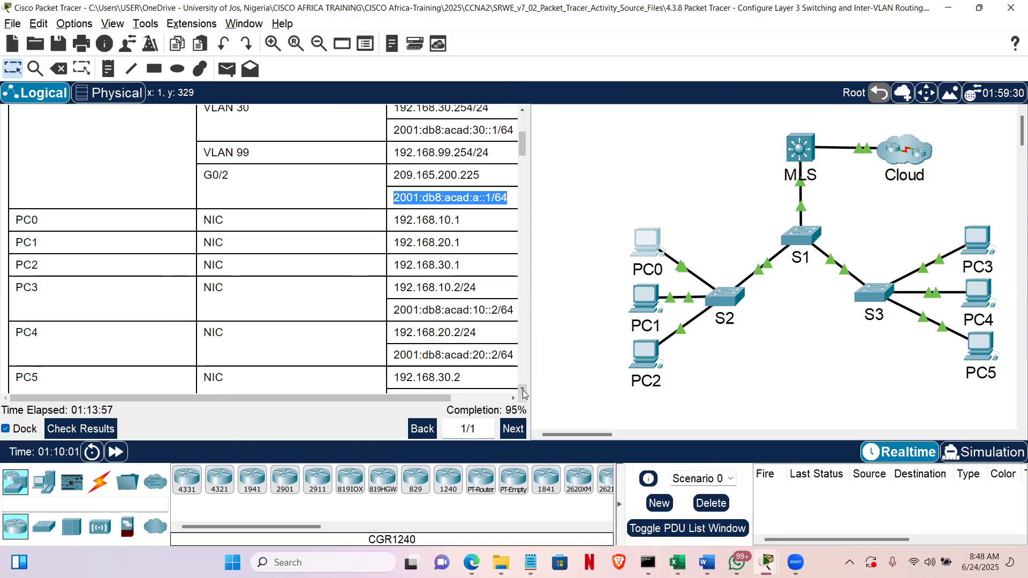
pyautogui.click(523, 390)
pyautogui.click(523, 390)
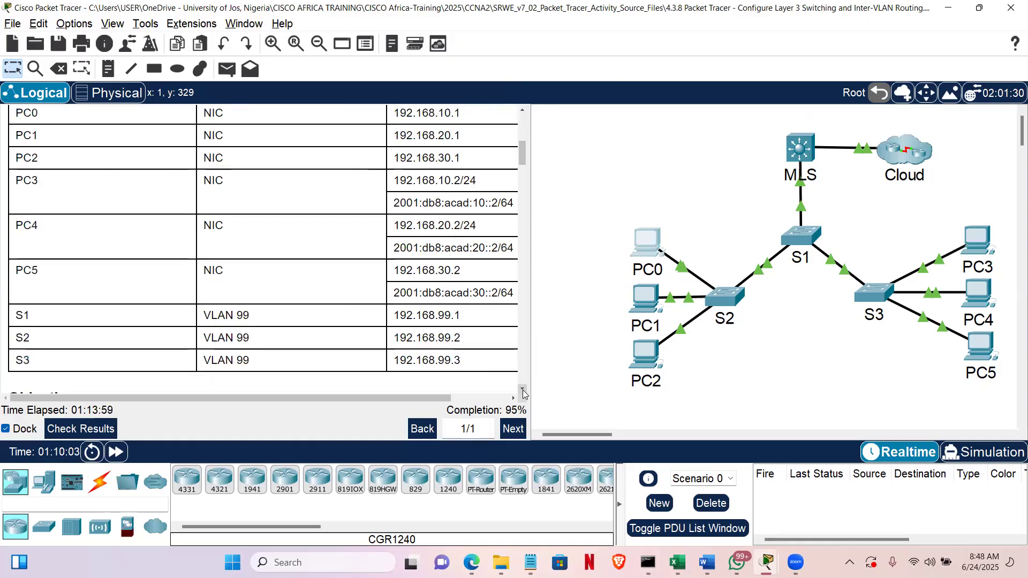
pyautogui.click(523, 391)
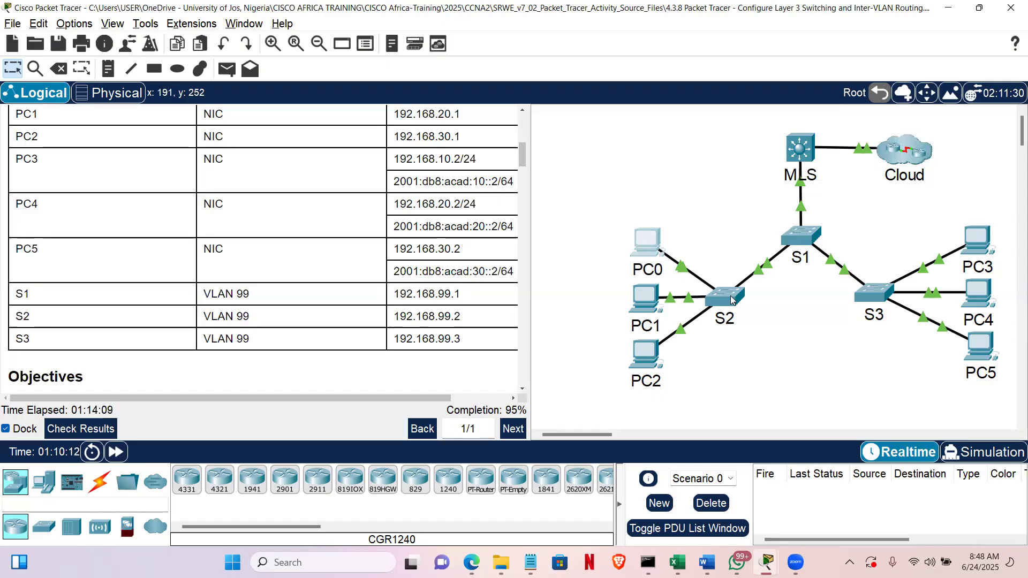
# Start a console session on switch S1 and enter privileged EXEC mode
pyautogui.click(802, 236)
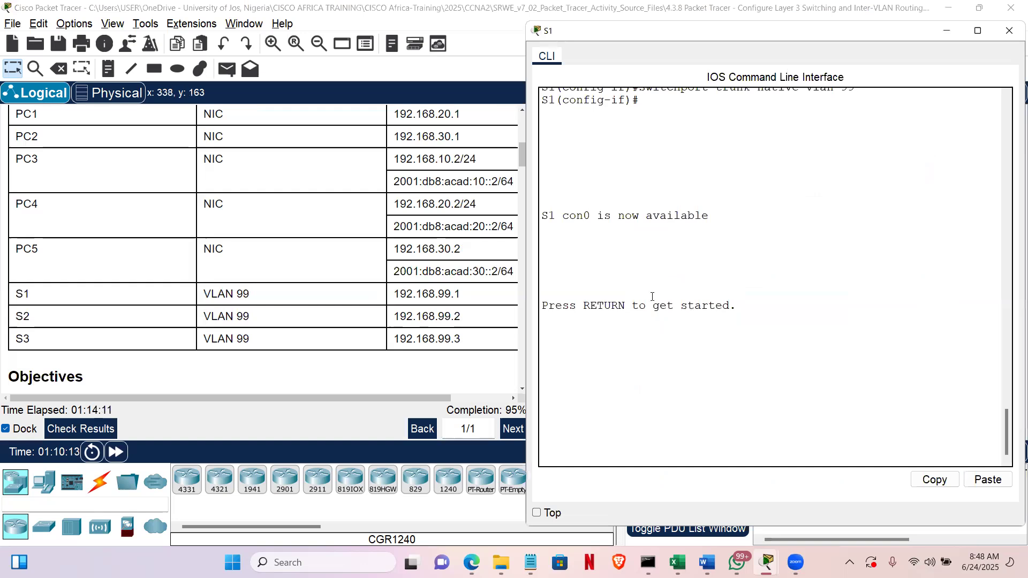
pyautogui.click(652, 296)
pyautogui.press('Return')
pyautogui.press('Return')
pyautogui.press('Return')
pyautogui.press('Return')
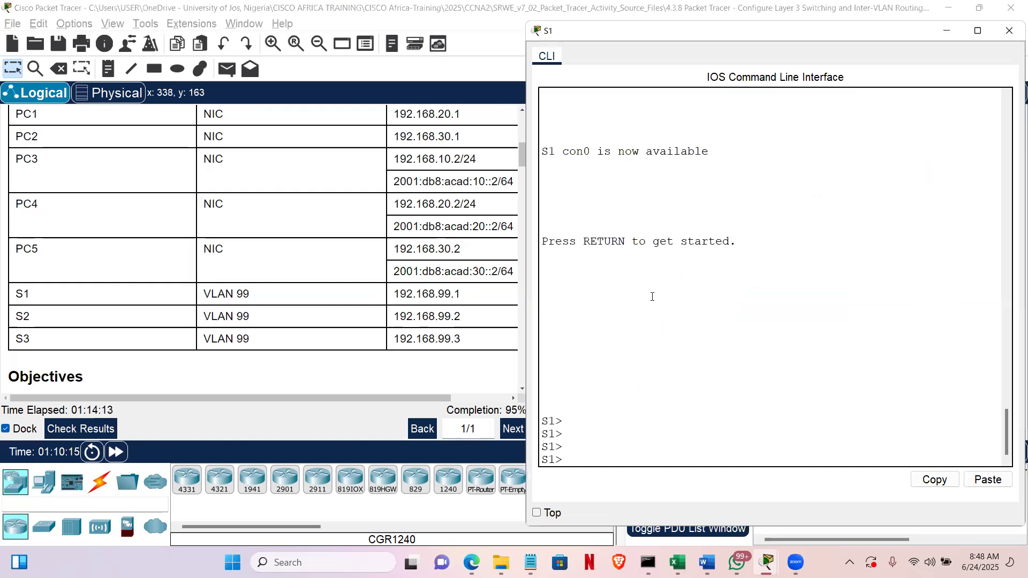
pyautogui.write('en')
pyautogui.press('Return')
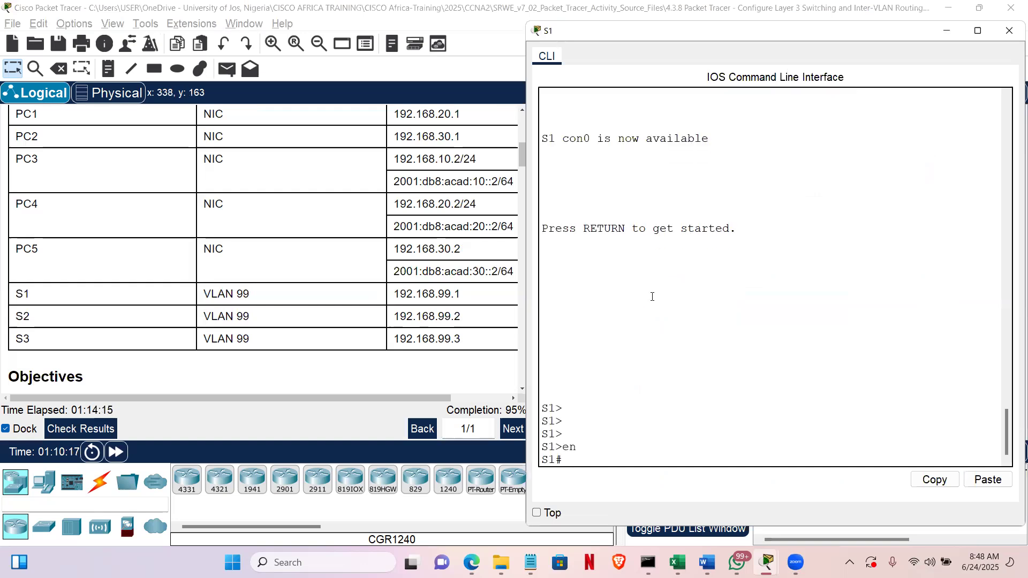
# Enter global configuration mode on S1 and go into the VLAN 99 interface configuration
pyautogui.write('config t')
pyautogui.press('Return')
pyautogui.press('Return')
pyautogui.press('Return')
pyautogui.press('Return')
pyautogui.press('Return')
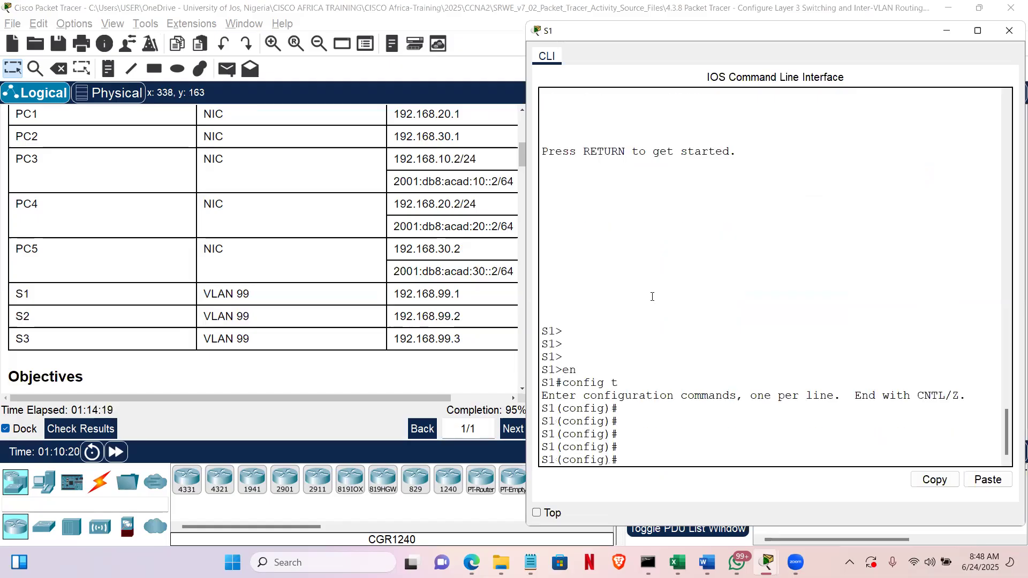
pyautogui.write('int vlan 99')
pyautogui.press('Return')
# Try to assign IPv4 address 192.168.99.1 to the VLAN 99 interface on S1 without a subnet mask
pyautogui.write('ip ad')
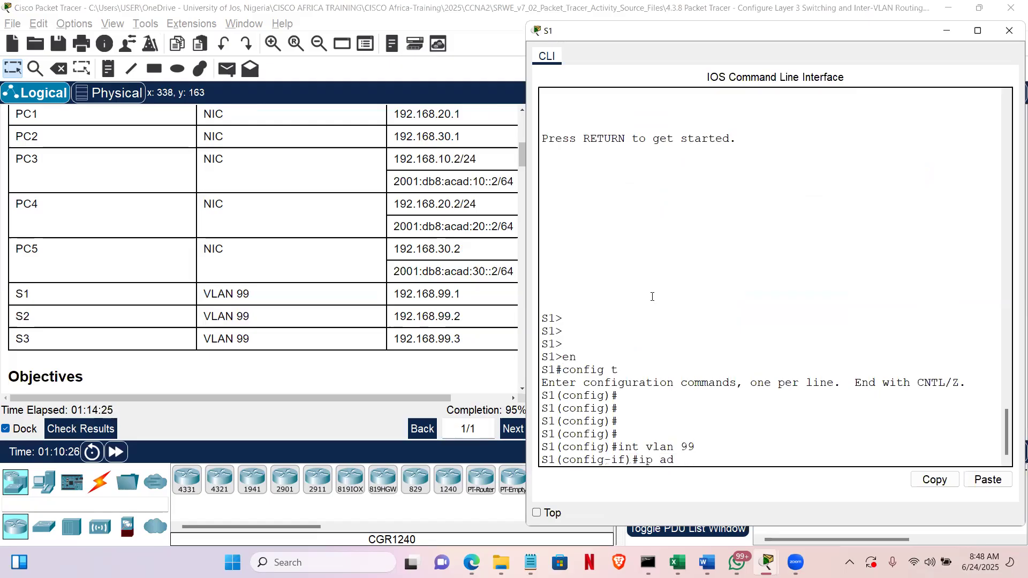
pyautogui.write('dress 192.168')
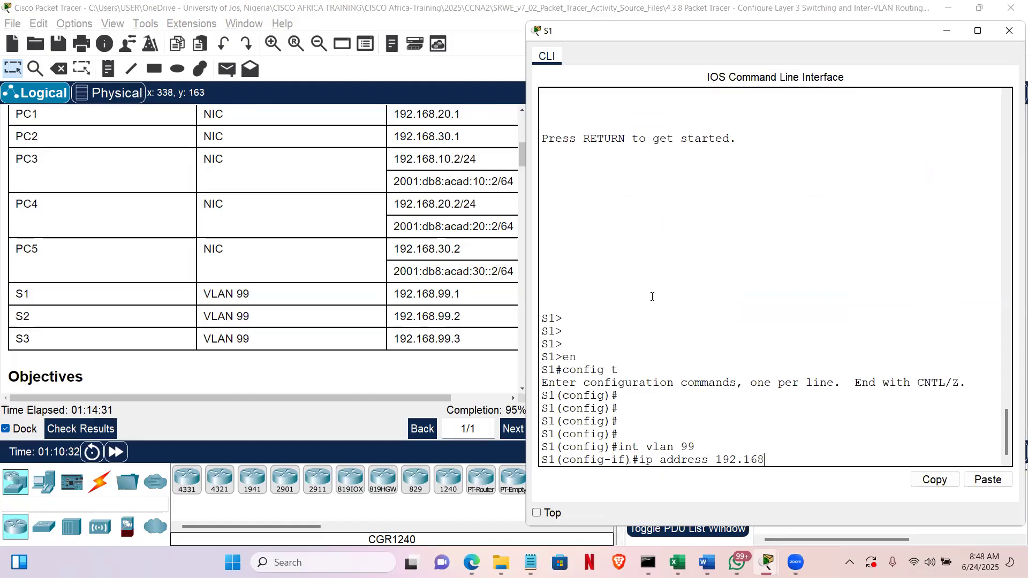
pyautogui.write('.99.1')
pyautogui.click(512, 399)
pyautogui.click(513, 399)
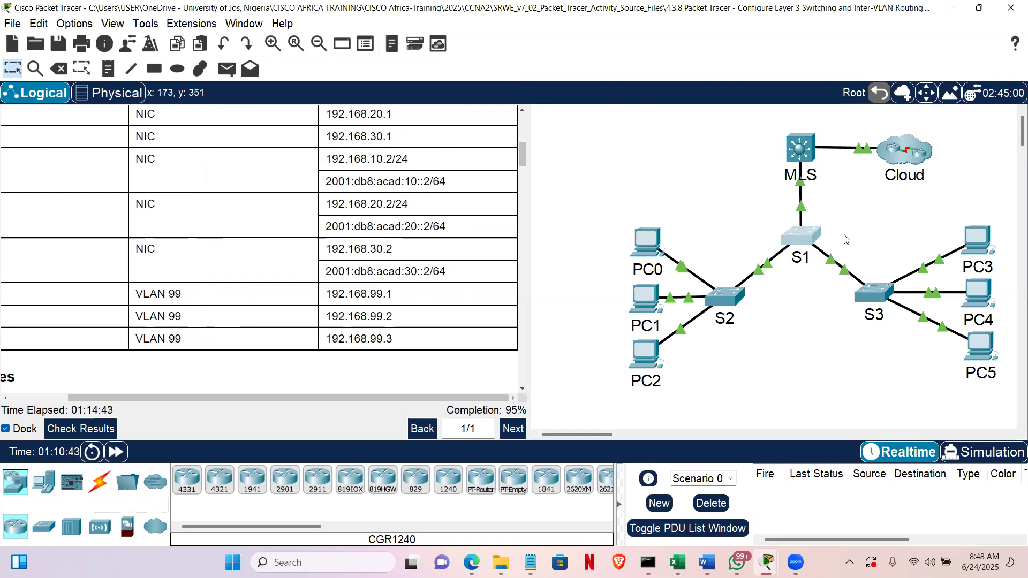
pyautogui.click(800, 244)
pyautogui.press('Return')
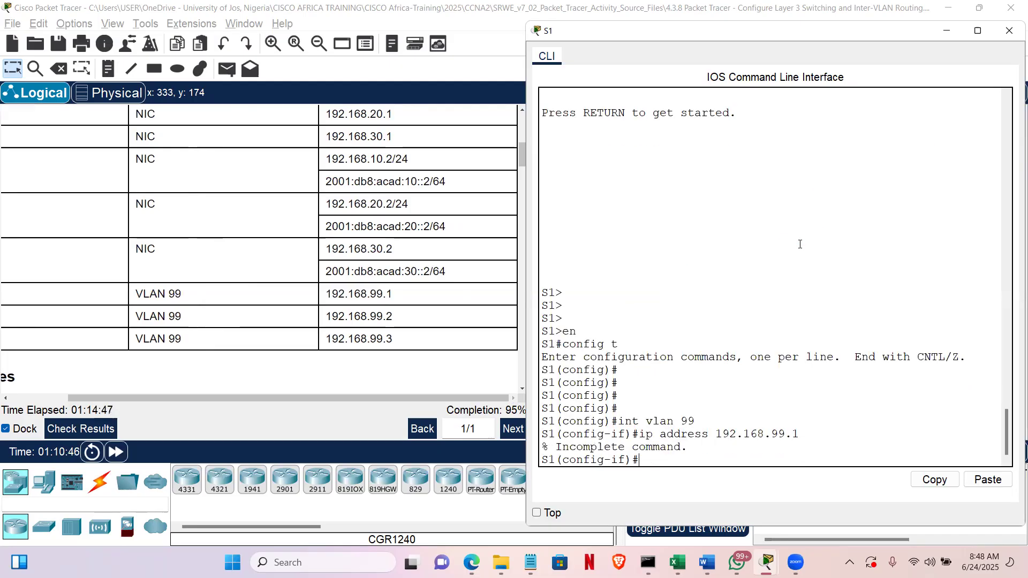
# Assign IPv4 address 192.168.99.1 with subnet mask 255.255.255.0 to the VLAN 99 interface on S1
pyautogui.press('Up')
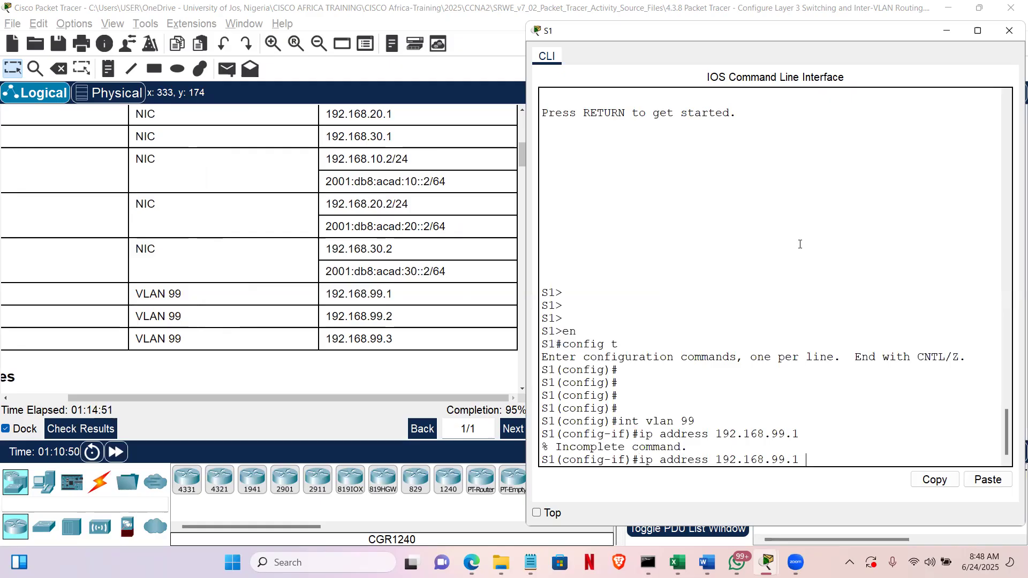
pyautogui.write('255.')
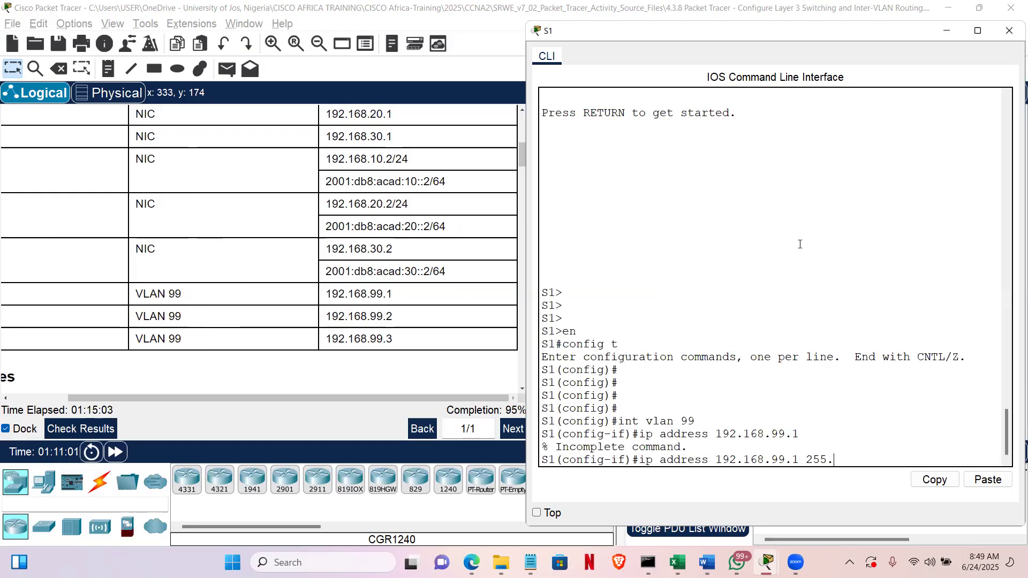
pyautogui.write('255.255')
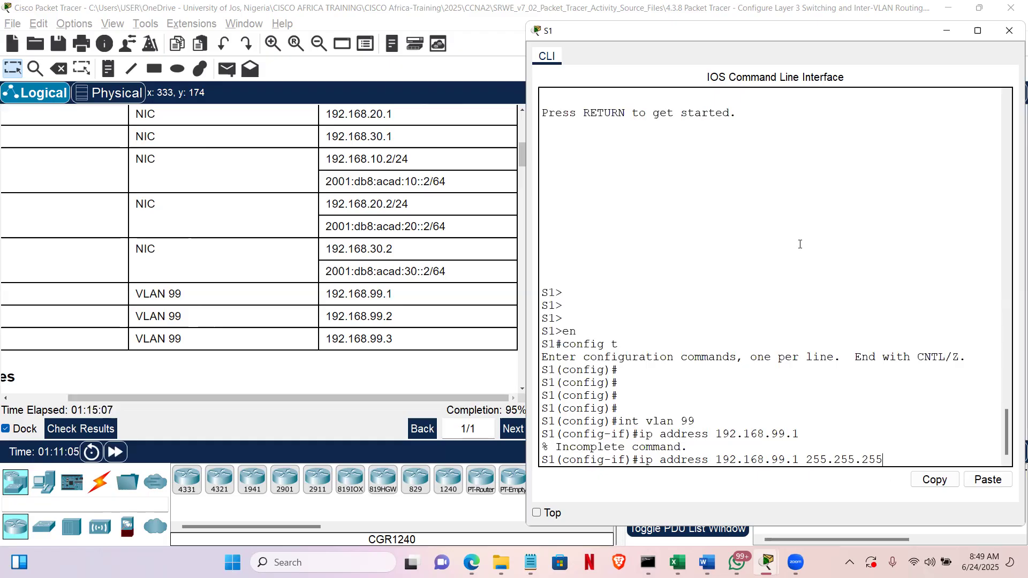
pyautogui.write('.0')
pyautogui.press('Return')
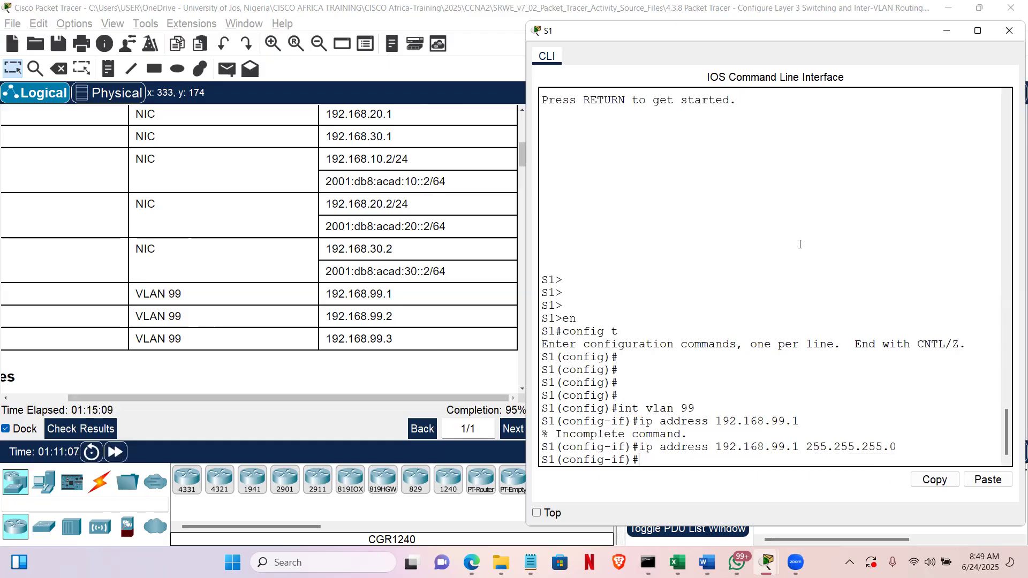
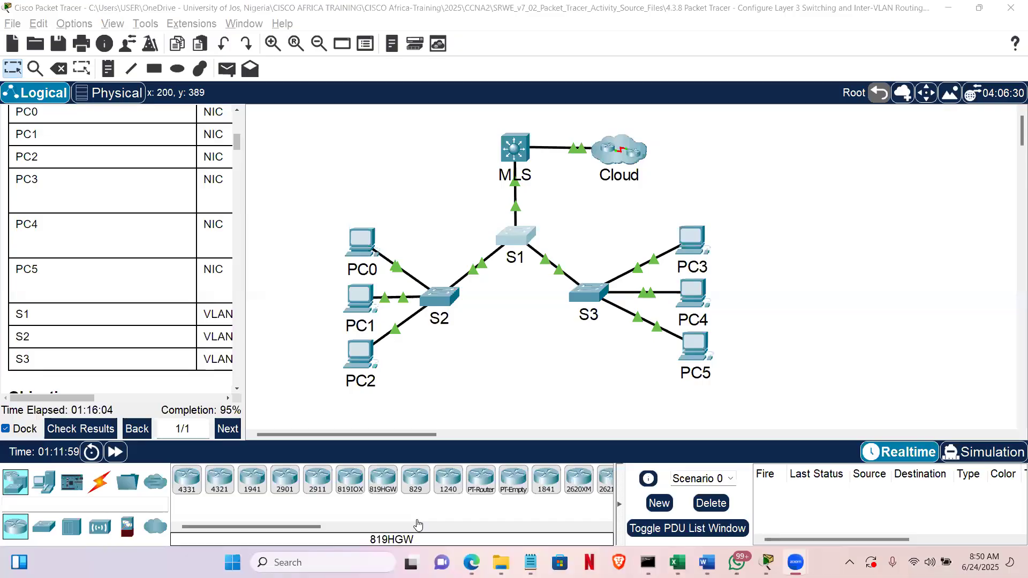
# Start a console session on switch S2 and enter privileged EXEC mode, followed by global configuration mode
pyautogui.click(441, 299)
pyautogui.press('Return')
pyautogui.press('Return')
pyautogui.press('Return')
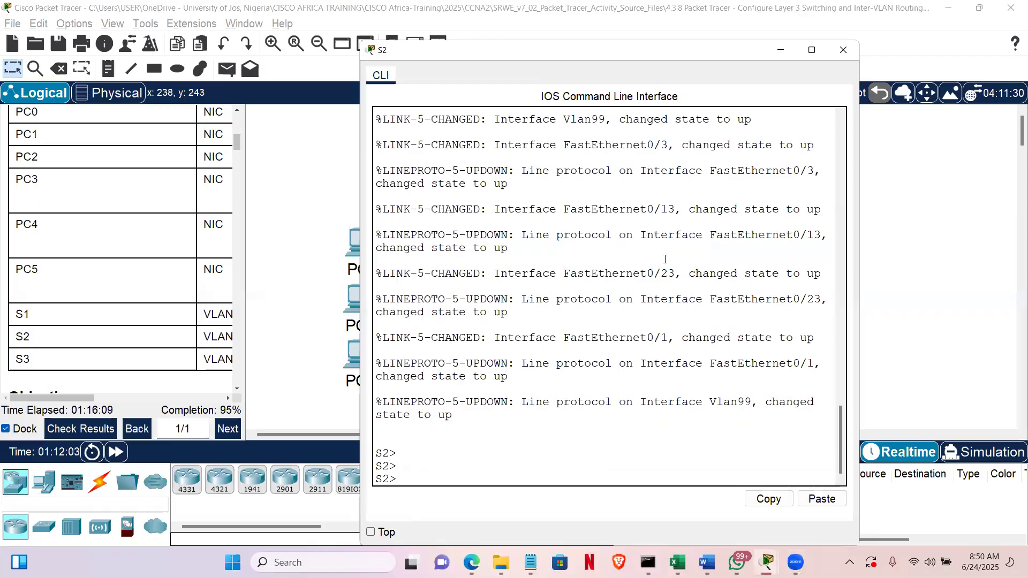
pyautogui.press('Return')
pyautogui.write('en')
pyautogui.press('Return')
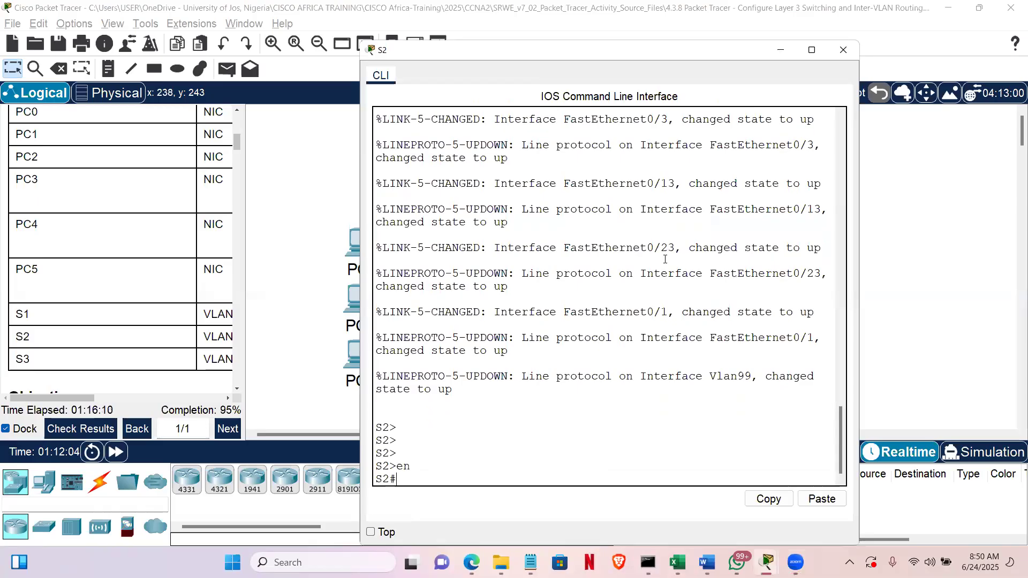
pyautogui.write('config t')
pyautogui.press('Return')
pyautogui.press('Return')
pyautogui.press('Return')
pyautogui.press('Return')
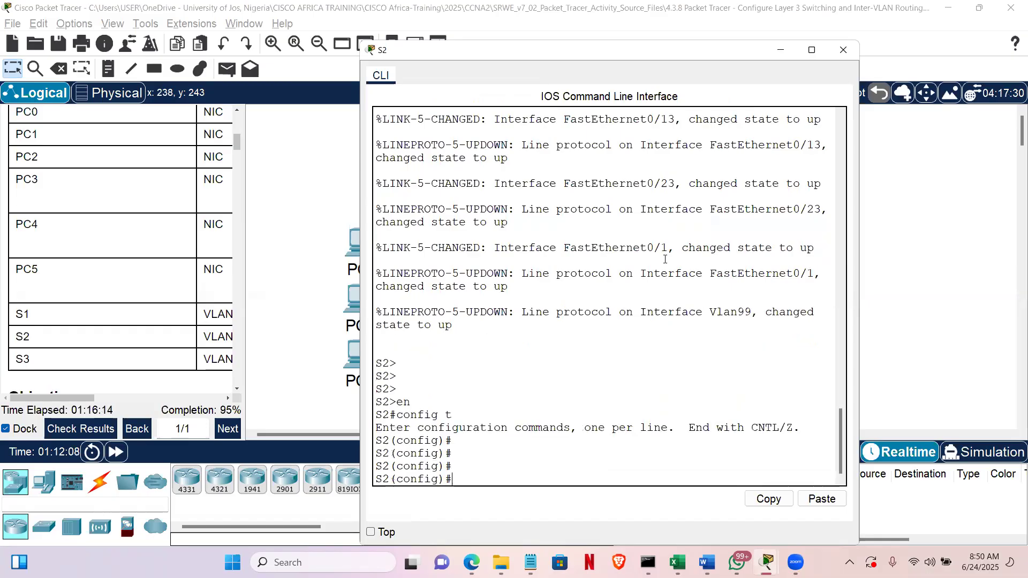
# Display S2's running configuration from configuration mode, examine the VLAN 99 interface address, and close the S2 console
pyautogui.write('do s')
pyautogui.write('h')
pyautogui.write(' ip')
pyautogui.press('BackSpace')
pyautogui.press('BackSpace')
pyautogui.press('BackSpace')
pyautogui.write('run')
pyautogui.press('Return')
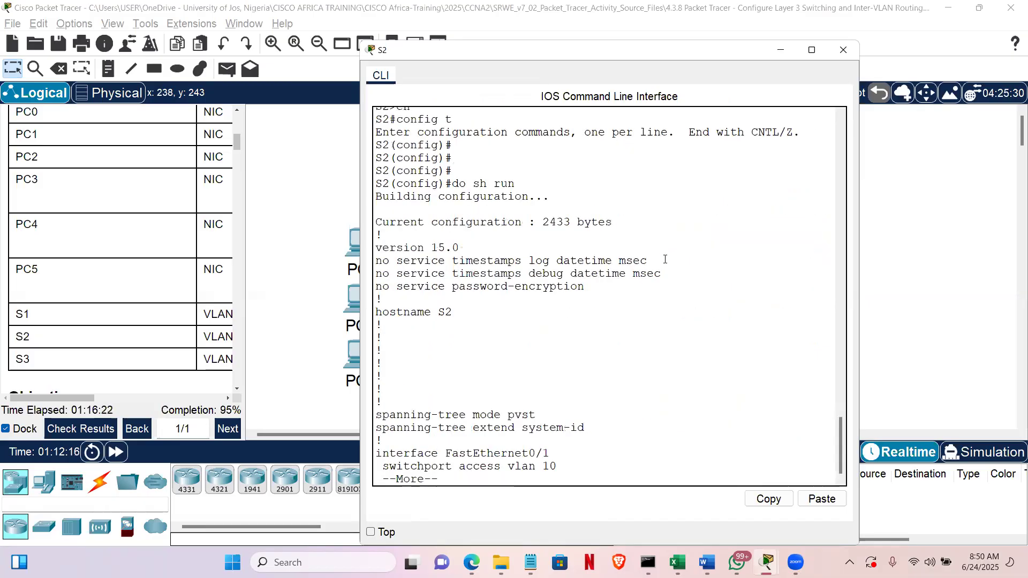
pyautogui.press('space')
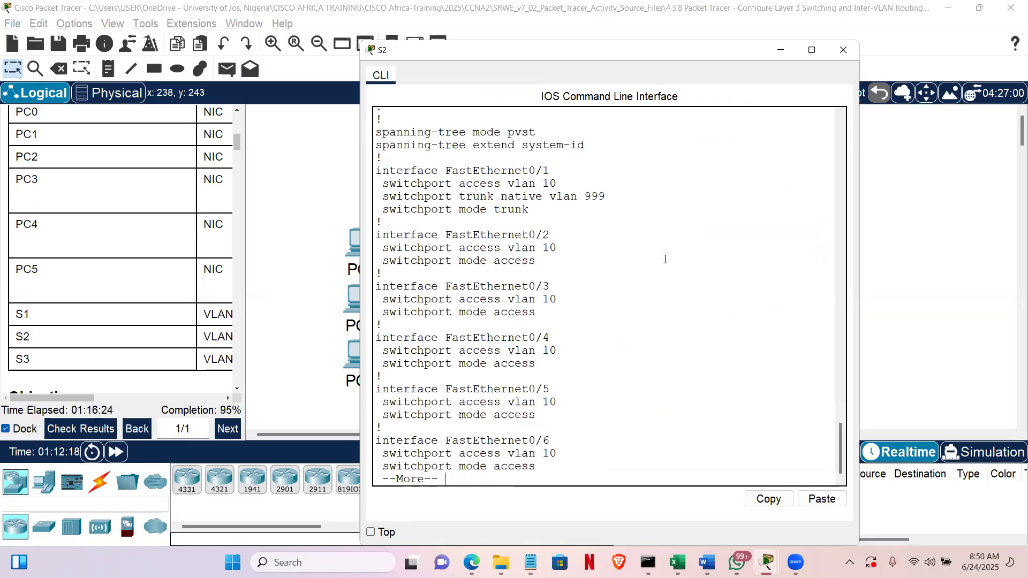
pyautogui.press('space')
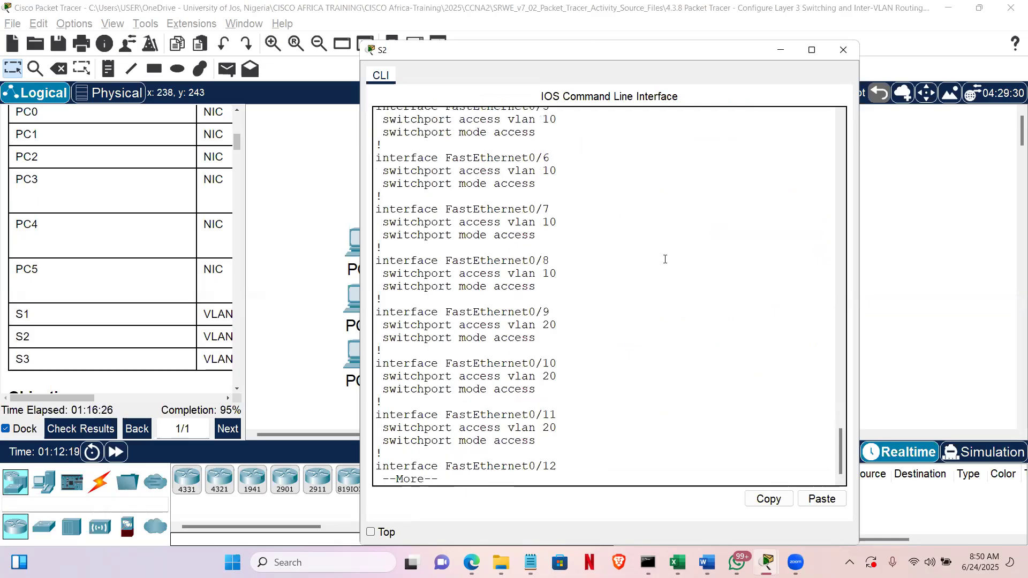
pyautogui.press('space')
pyautogui.press('space')
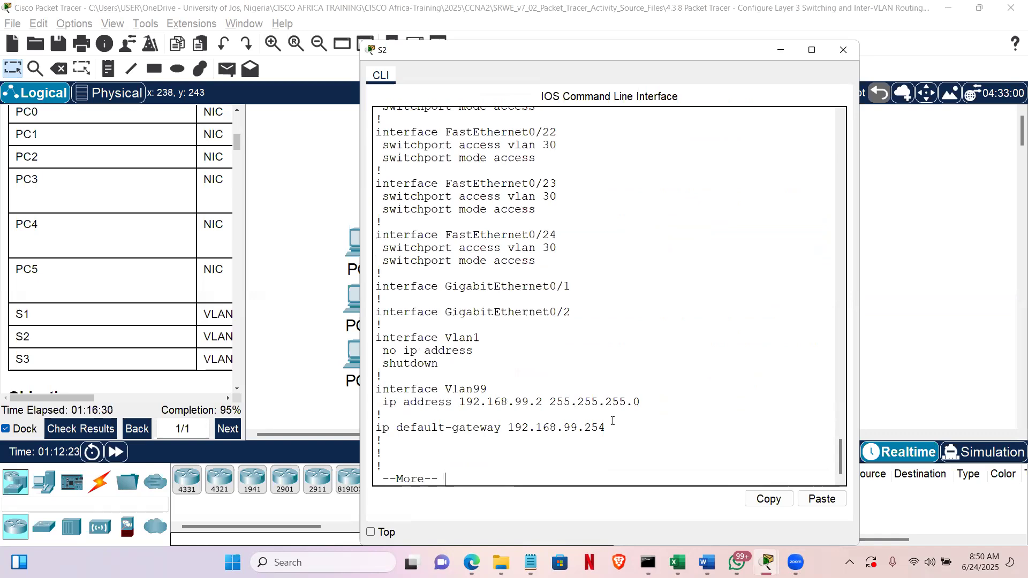
pyautogui.moveTo(453, 402); pyautogui.dragTo(640, 402)
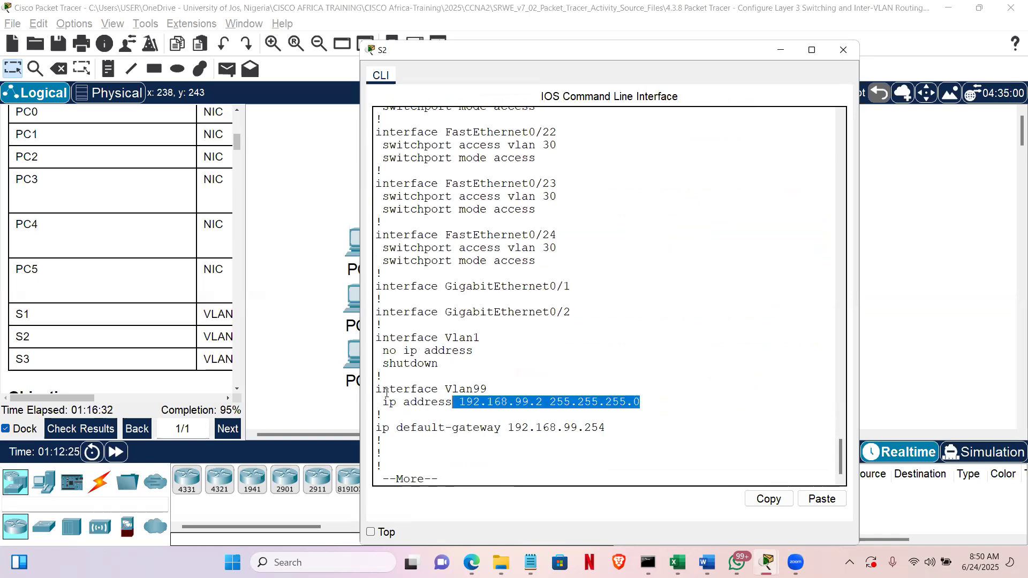
pyautogui.keyDown('shift'); pyautogui.click(368, 384); pyautogui.keyUp('shift')
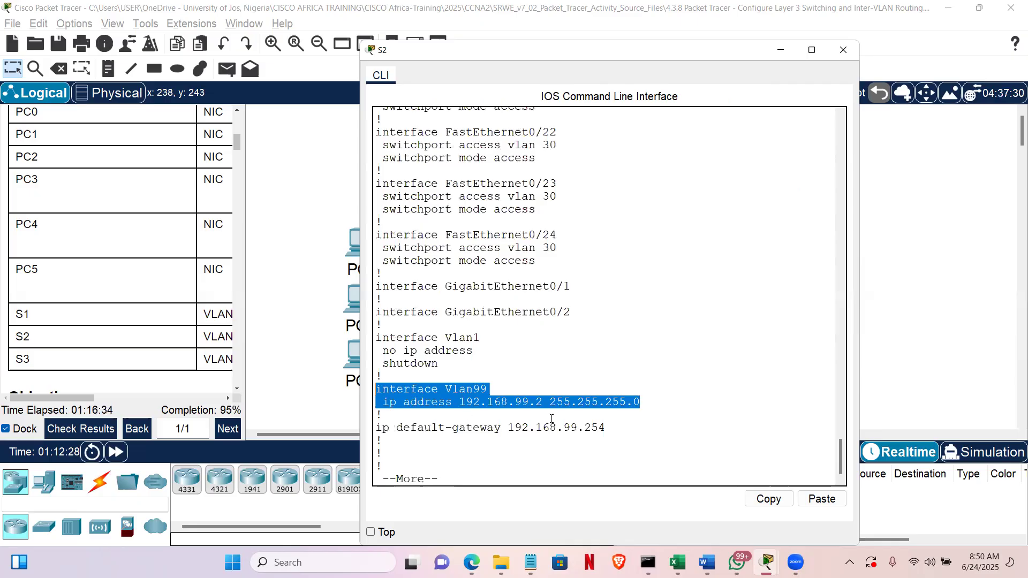
pyautogui.press('space')
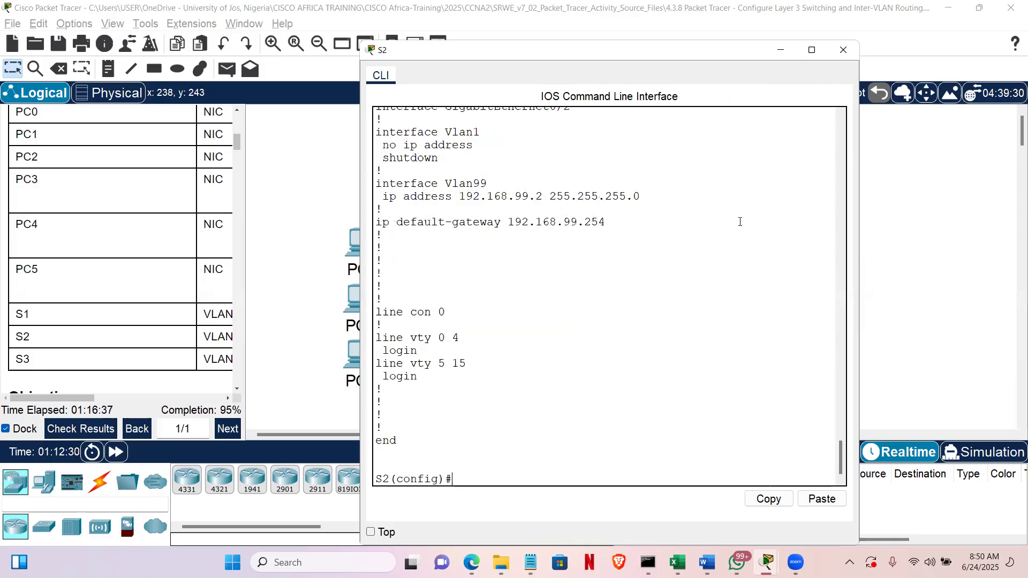
pyautogui.click(844, 50)
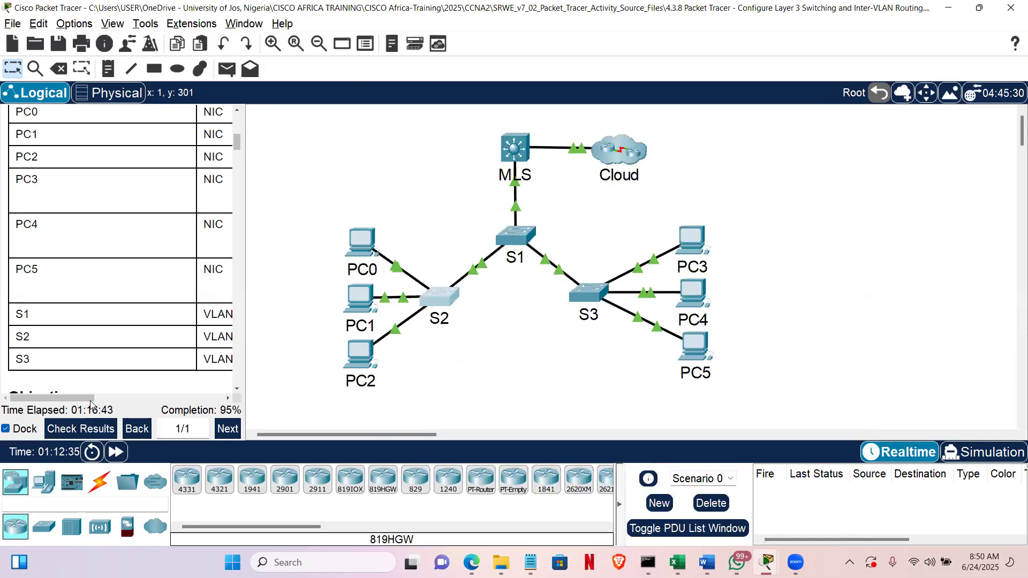
# Widen the instructions pane and review the VLAN 99 rows of the addressing table and the Part 1 Layer 3 switching instructions
pyautogui.click(205, 399)
pyautogui.click(205, 399)
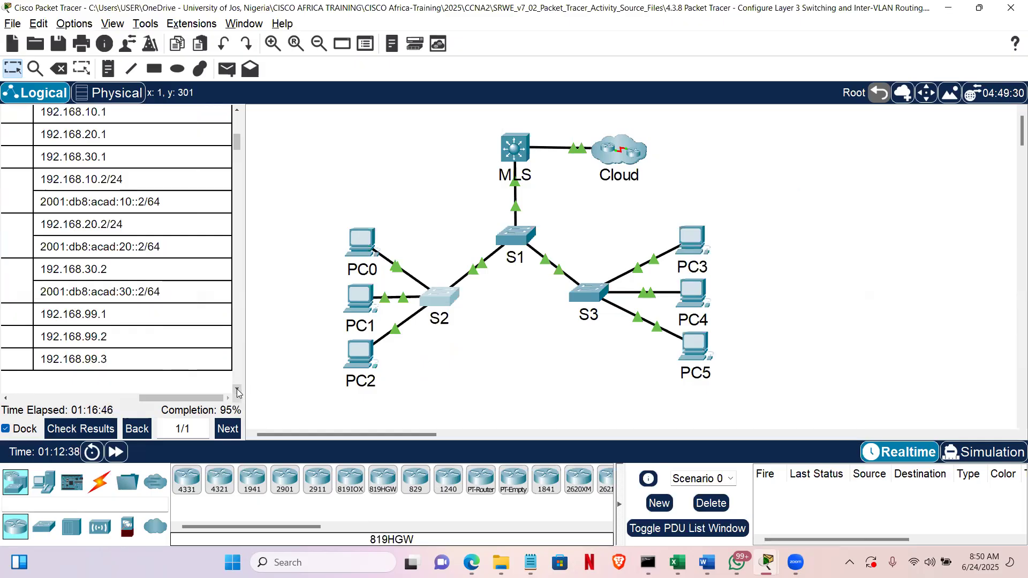
pyautogui.click(237, 390)
pyautogui.moveTo(438, 344); pyautogui.dragTo(449, 346)
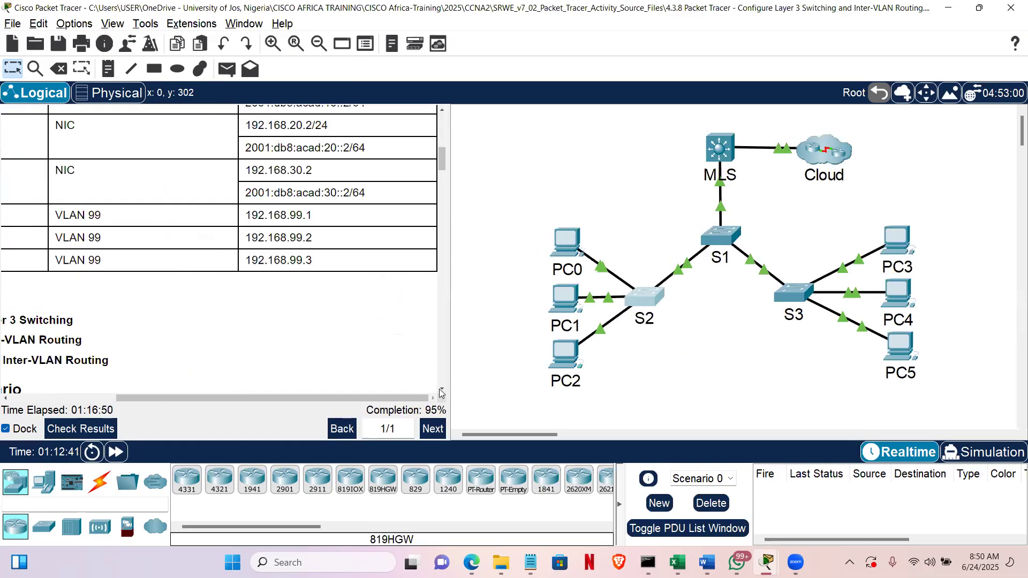
pyautogui.click(440, 393)
pyautogui.scroll(-5, 438, 392)
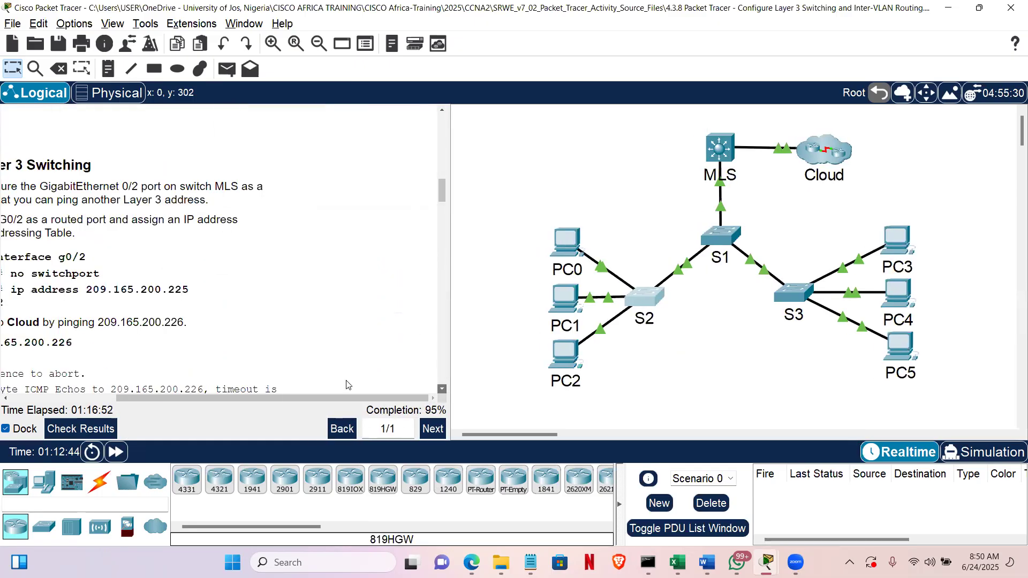
pyautogui.click(65, 399)
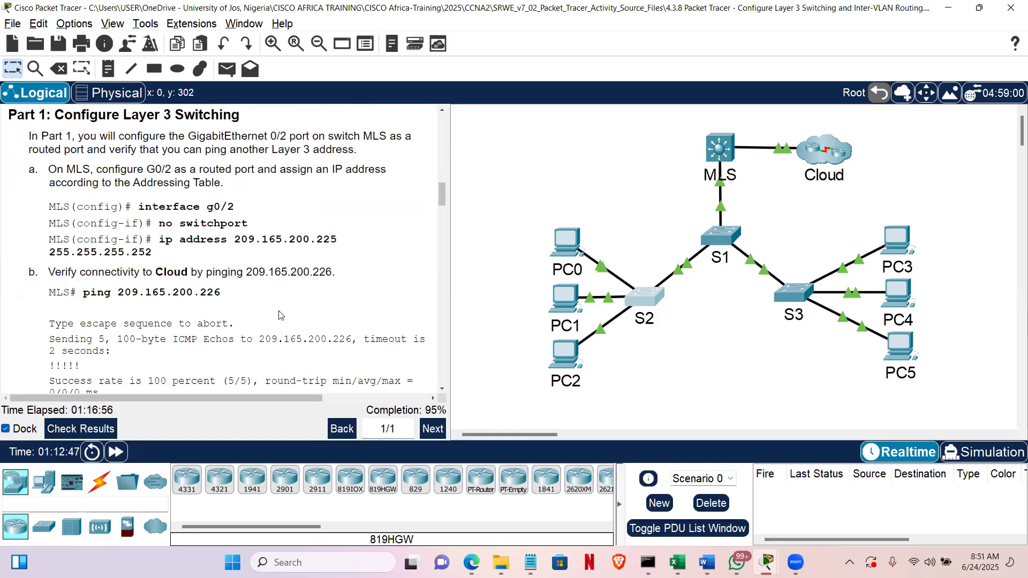
# Read the Part 2 inter-VLAN routing instructions through Step 5, highlighting the show ip route instruction and the ip routing command
pyautogui.click(442, 392)
pyautogui.scroll(-5, 442, 391)
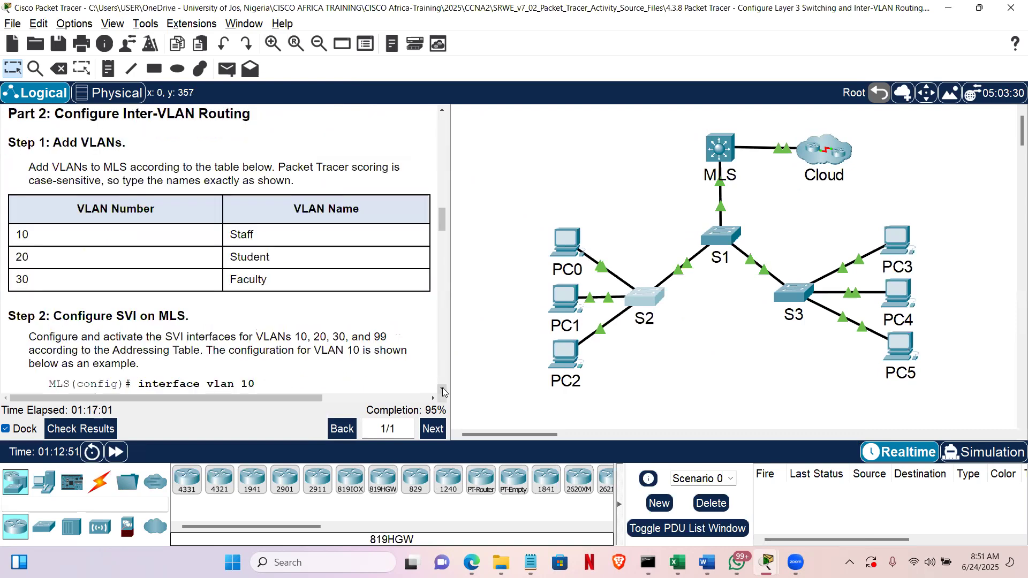
pyautogui.click(443, 391)
pyautogui.scroll(-3, 443, 392)
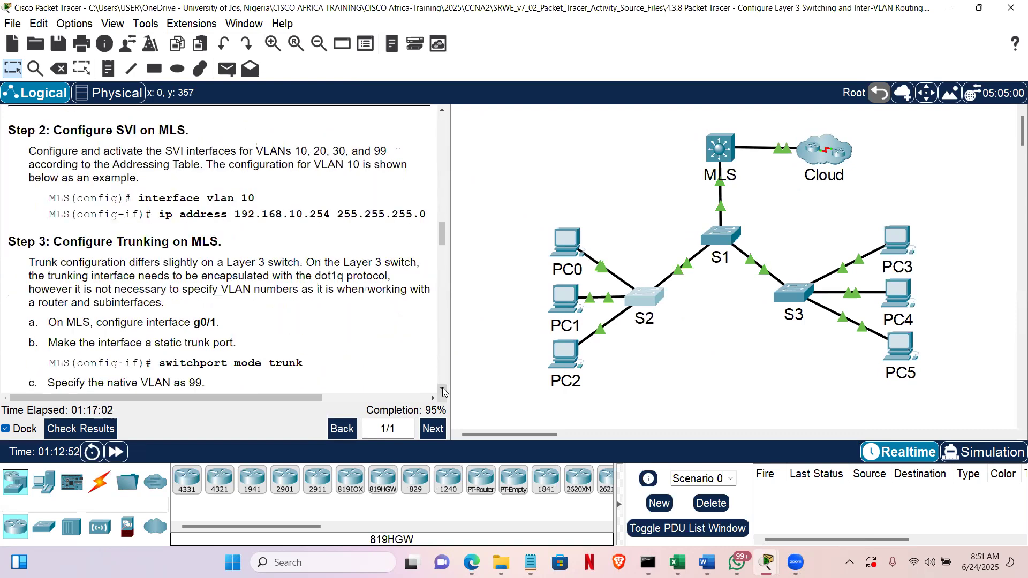
pyautogui.click(442, 391)
pyautogui.scroll(-3, 442, 392)
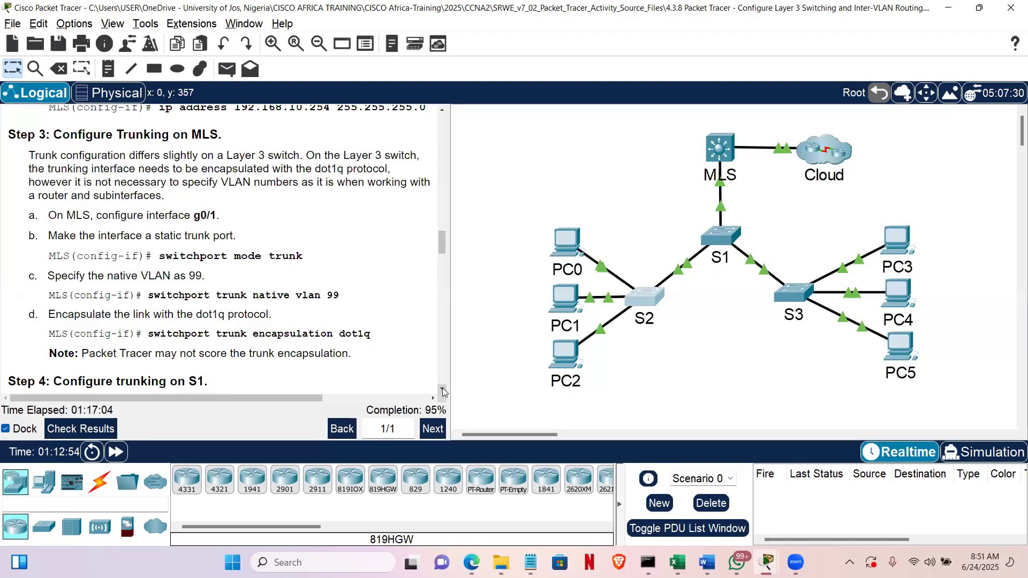
pyautogui.scroll(-2, 442, 391)
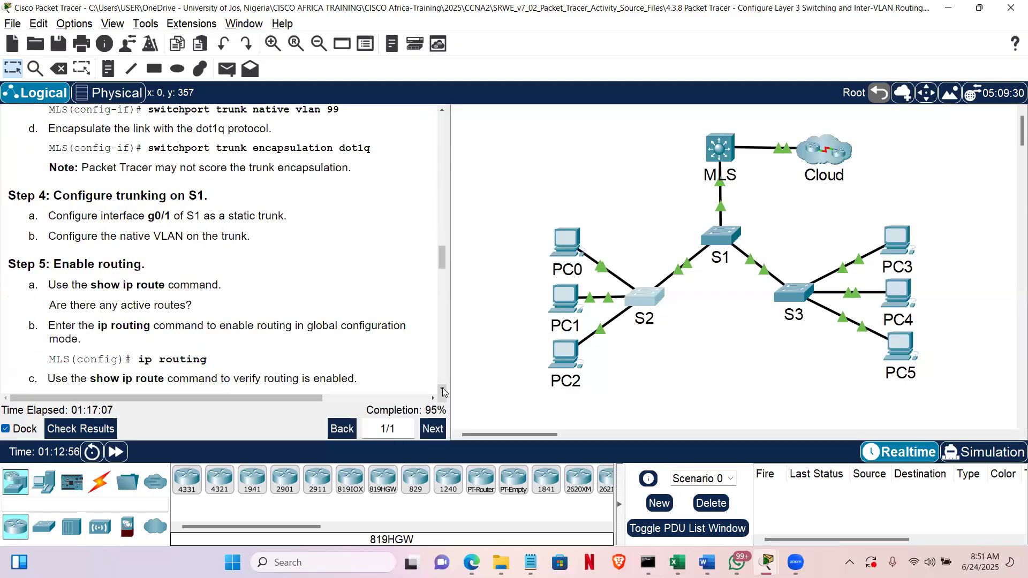
pyautogui.moveTo(48, 284); pyautogui.dragTo(223, 287)
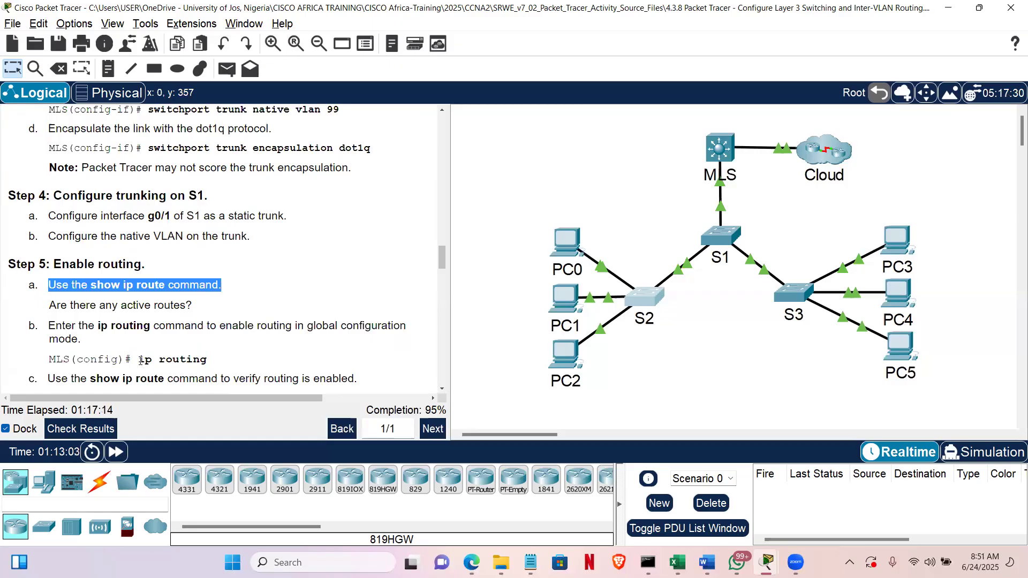
pyautogui.moveTo(138, 360); pyautogui.dragTo(213, 365)
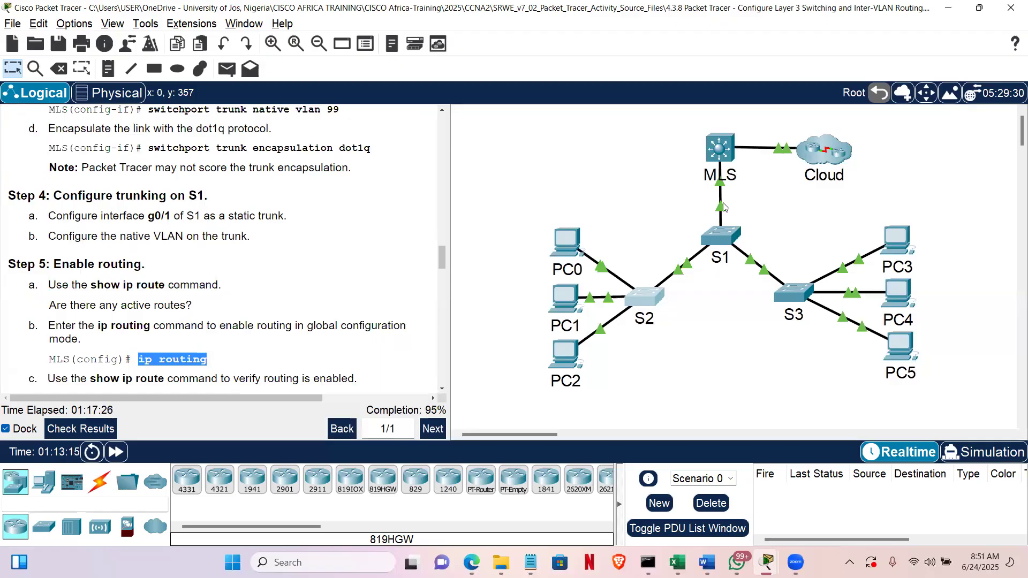
# On MLS, leave the G0/2 interface configuration and enable IPv6 routing globally with ipv6 unicast-routing
pyautogui.click(726, 150)
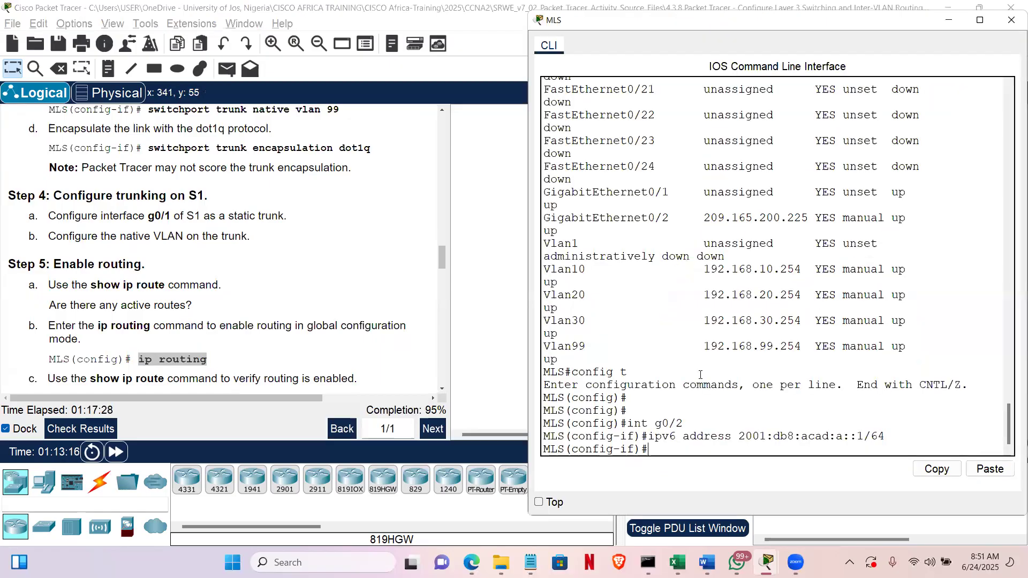
pyautogui.write('exit')
pyautogui.press('Return')
pyautogui.write('ip')
pyautogui.write(' u;n')
pyautogui.press('BackSpace')
pyautogui.press('BackSpace')
pyautogui.press('BackSpace')
pyautogui.press('BackSpace')
pyautogui.write('v6 u')
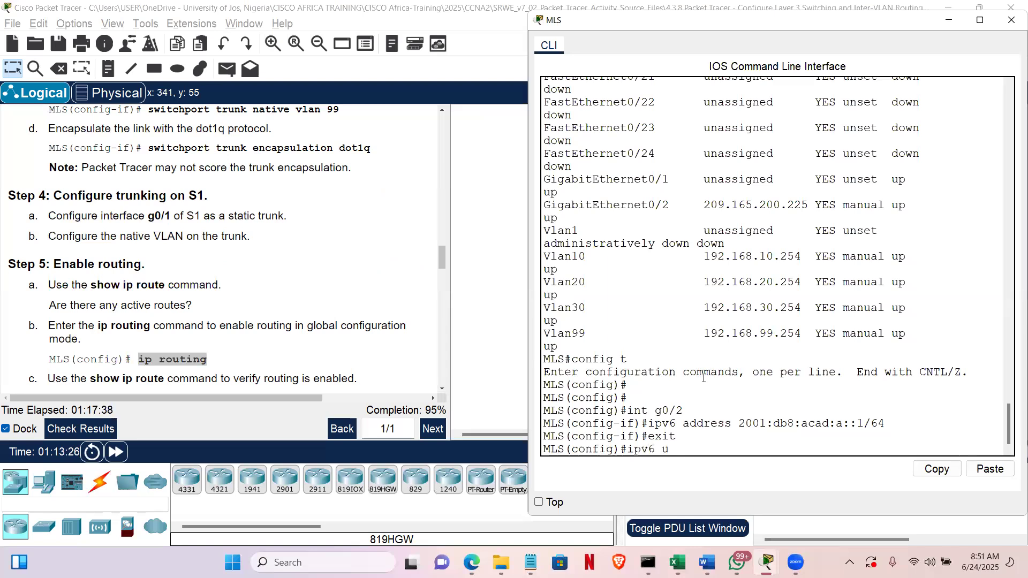
pyautogui.write('ni')
pyautogui.press('Tab')
pyautogui.press('Return')
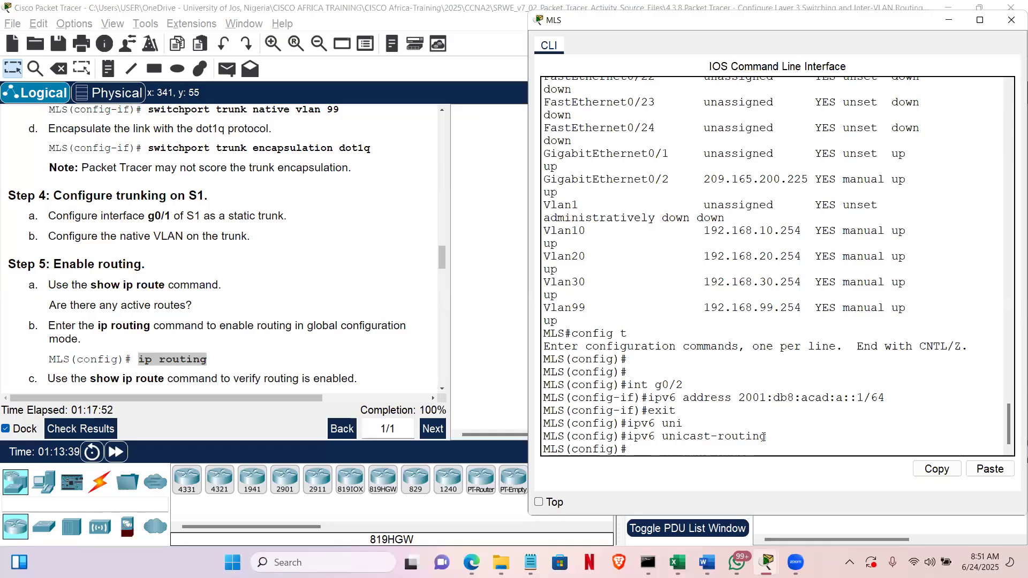
# Display the IPv4 routing table on MLS from configuration mode and highlight its directly connected routes
pyautogui.write('do sh ip route')
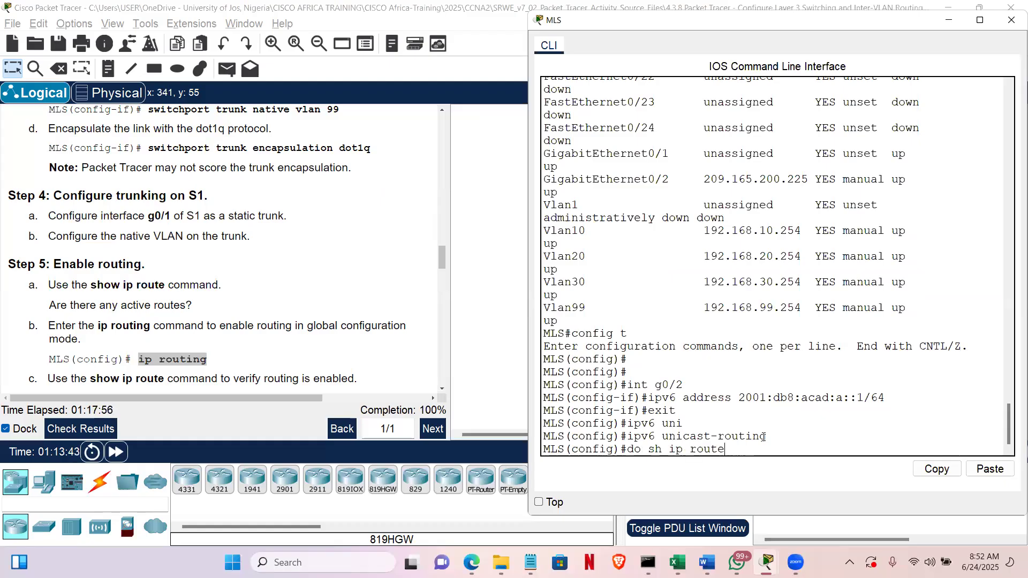
pyautogui.press('Return')
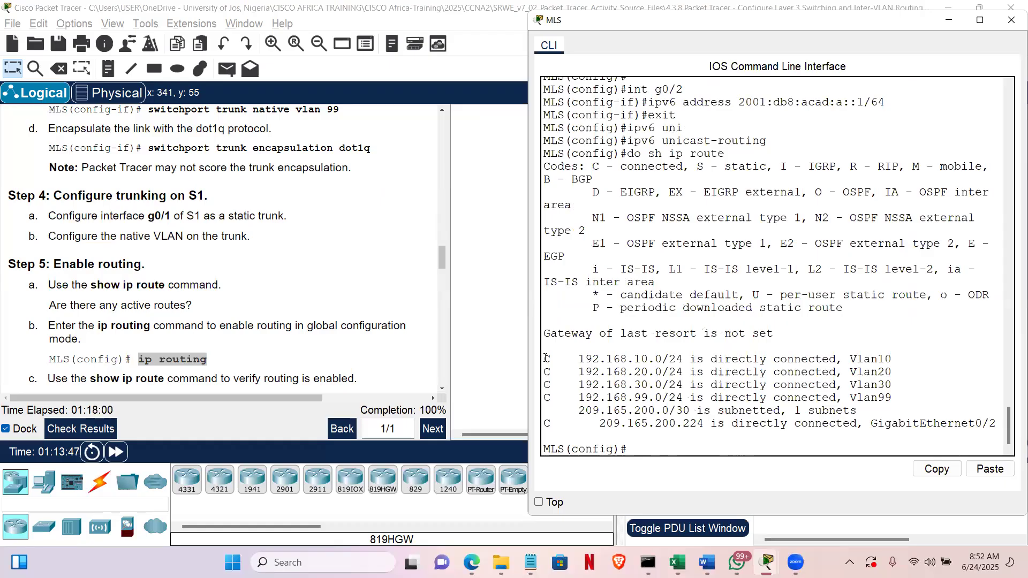
pyautogui.moveTo(673, 417); pyautogui.dragTo(997, 424)
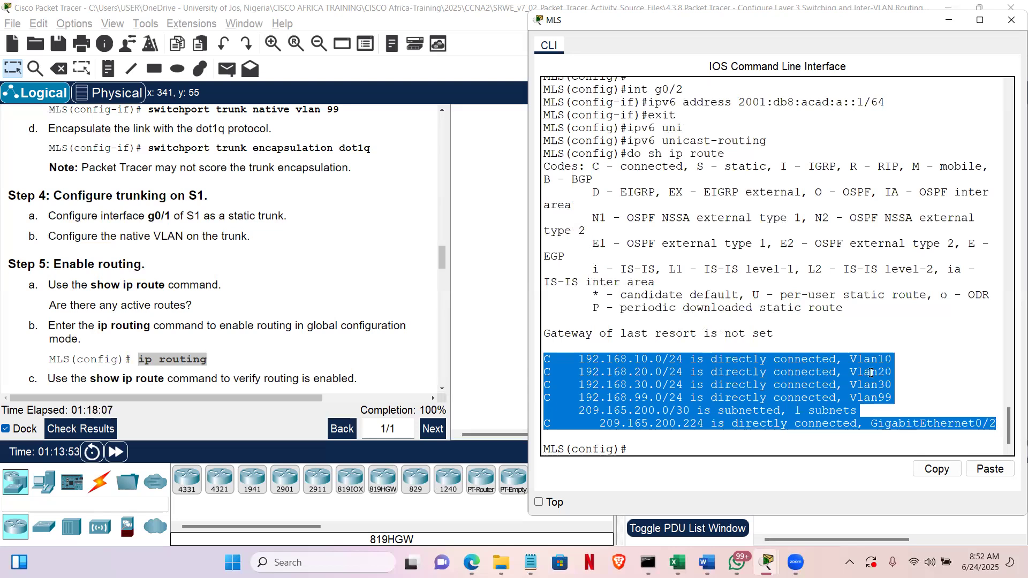